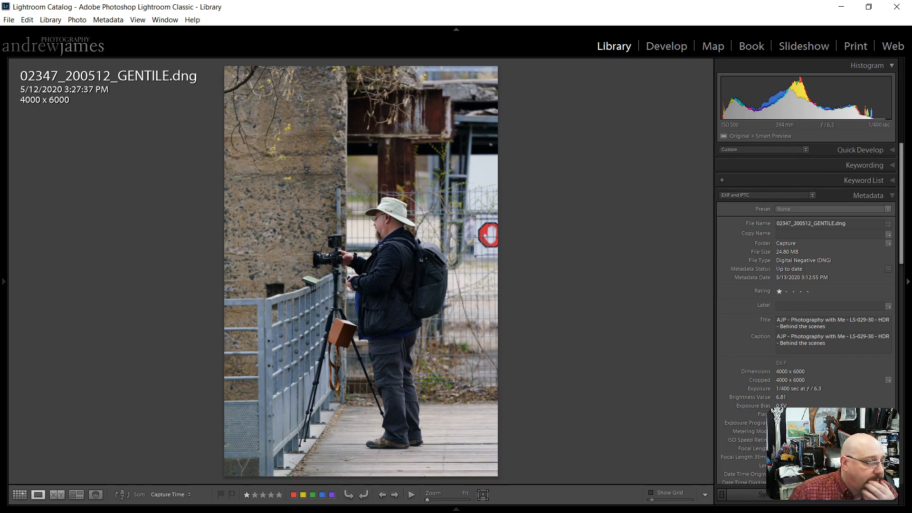
Zoom into the behind-the-scenes photo 02347 and examine the camera, monitor and tripod setup up close.
click(354, 236)
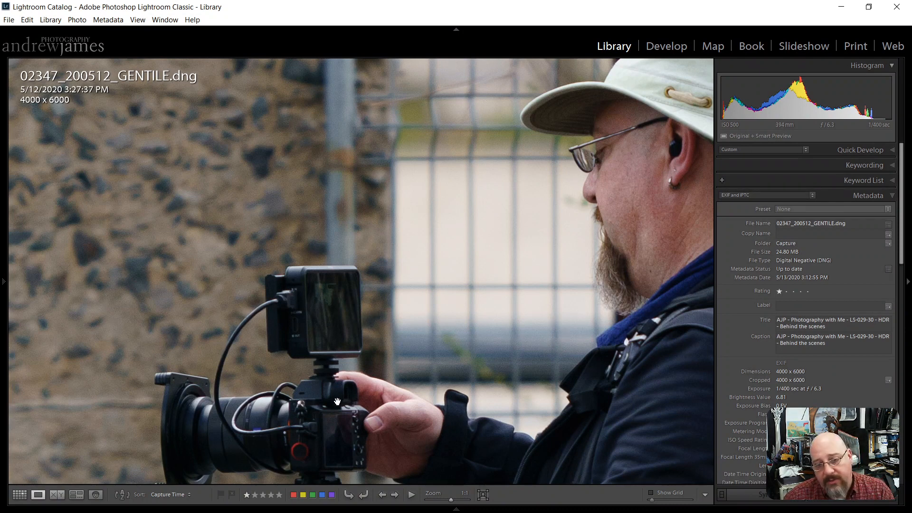
drag(349, 398, 306, 343)
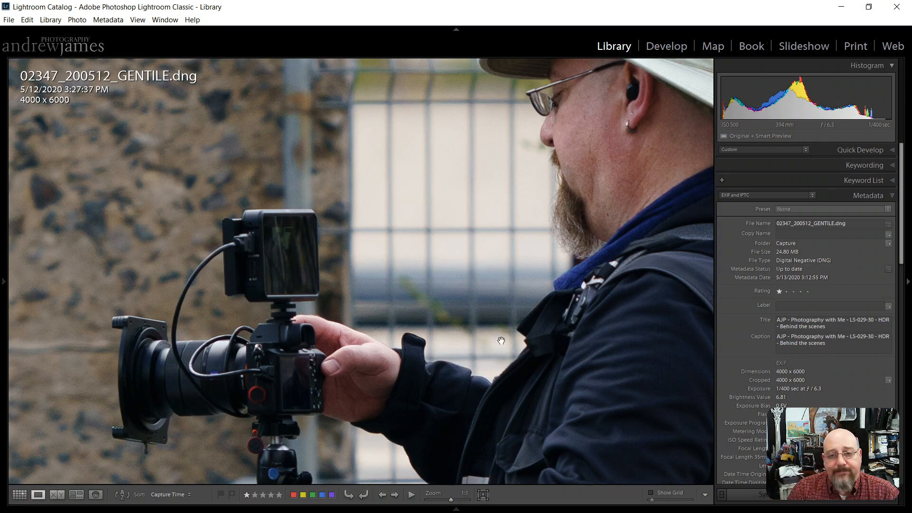
drag(560, 323, 375, 210)
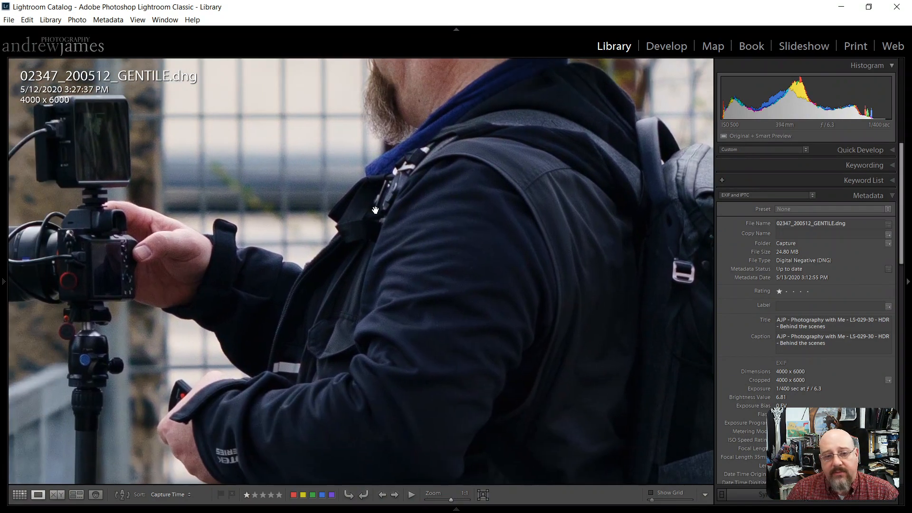
scroll(375, 210, down, 6)
scroll(375, 210, up, 3)
drag(293, 316, 357, 302)
click(357, 302)
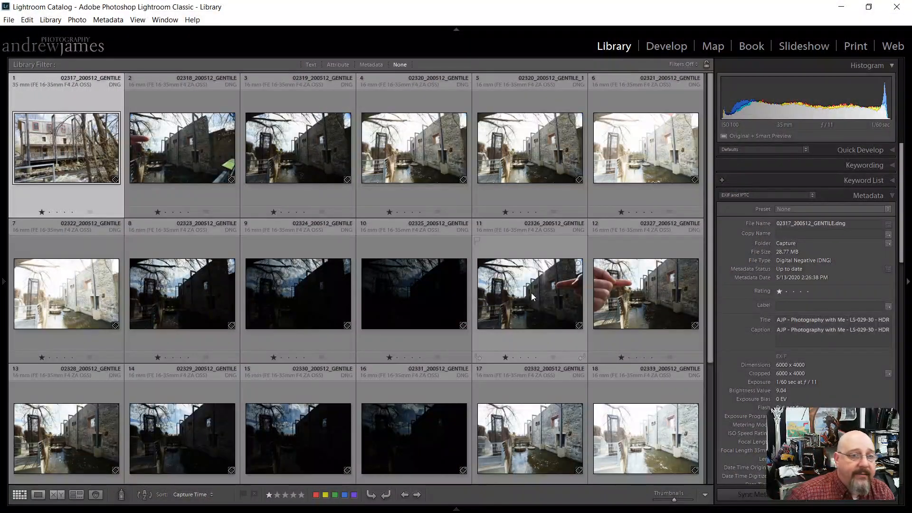
Select the finger-marker frames 02318 and 02326 together and view each one enlarged in Loupe view.
click(204, 163)
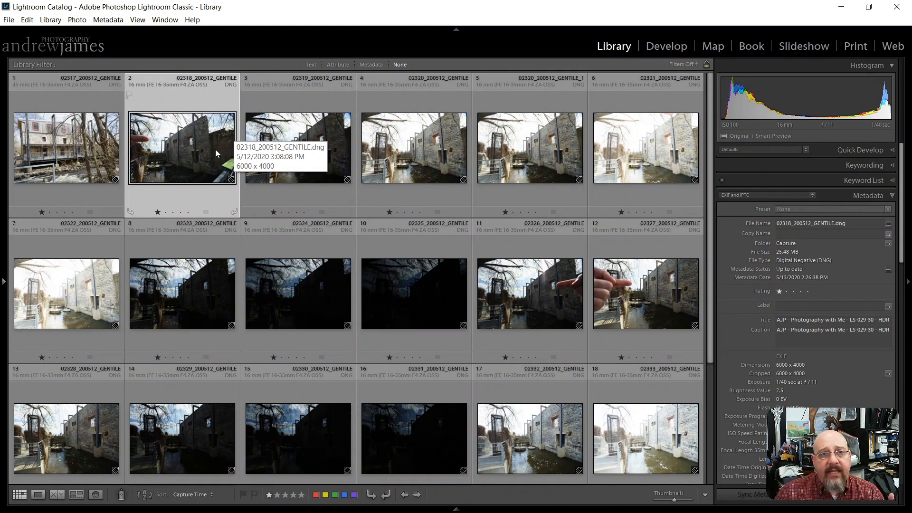
click(184, 84)
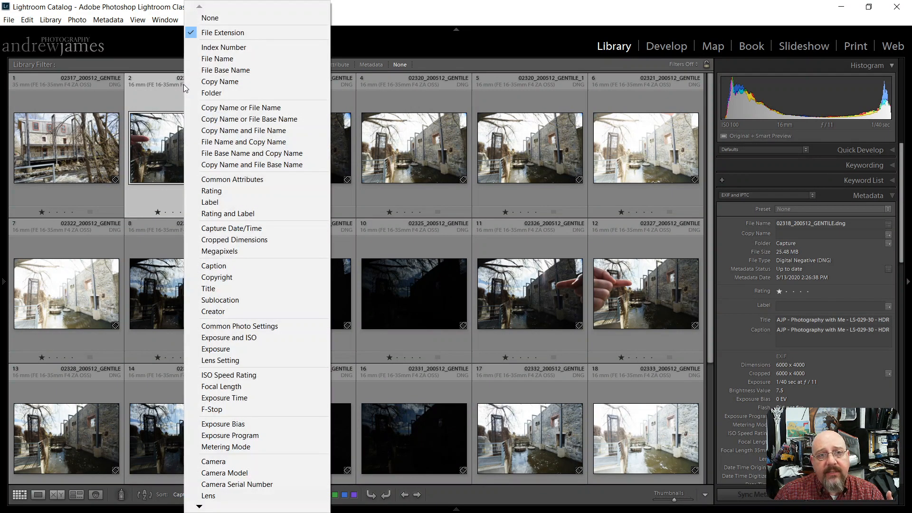
click(161, 85)
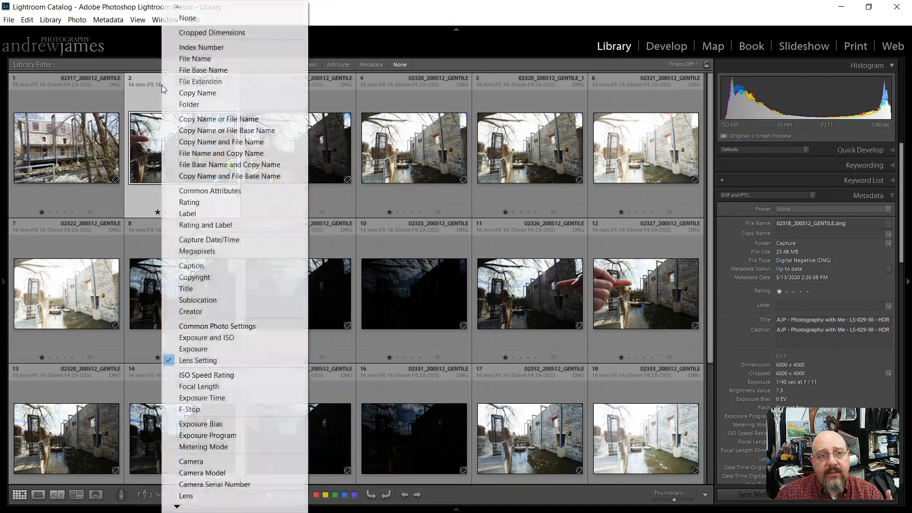
click(150, 148)
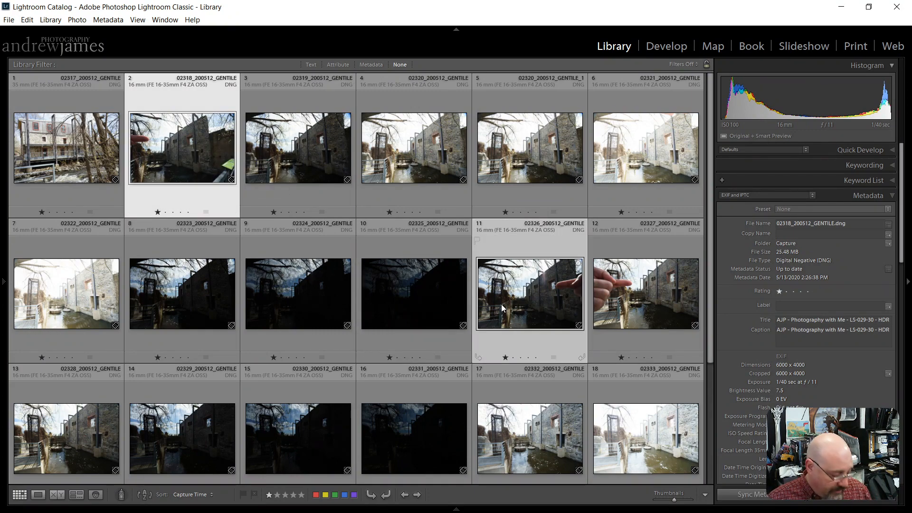
key(e)
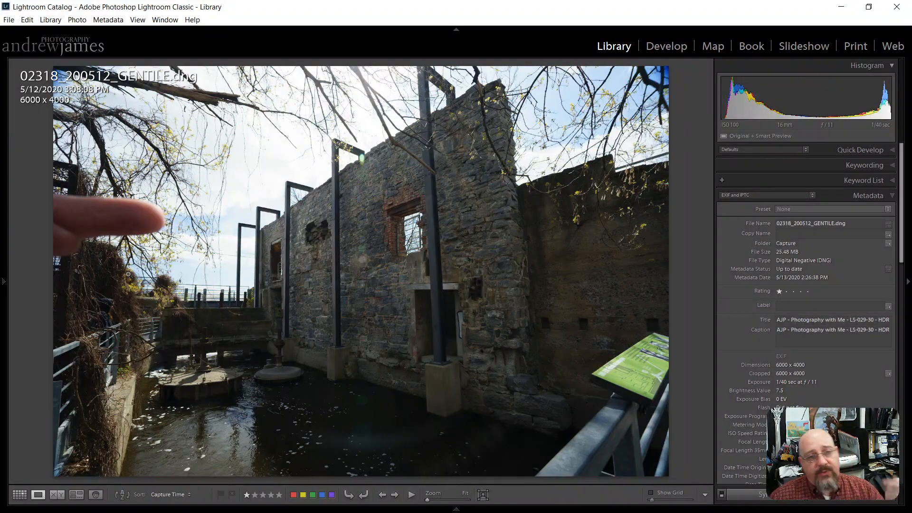
key(Right)
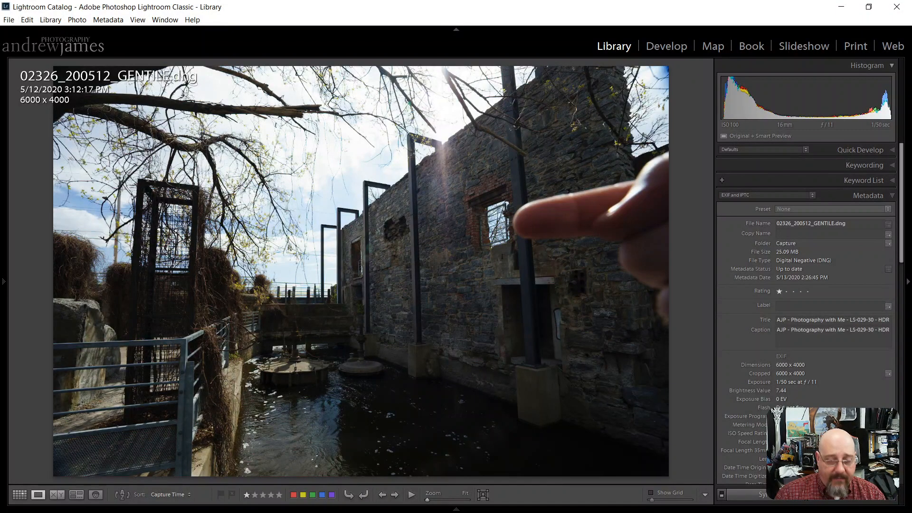
key(g)
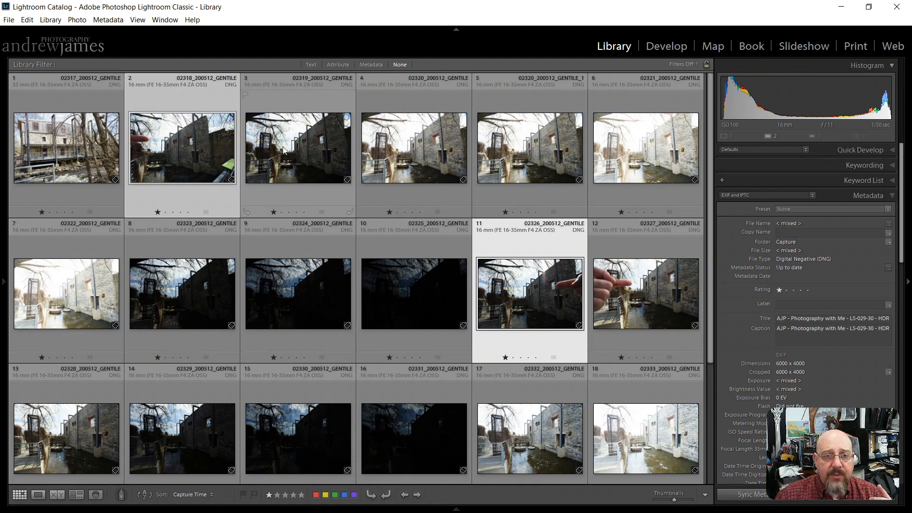
Select frame 02319 alone and look over the bracketed exposures through 02334 in the grid.
click(320, 125)
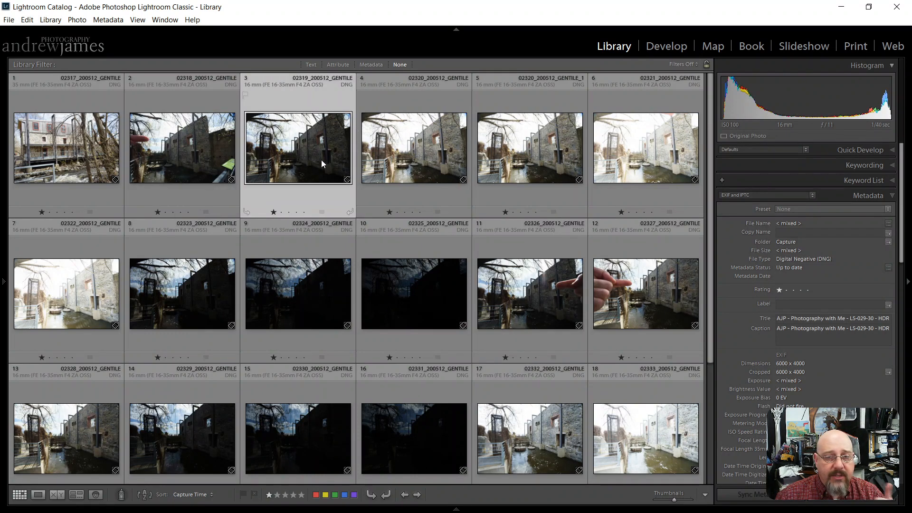
click(319, 166)
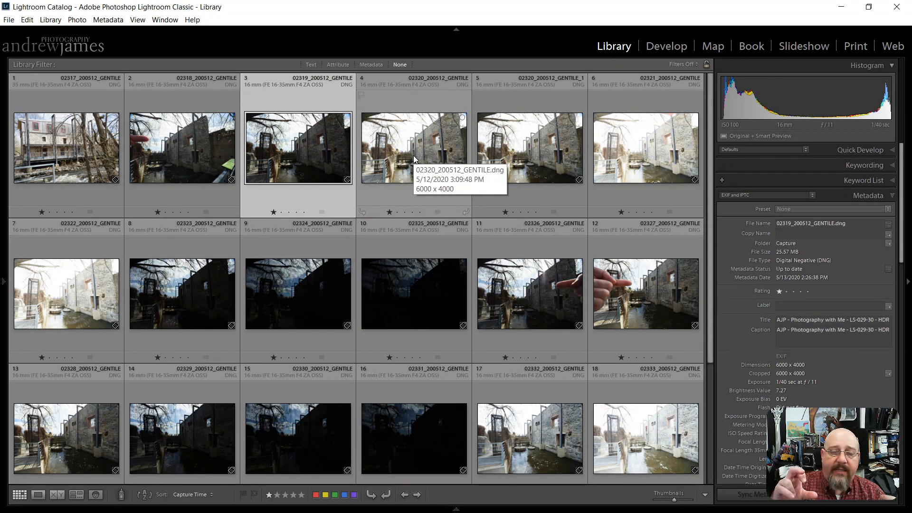
scroll(449, 223, down, 3)
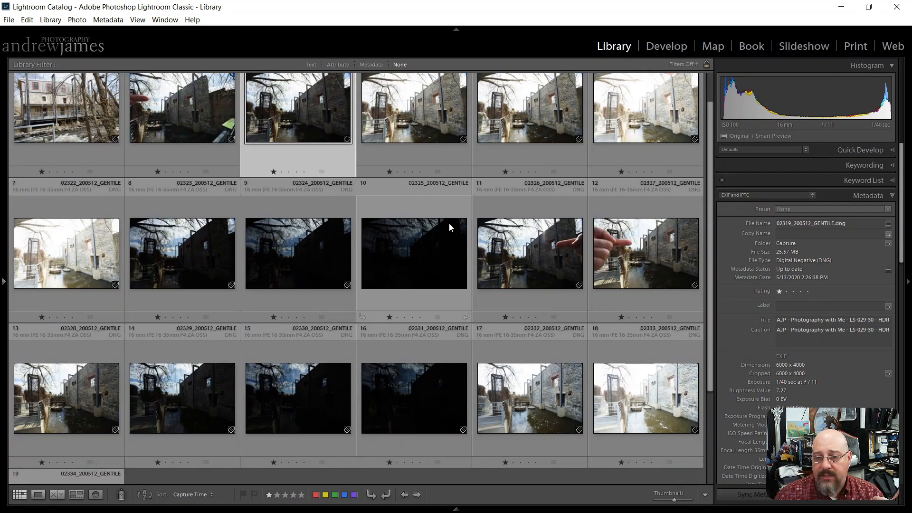
scroll(450, 228, up, 3)
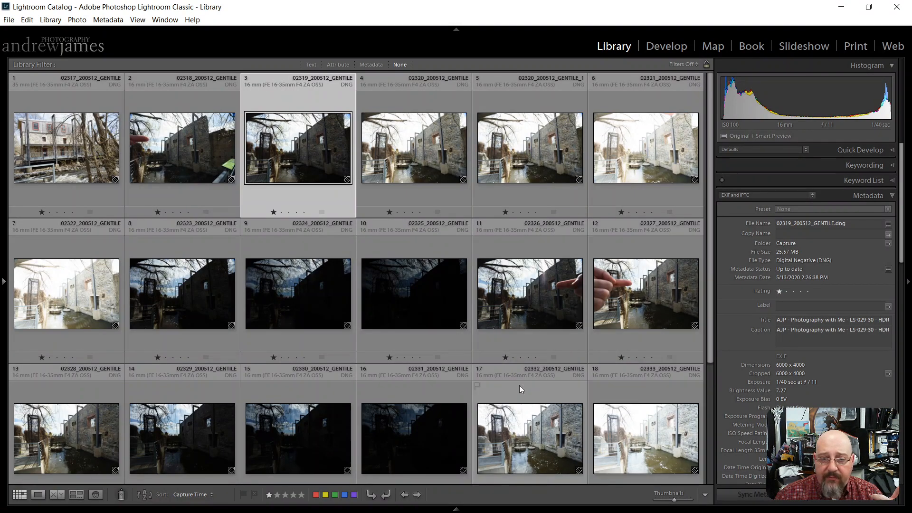
scroll(60, 426, down, 2)
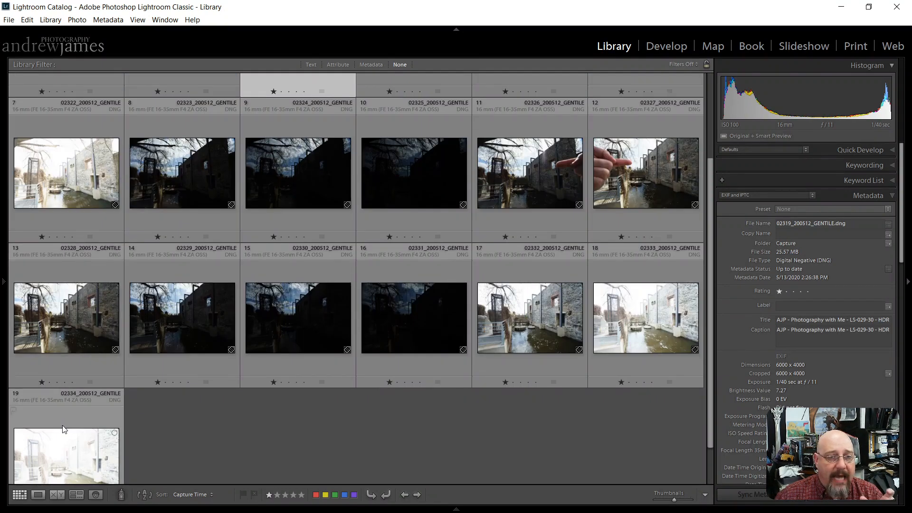
scroll(62, 426, up, 3)
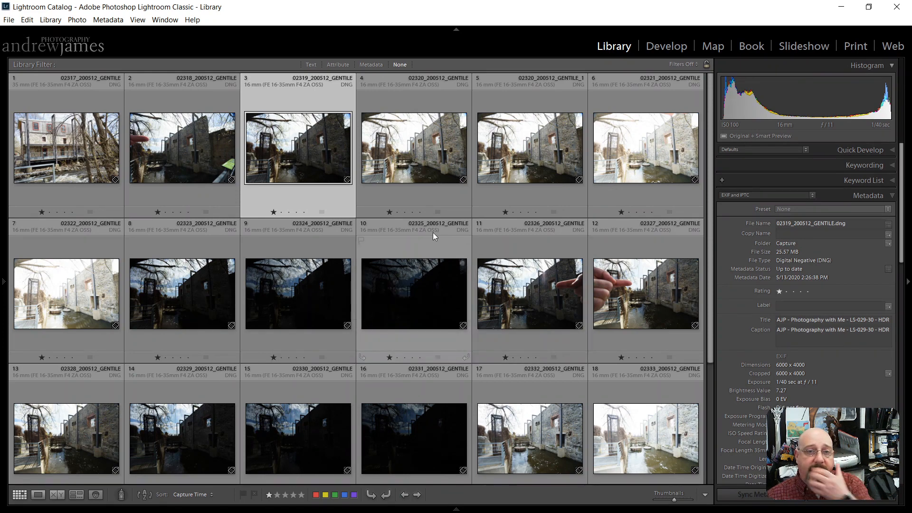
View the brighter exposures enlarged one after another, from frame 02319 through 02322.
double_click(306, 150)
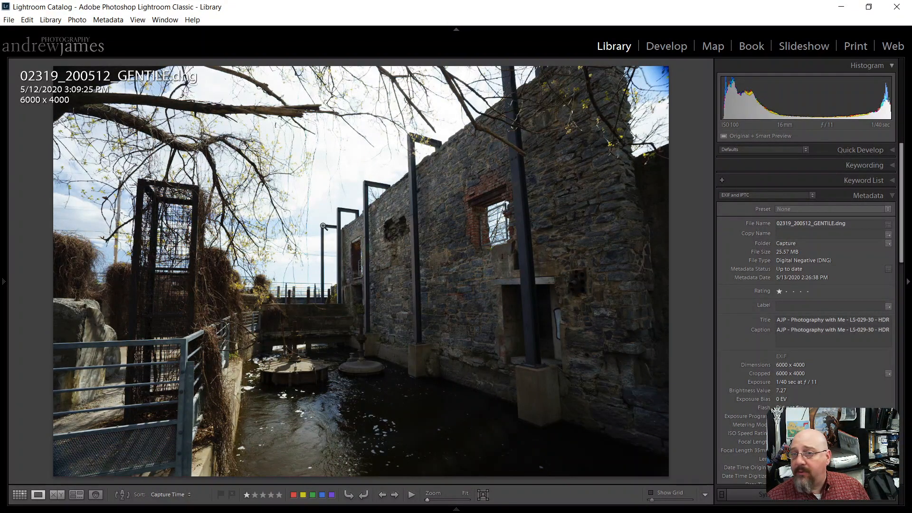
key(Right)
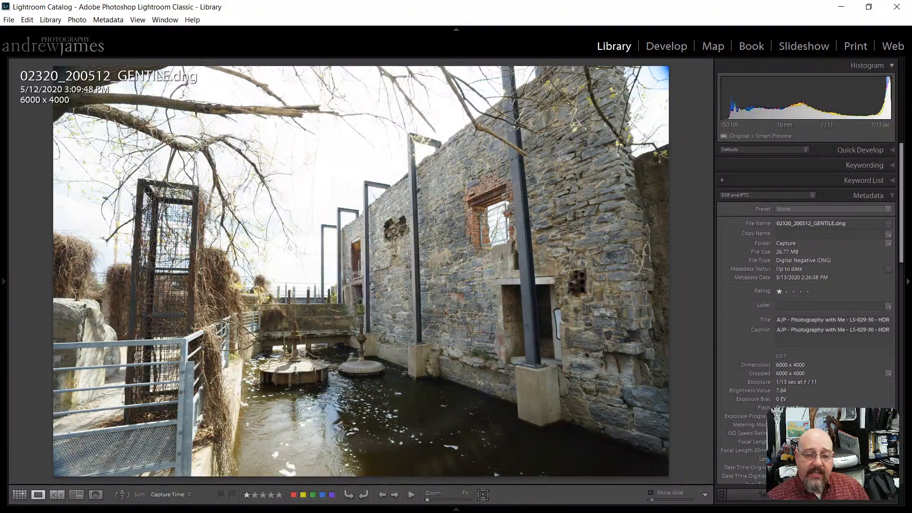
key(Right)
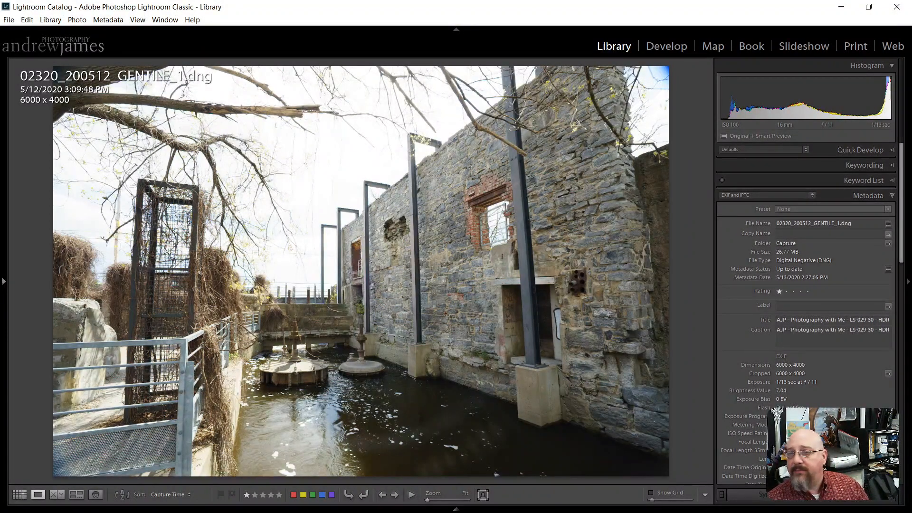
key(Right)
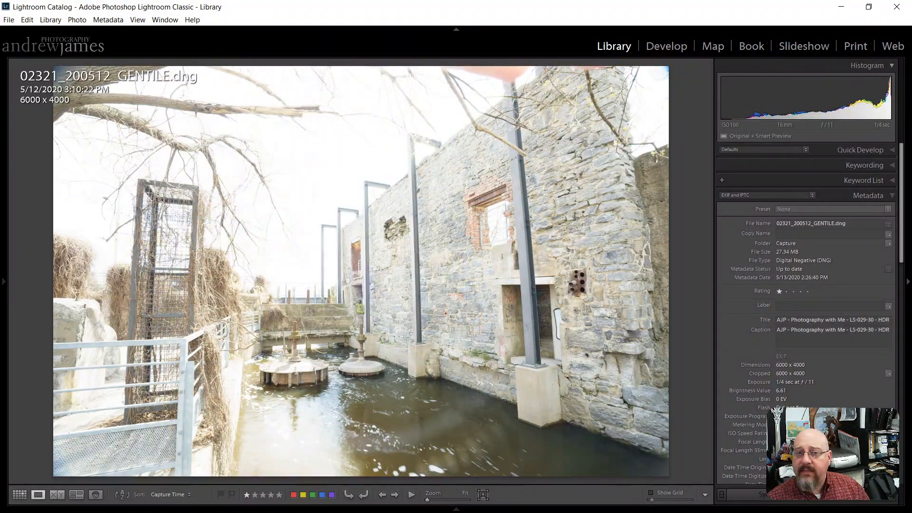
key(Right)
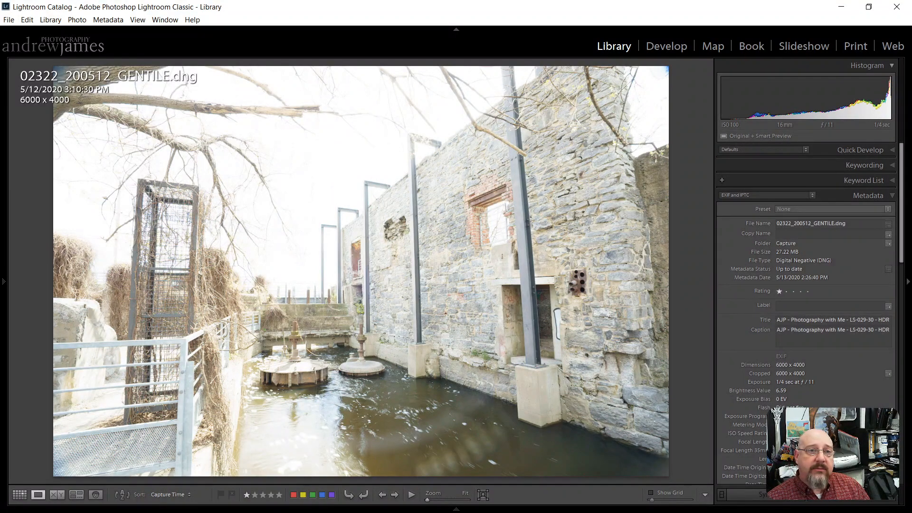
Compare frames 02321 and 02322 by switching back and forth, checking the upper edge for a stray finger.
key(Left)
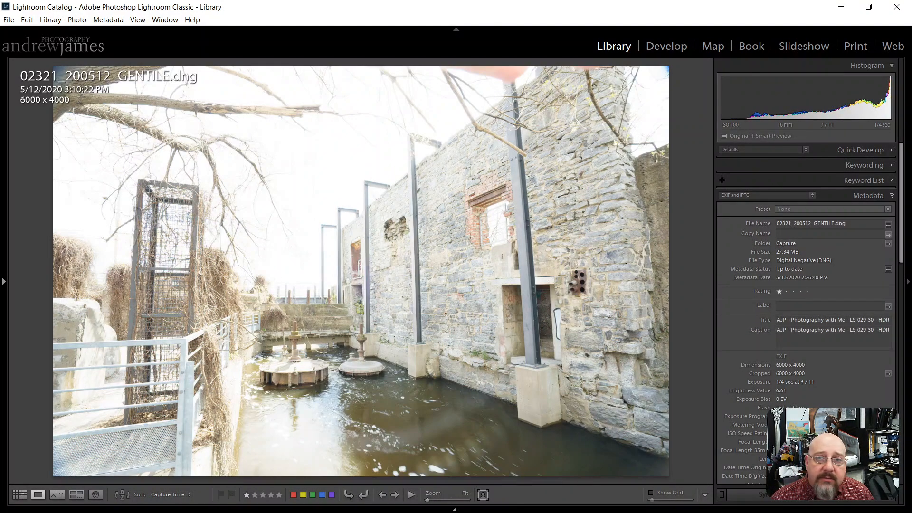
key(Right)
key(Left)
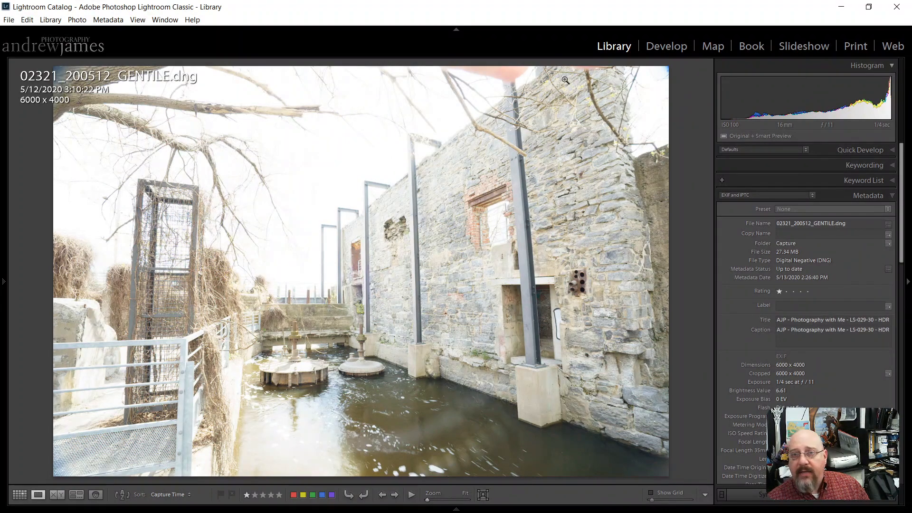
key(Right)
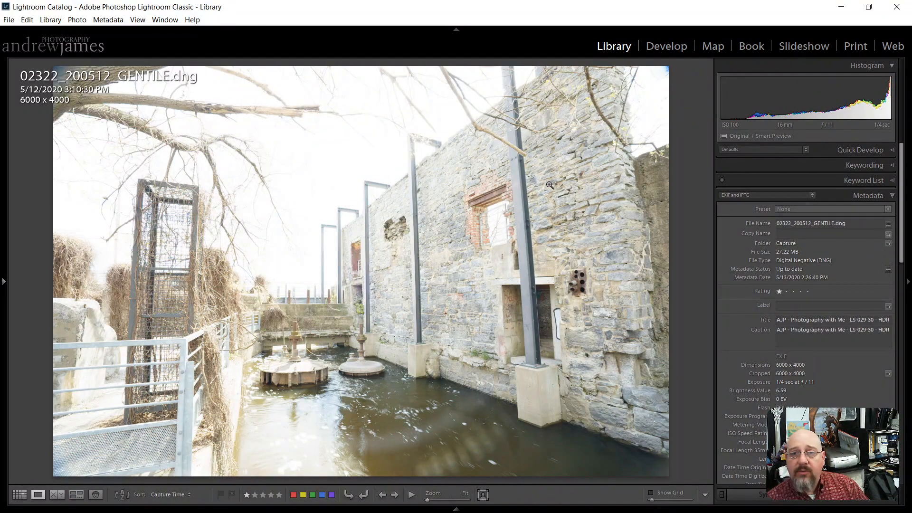
View the darker exposures 02323, 02324 and 02325 enlarged, checking their histograms and shutter speeds.
key(Right)
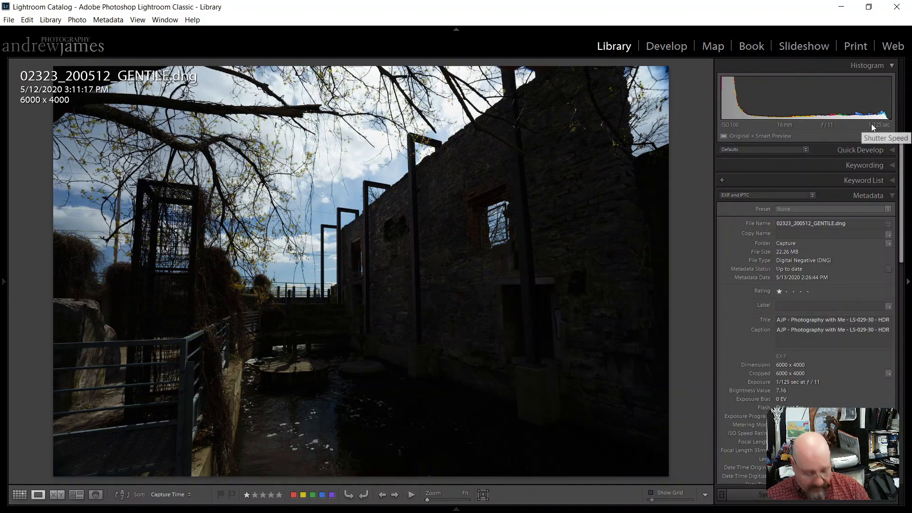
key(Right)
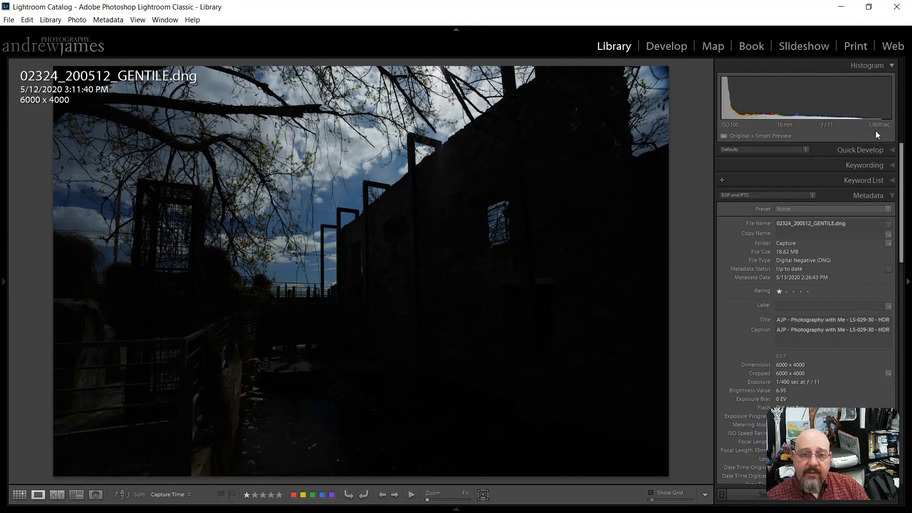
key(Right)
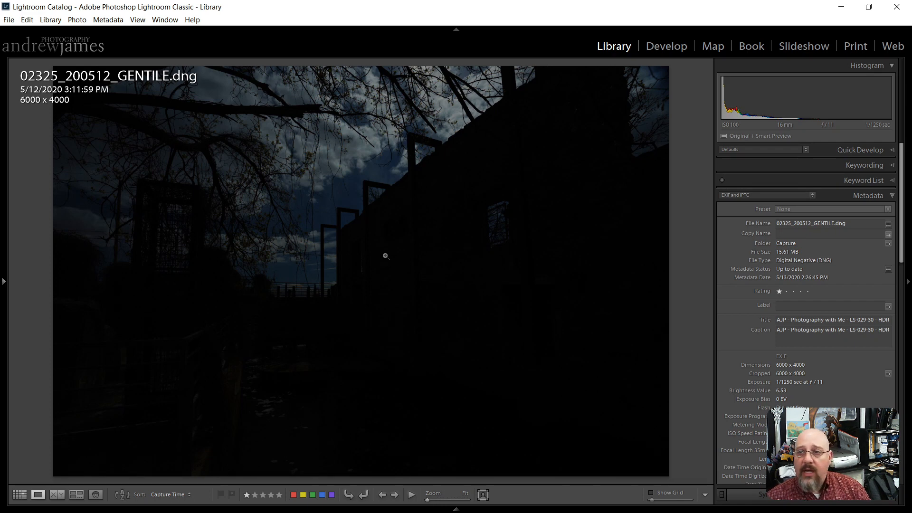
key(Left)
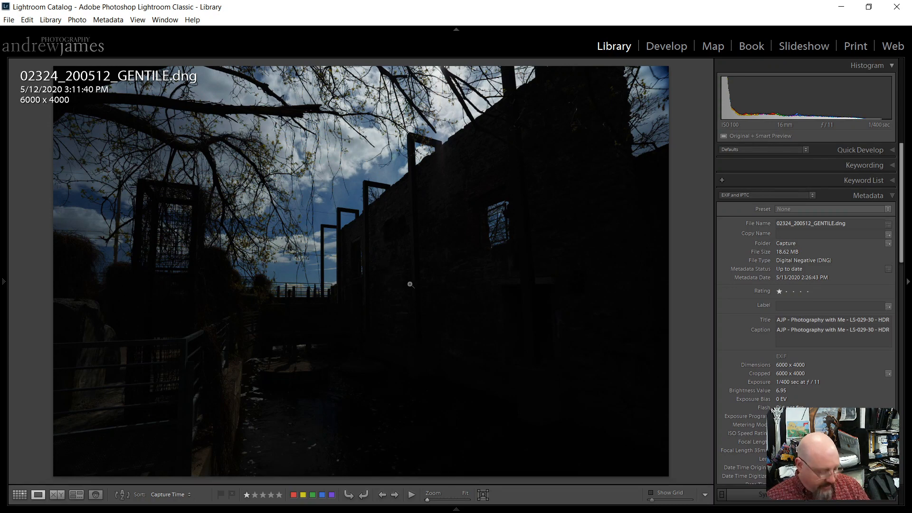
Return to the thumbnail grid and remove the one-star rating from frame 02321.
key(g)
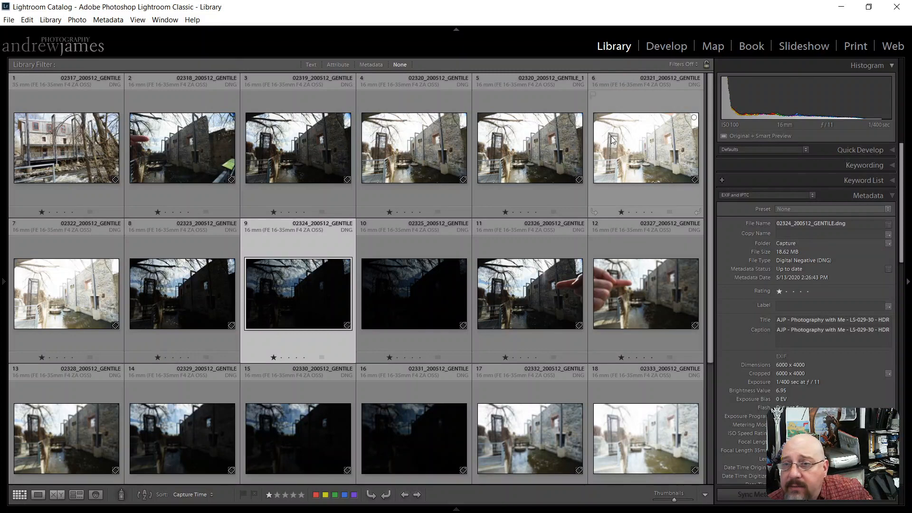
click(622, 213)
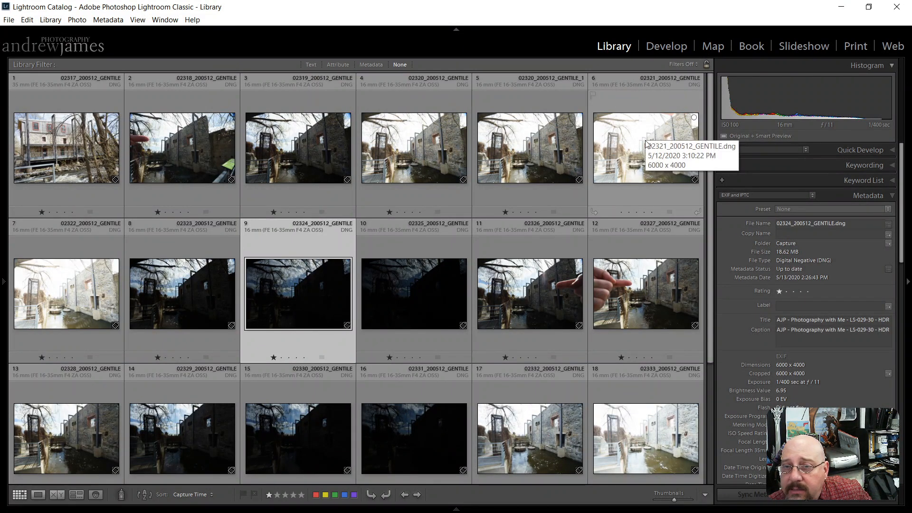
Select frames 02319, 02320, 02320_1, 02322, 02323, 02324 and 02325 together and rate them two stars.
click(297, 148)
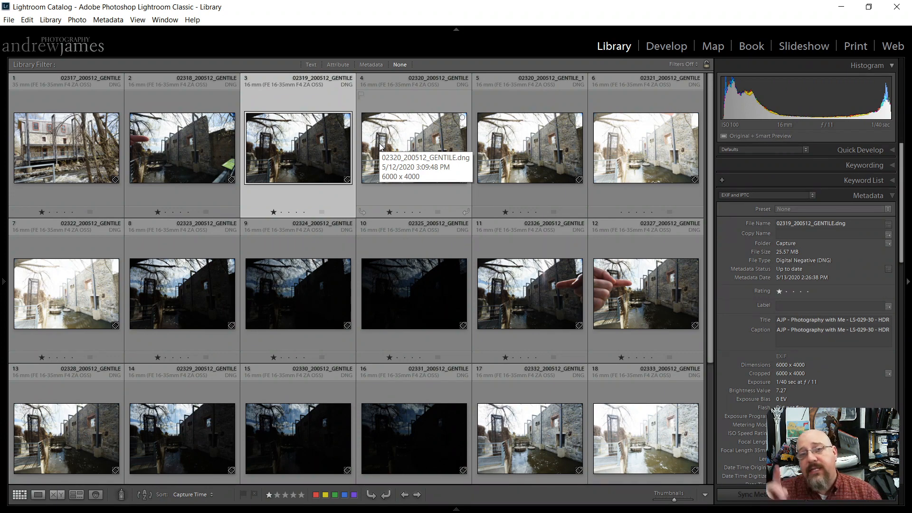
key(e)
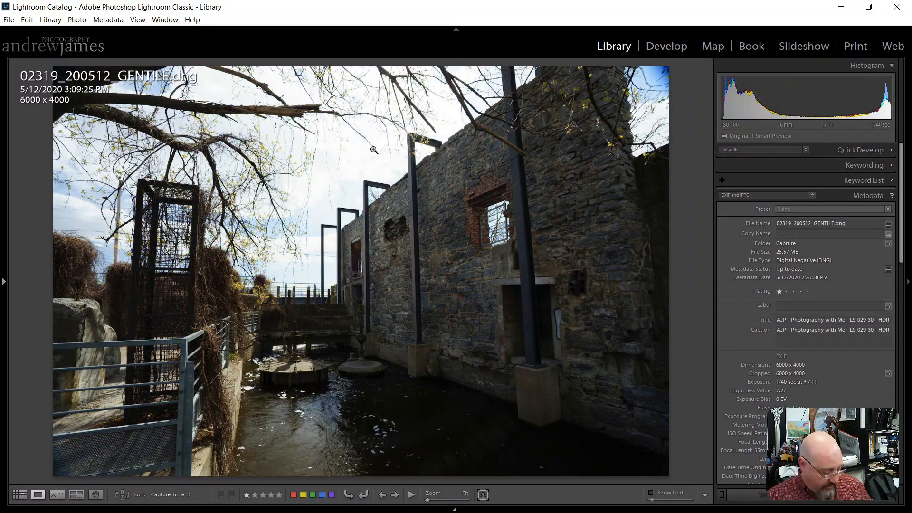
key(g)
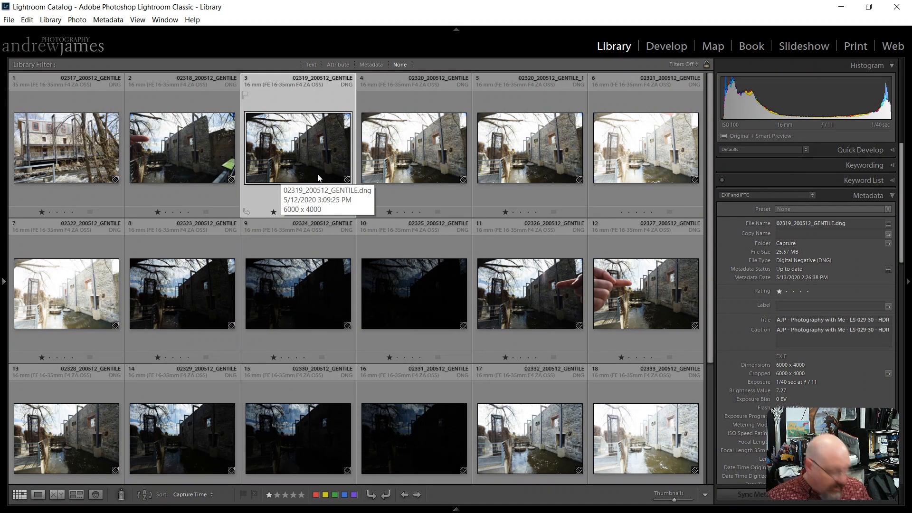
ctrl+click(423, 171)
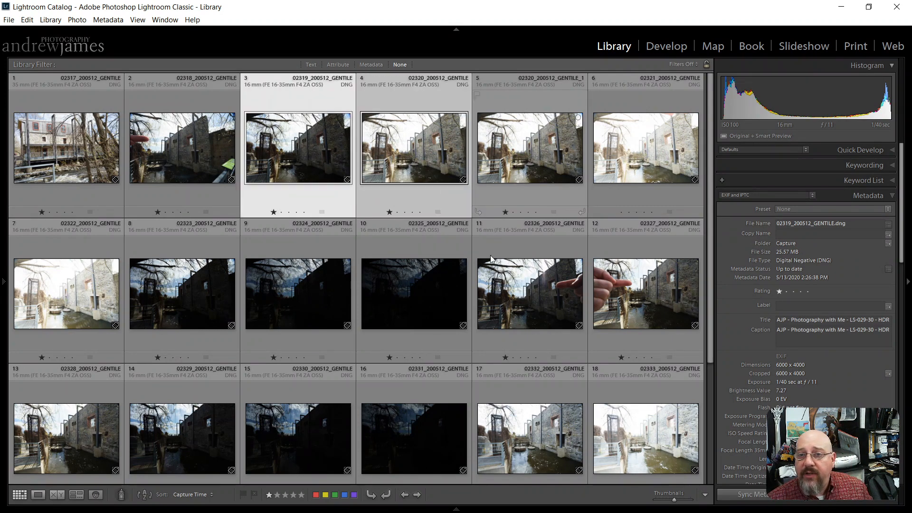
ctrl+click(522, 151)
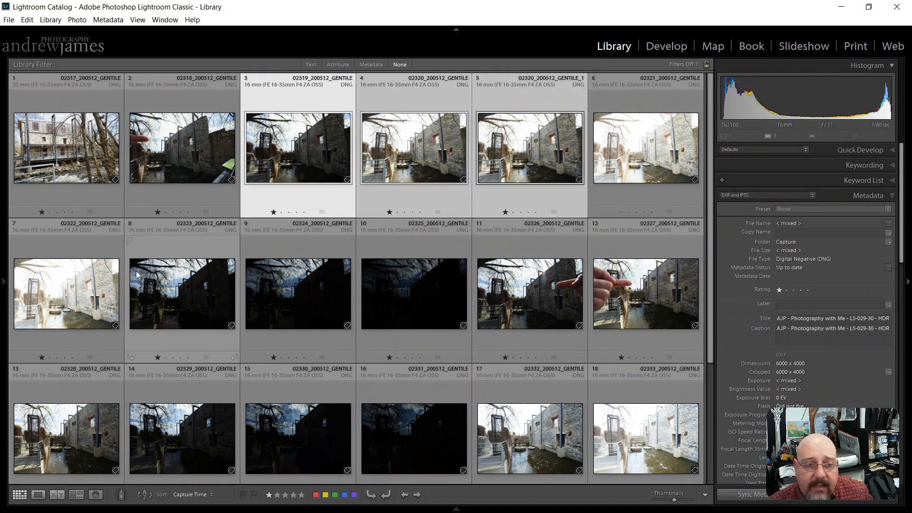
ctrl+click(64, 292)
ctrl+click(186, 291)
ctrl+click(290, 302)
ctrl+click(394, 295)
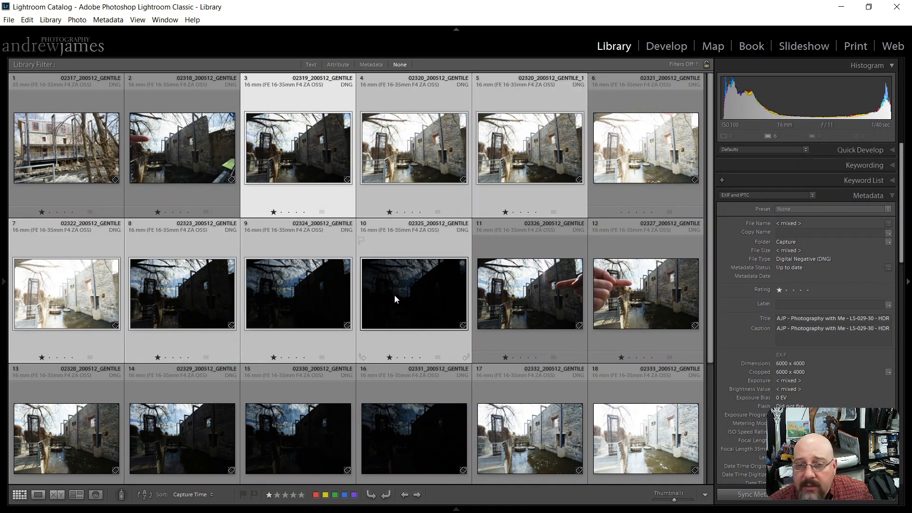
key(2)
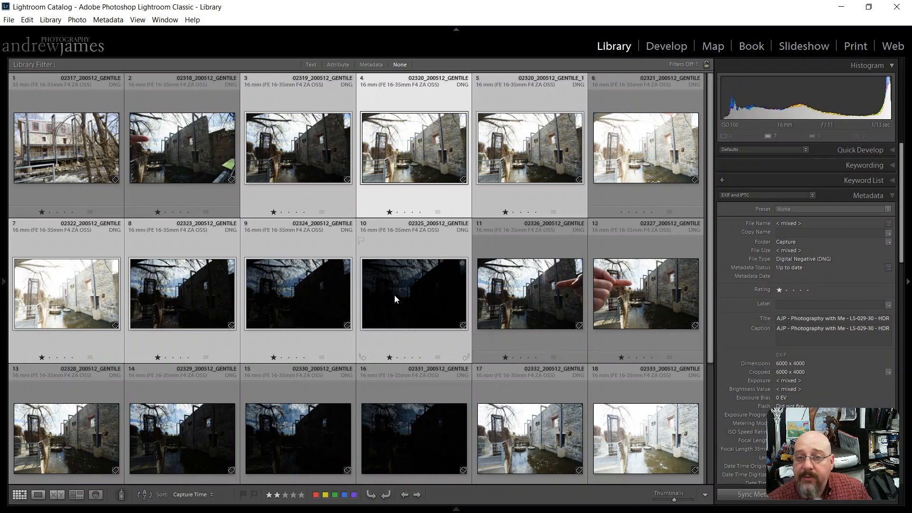
key(2)
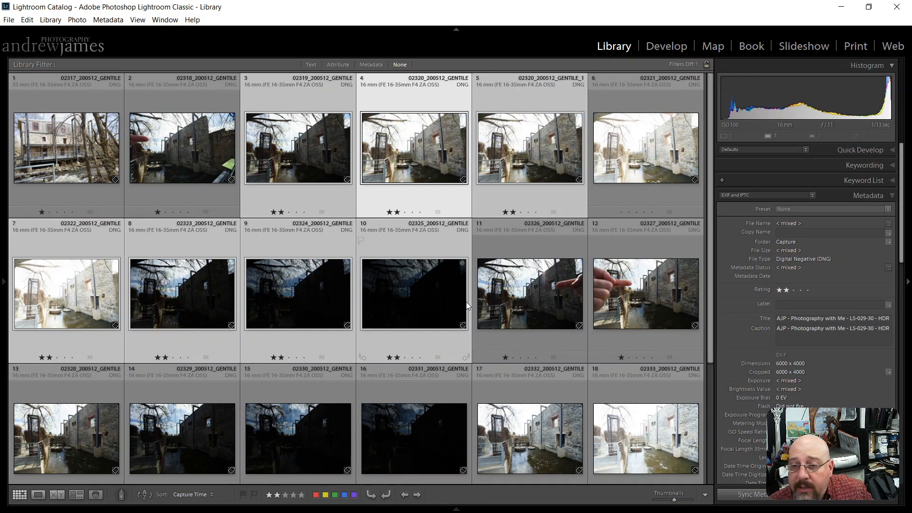
Look over the remaining frames in the grid and filter the photos to a rating of two stars or higher.
scroll(467, 305, down, 2)
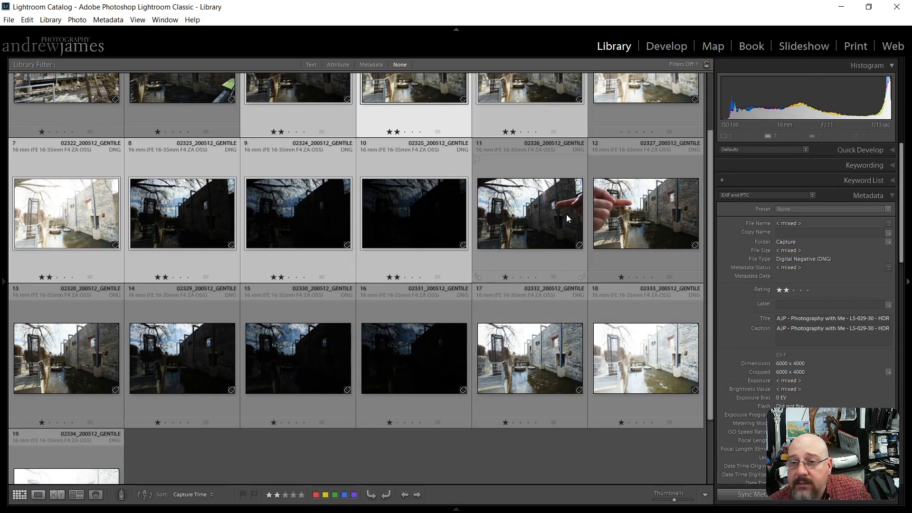
click(92, 364)
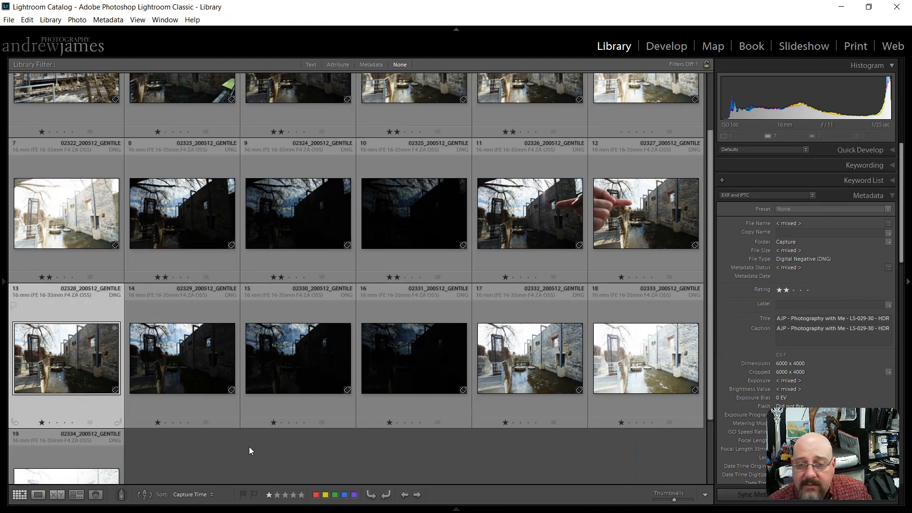
scroll(539, 433, down, 2)
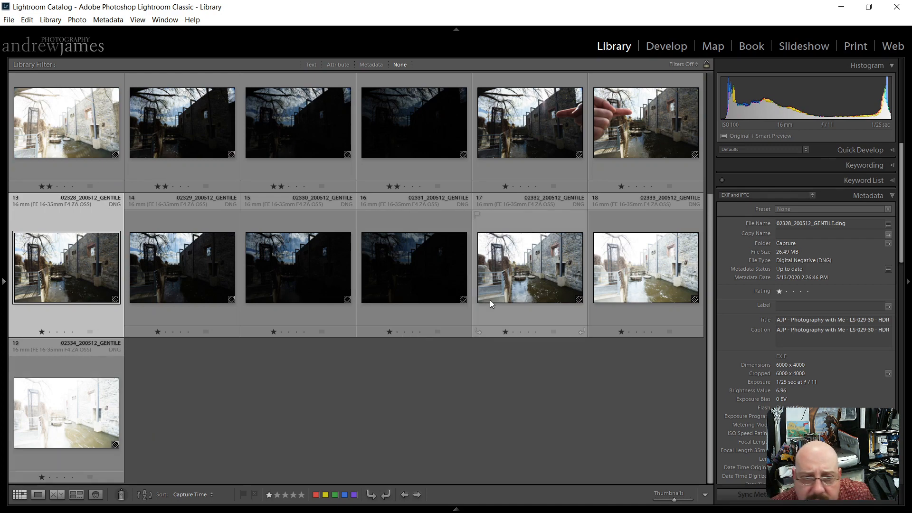
scroll(254, 432, up, 4)
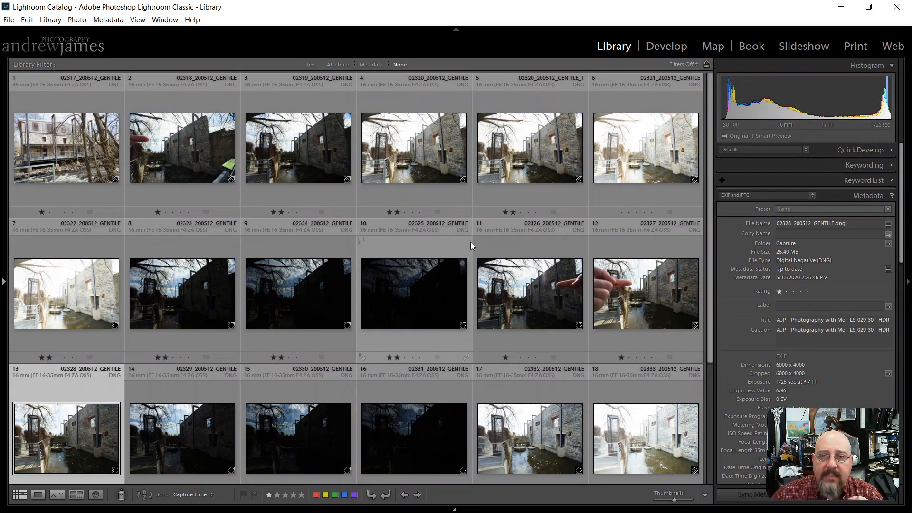
click(337, 65)
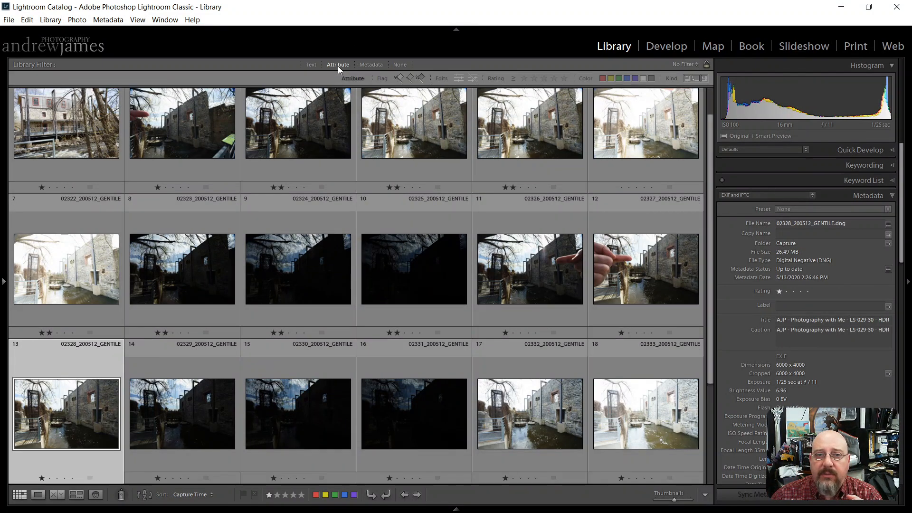
click(534, 78)
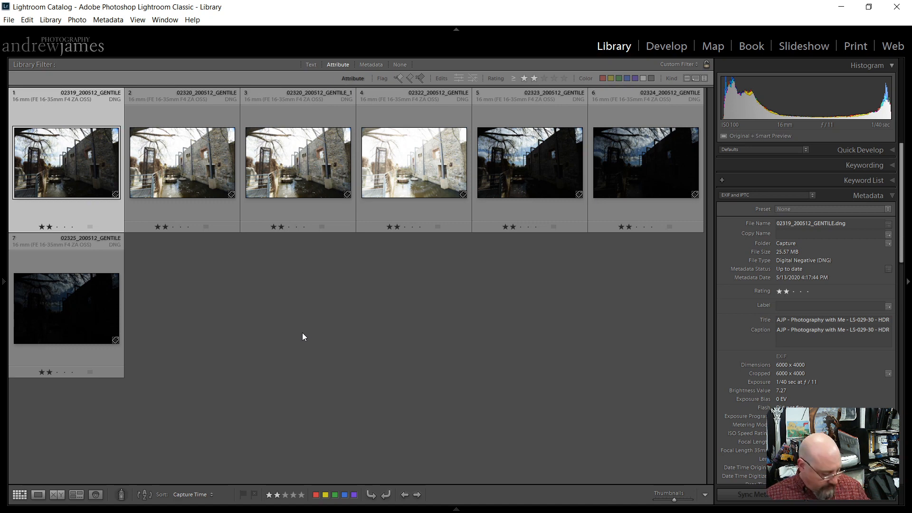
View frames 02319 through 02322 enlarged with the exposure settings overlay, and drop the duplicate 02320_1 from the two-star set.
key(e)
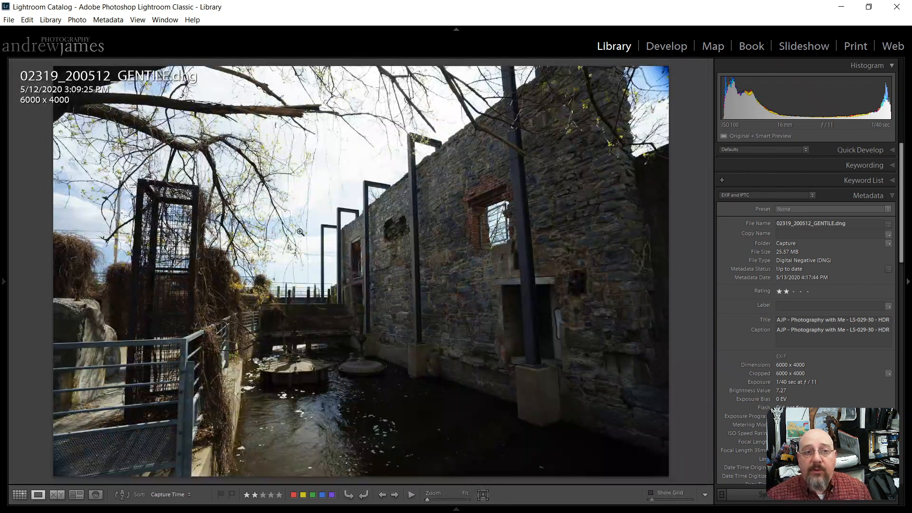
key(i)
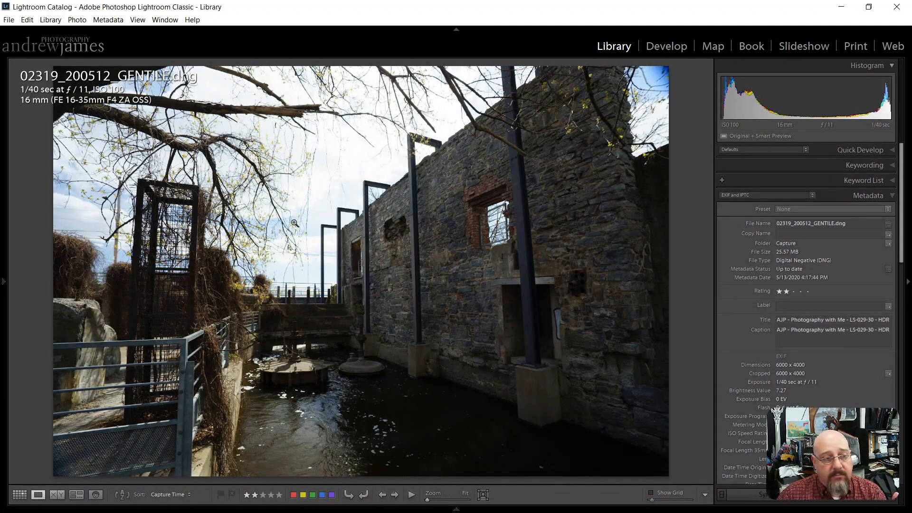
key(Right)
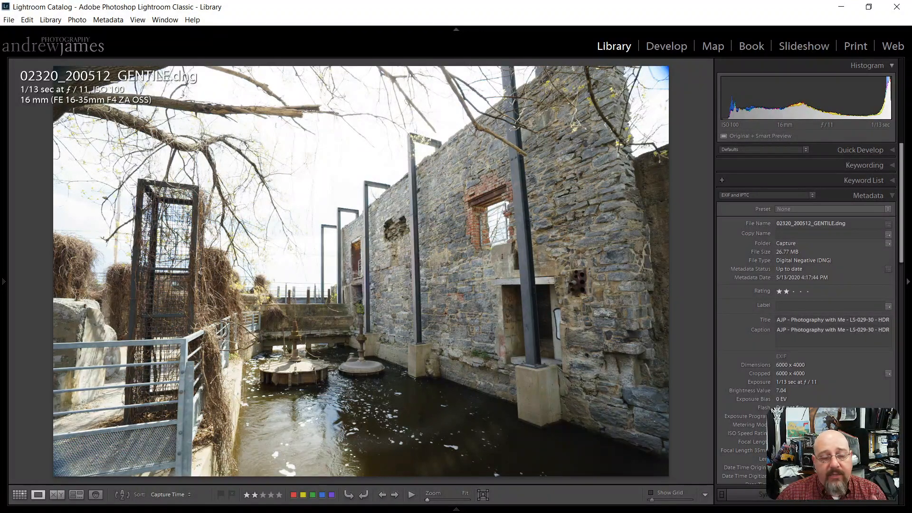
key(Right)
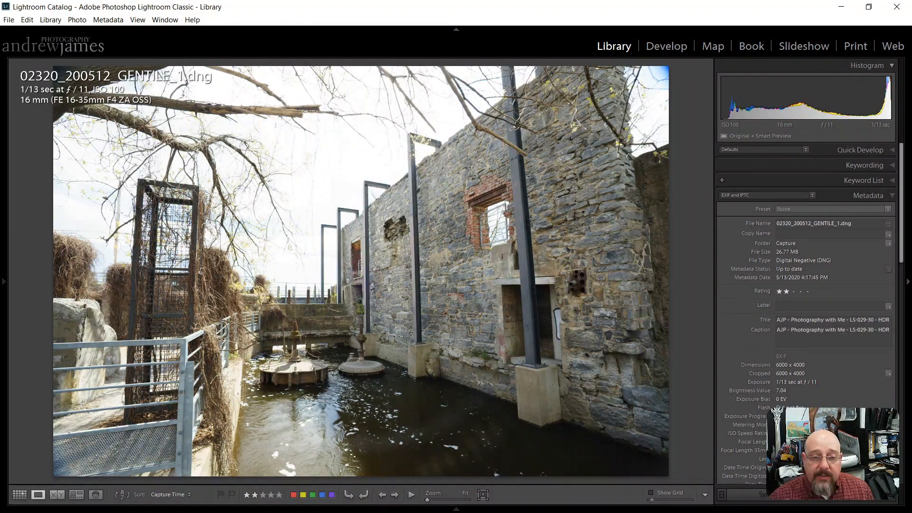
key(Right)
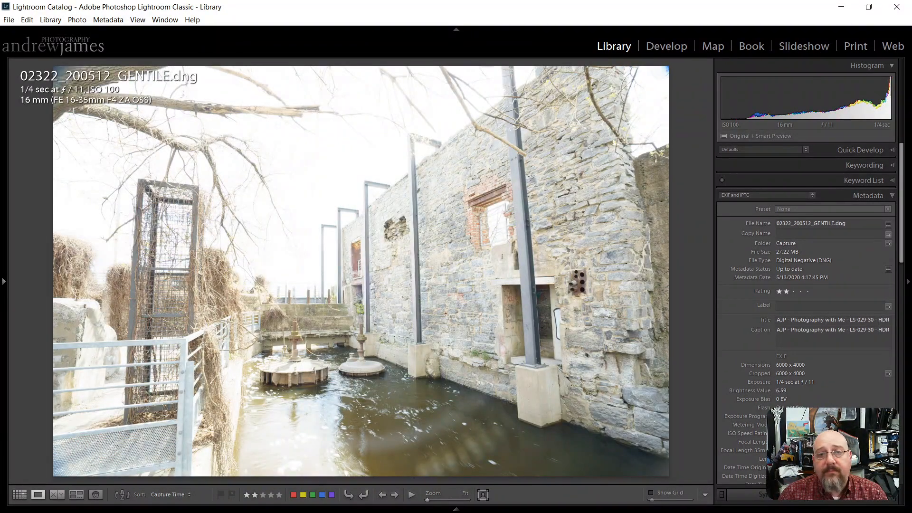
View the darker frames 02323, 02324 and 02325 enlarged to check their shutter speeds, and return to the thumbnail grid.
key(Right)
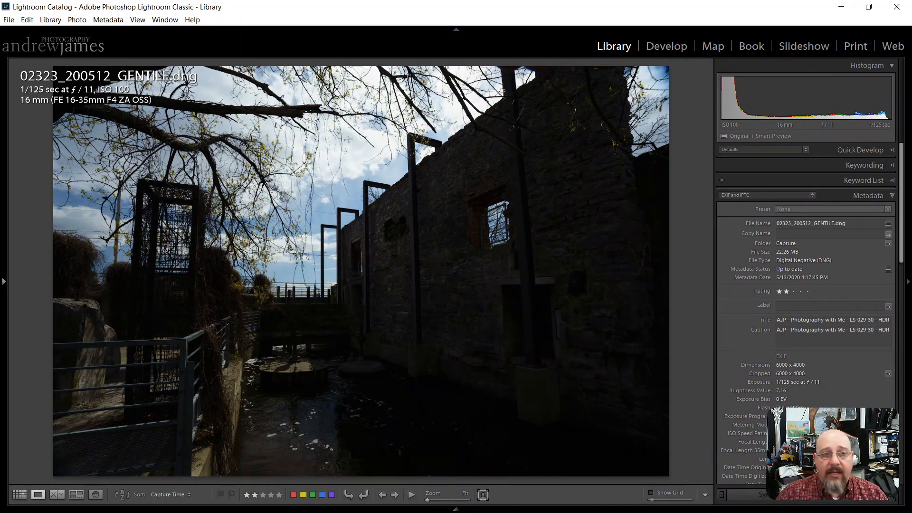
key(Right)
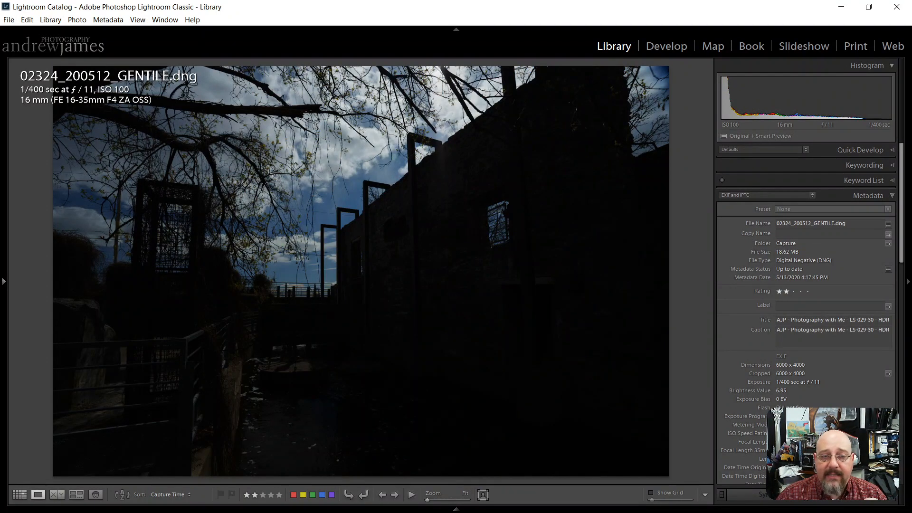
key(Right)
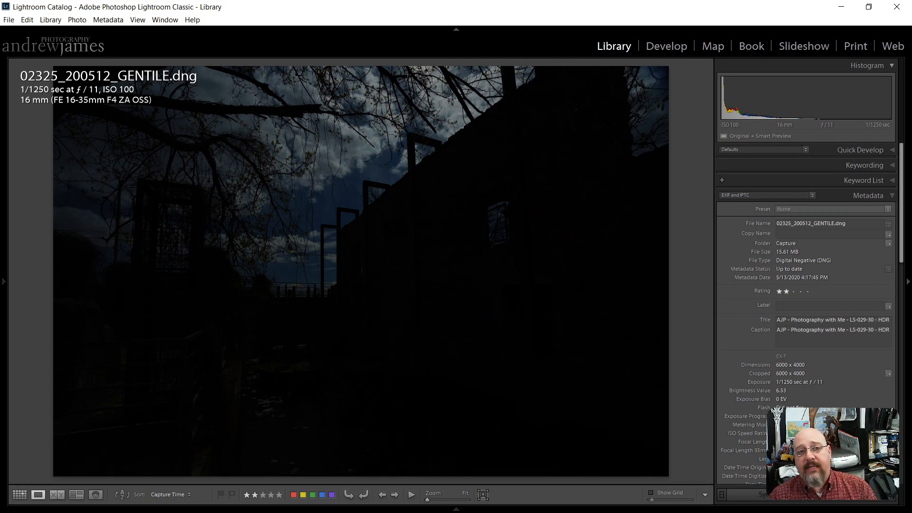
key(g)
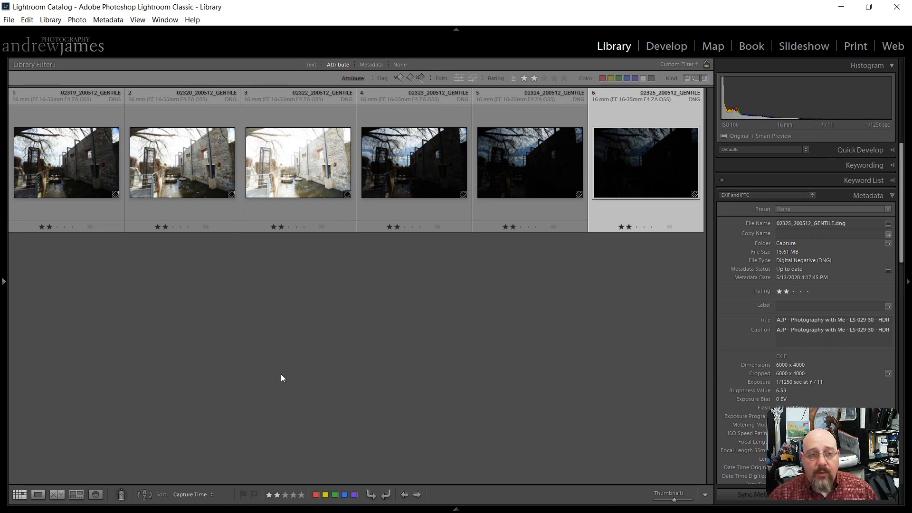
Select all six two-star exposures with 02322 as the active photo and open the HDR photo merge preview.
key(ctrl+a)
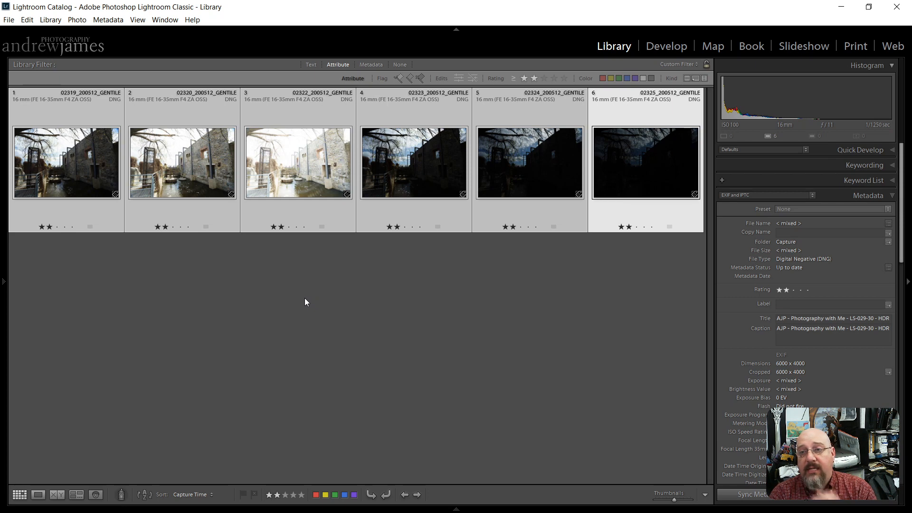
click(261, 192)
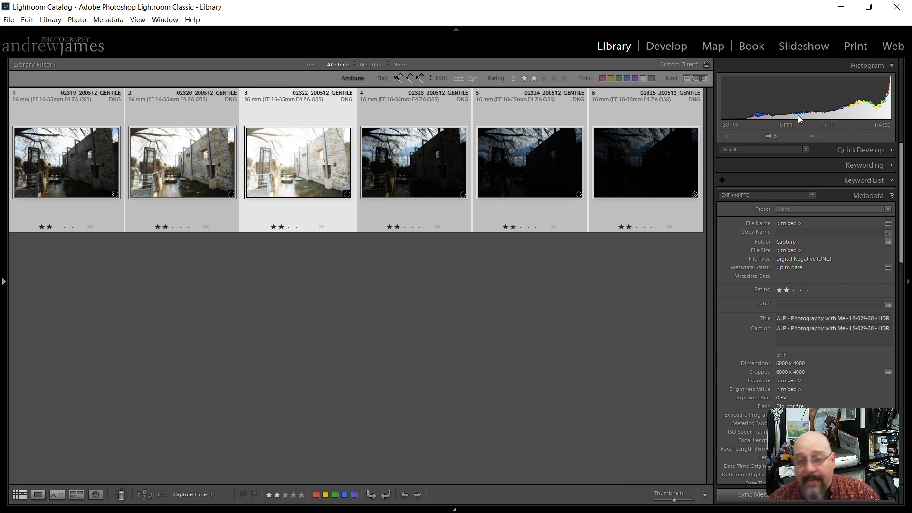
right_click(304, 184)
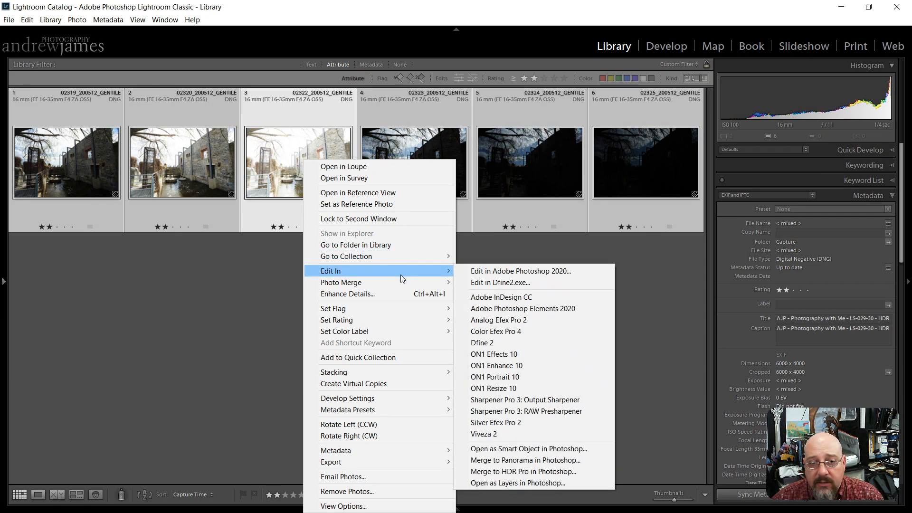
mouse_move(400, 286)
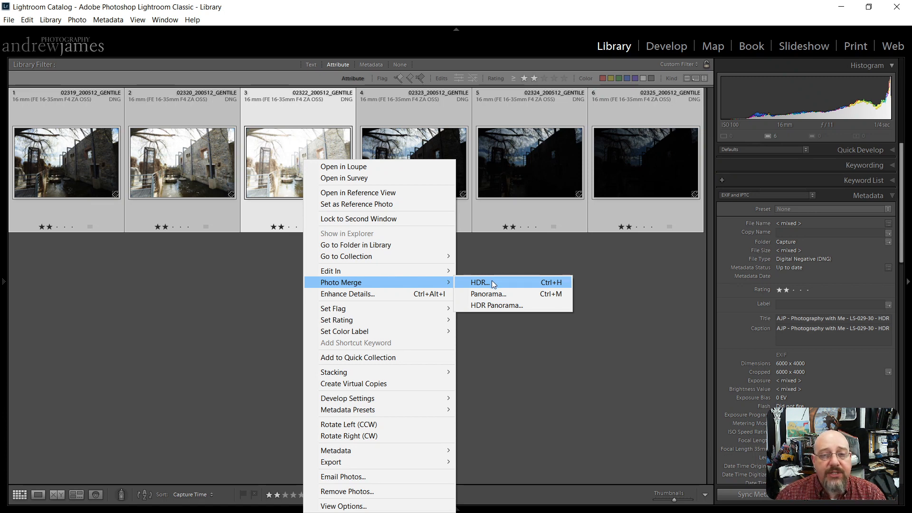
click(526, 284)
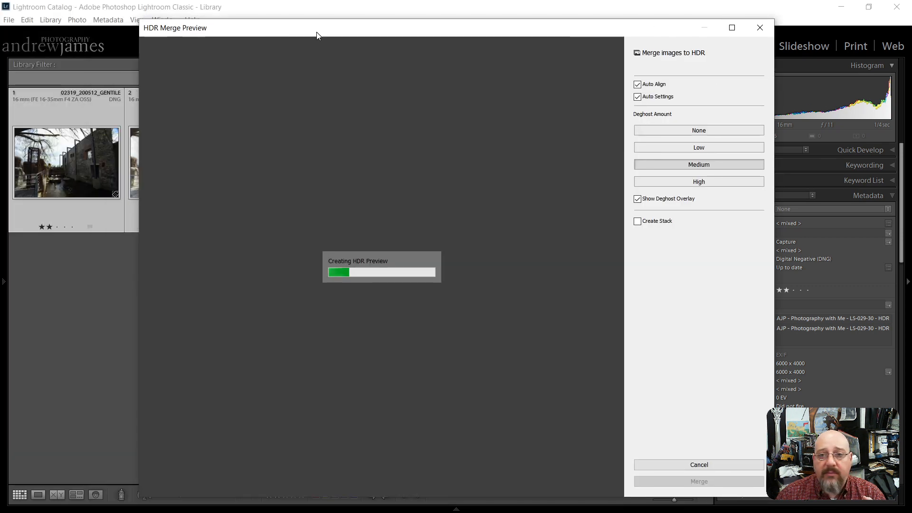
drag(318, 22, 313, 22)
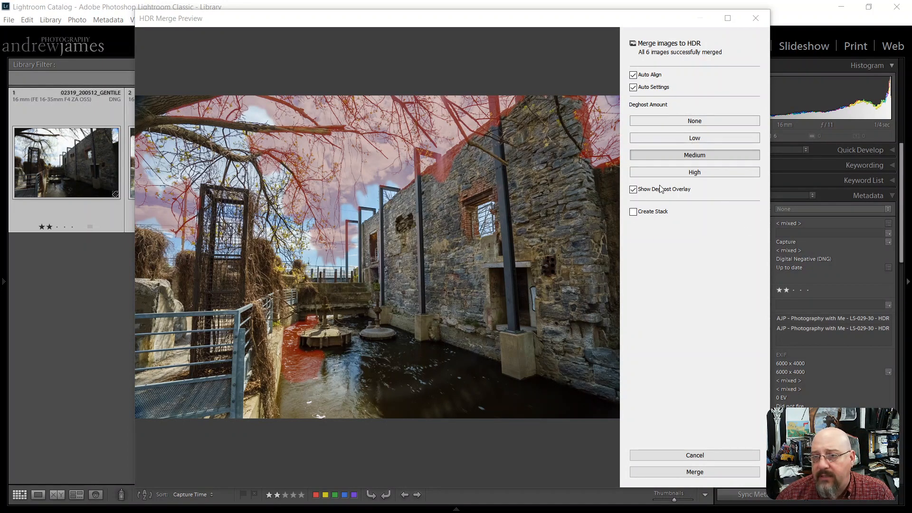
Toggle the deghost overlay off and on, and compare the High, Low and None deghost amounts on the full HDR preview.
click(635, 191)
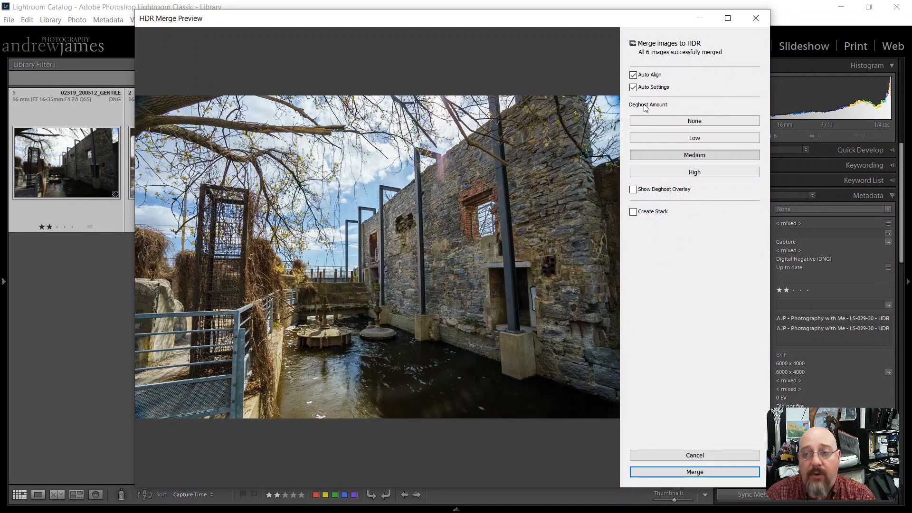
click(636, 193)
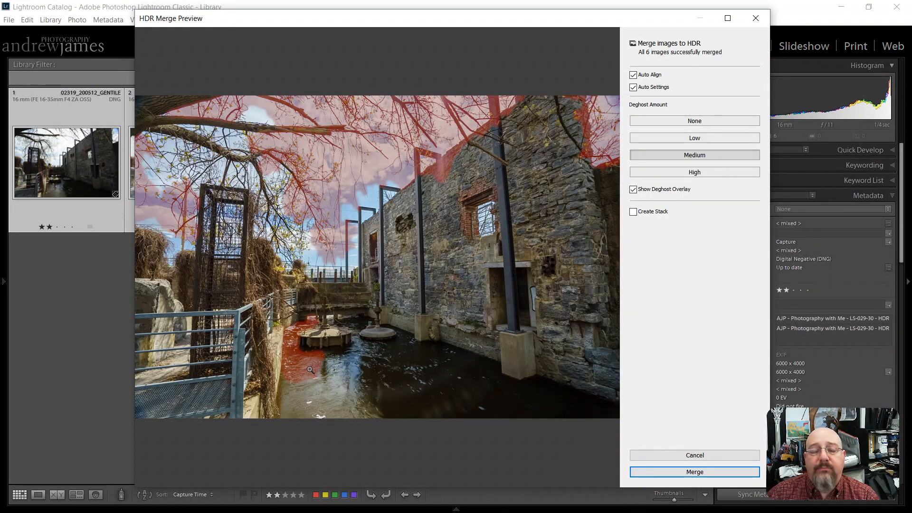
click(696, 172)
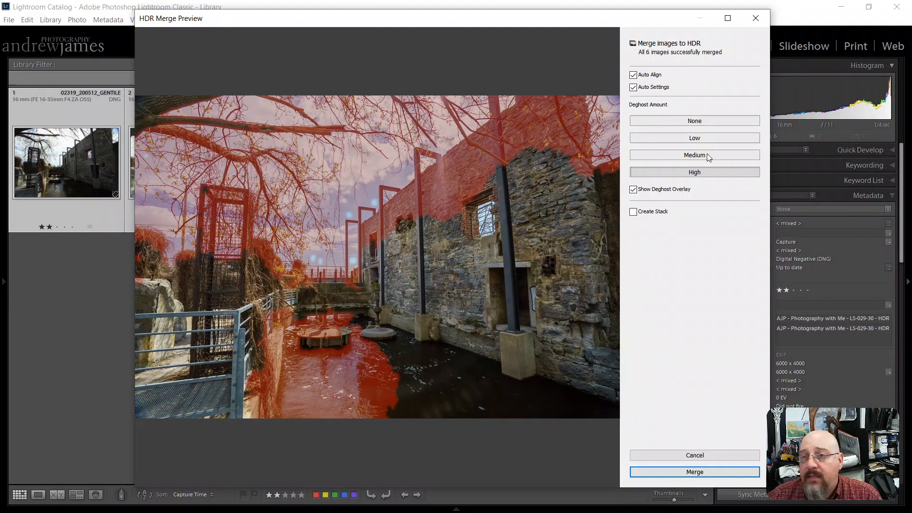
click(699, 140)
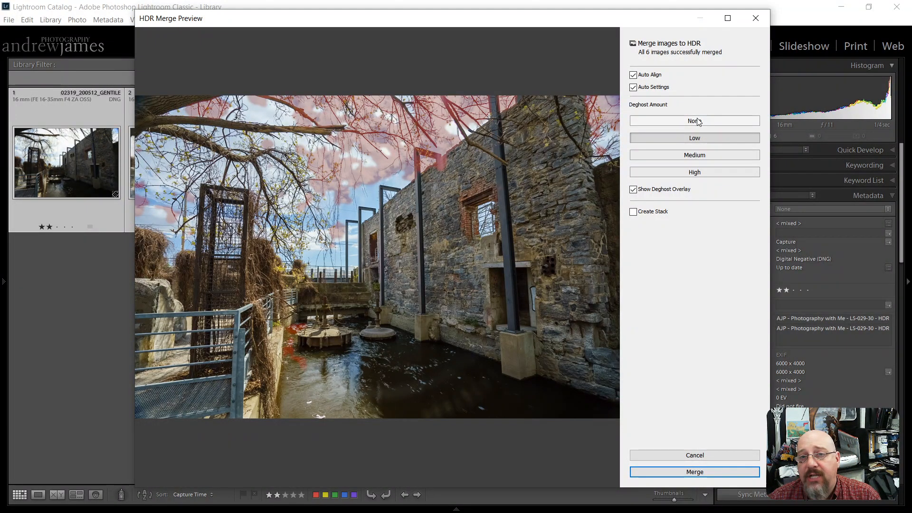
click(698, 122)
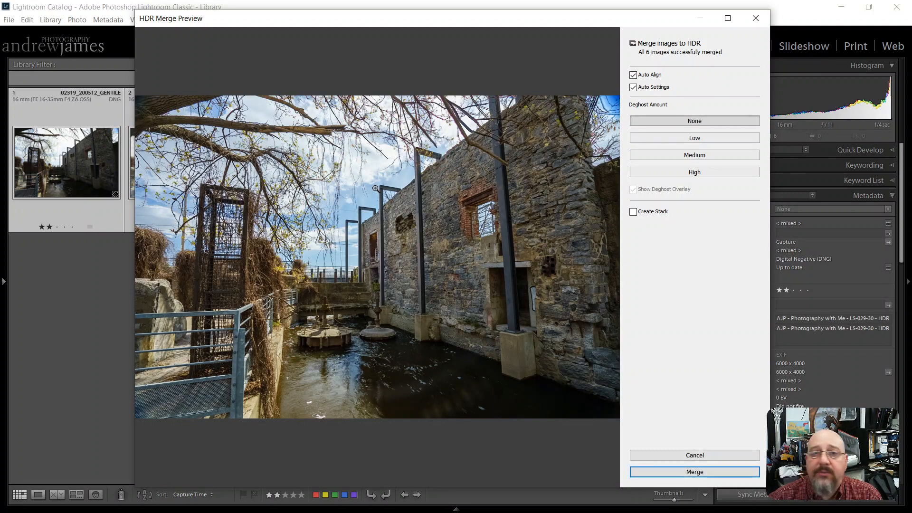
Enlarge the HDR preview and examine the sky, wall and tree branches with the deghost amount at Medium.
click(380, 188)
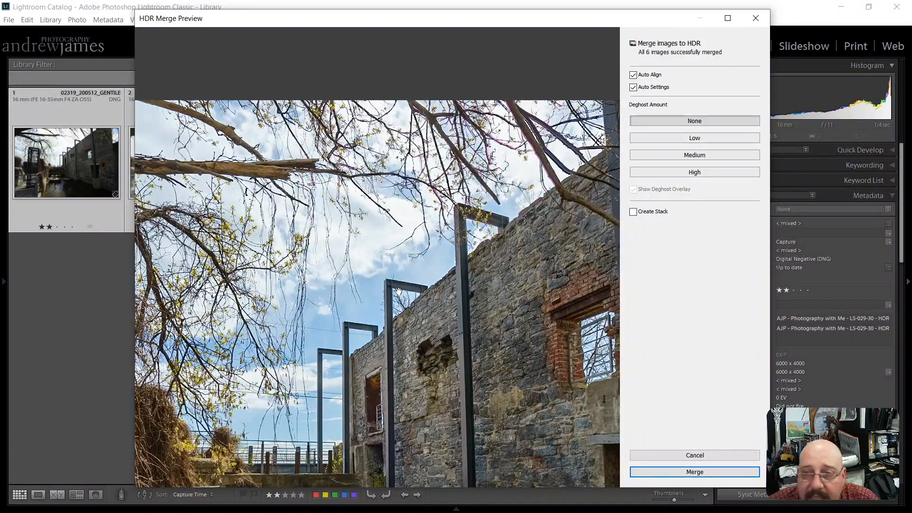
click(702, 157)
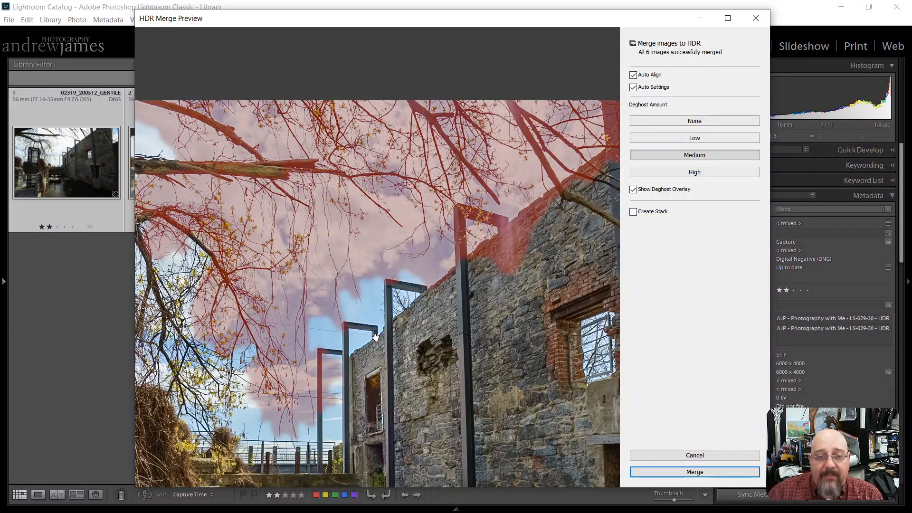
drag(353, 309, 374, 206)
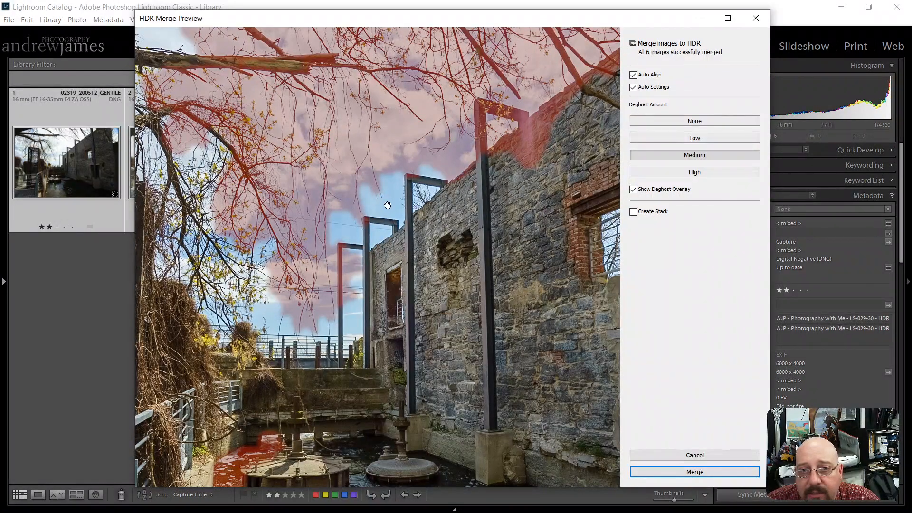
click(236, 129)
drag(224, 225, 336, 282)
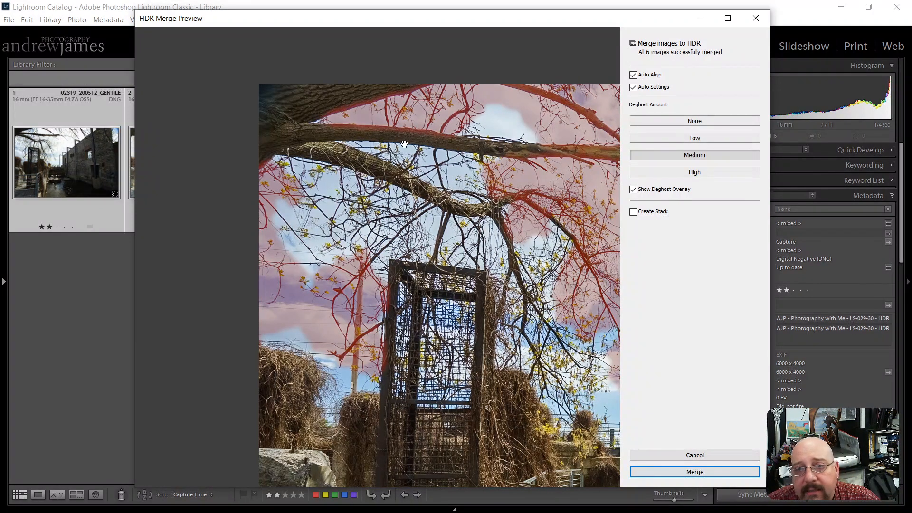
Switch the deghost amount to High and examine the overlay across the branches, iron tower, stone wall and water.
click(663, 175)
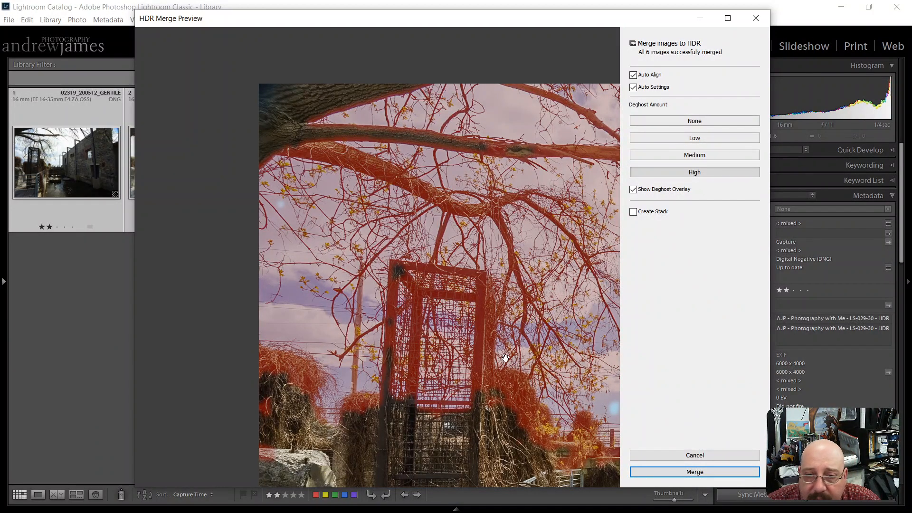
drag(505, 358, 402, 216)
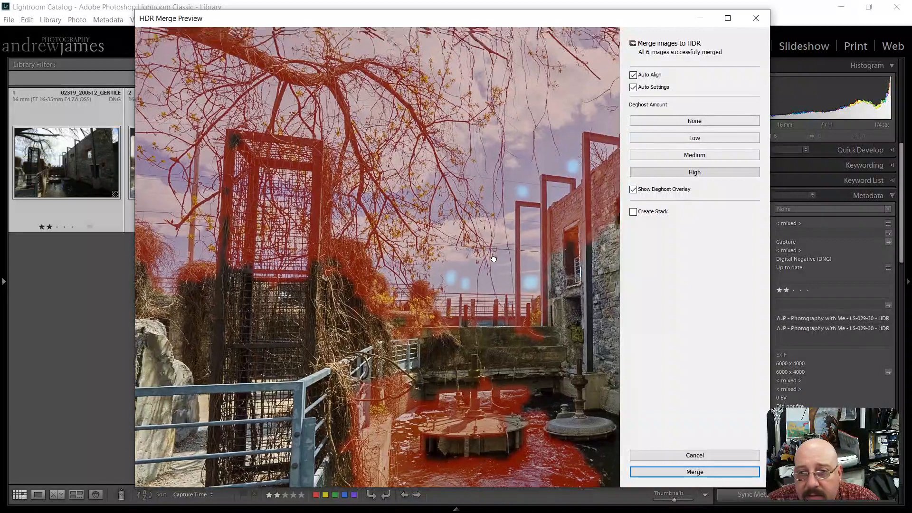
drag(494, 259, 464, 325)
drag(433, 249, 431, 312)
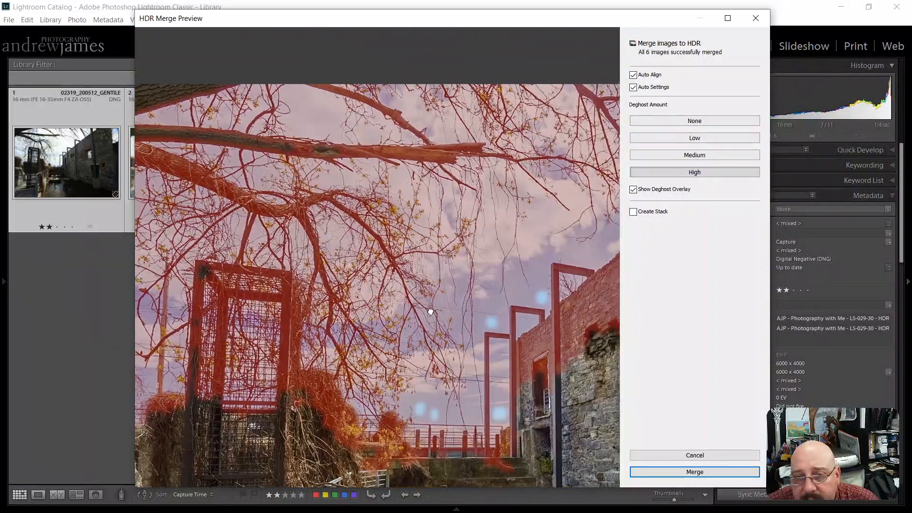
drag(566, 255, 378, 266)
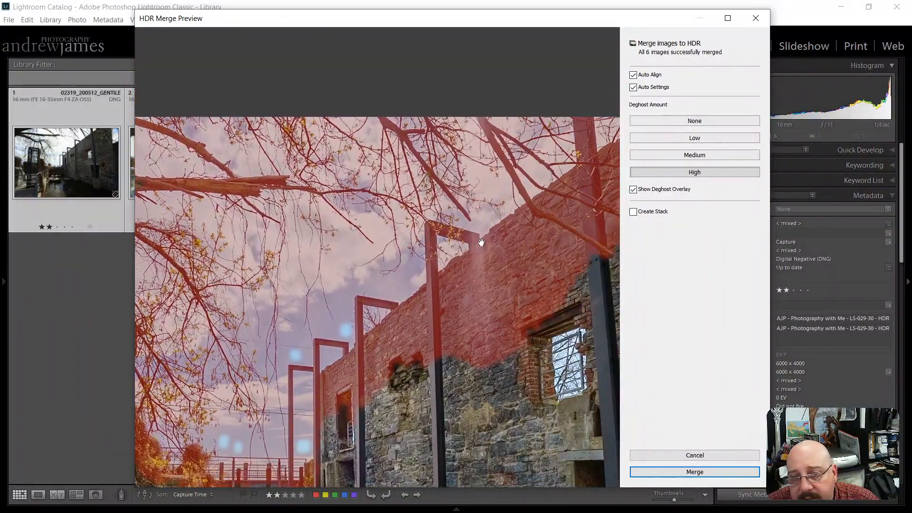
drag(481, 243, 412, 352)
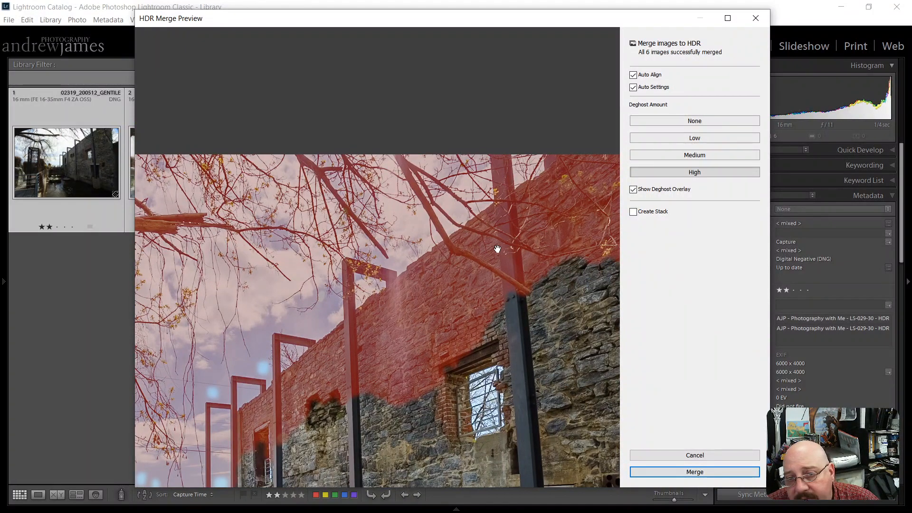
drag(337, 380, 428, 227)
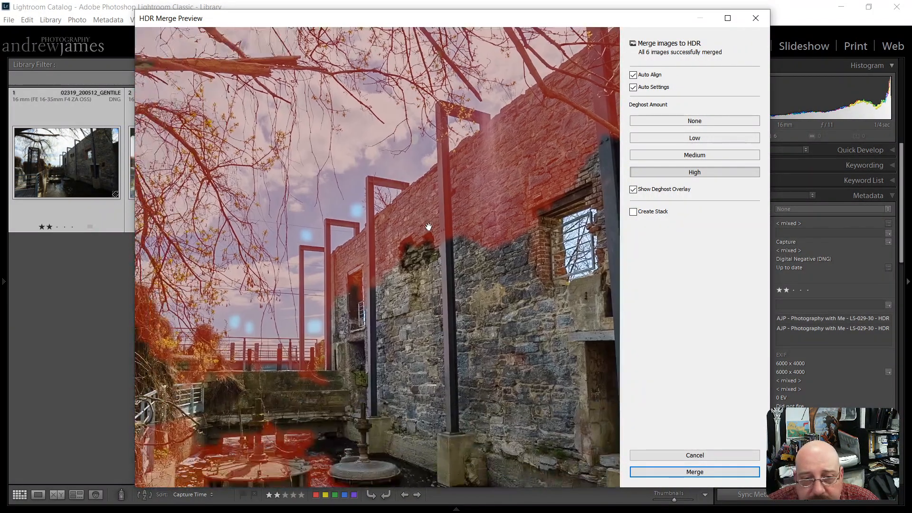
drag(376, 338, 422, 191)
drag(382, 399, 467, 329)
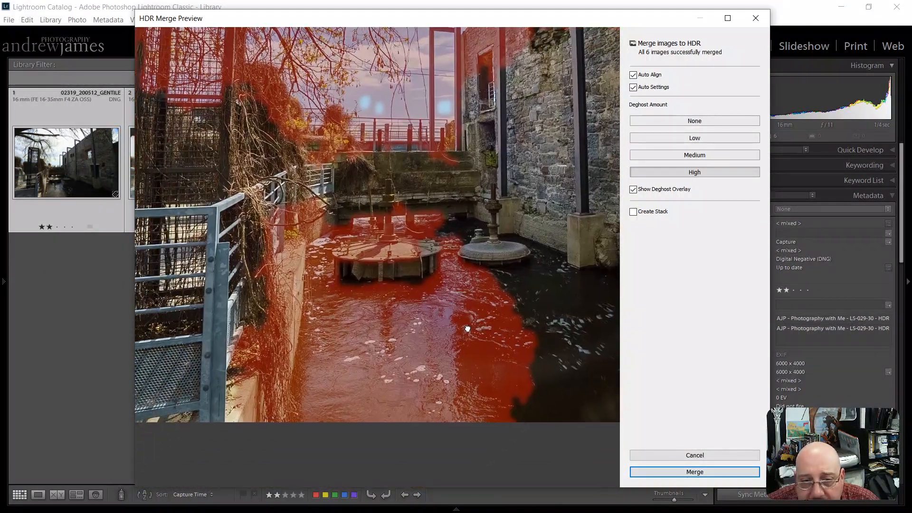
Examine the water and foam around the round platforms with the deghost amount at Low and at None.
click(669, 138)
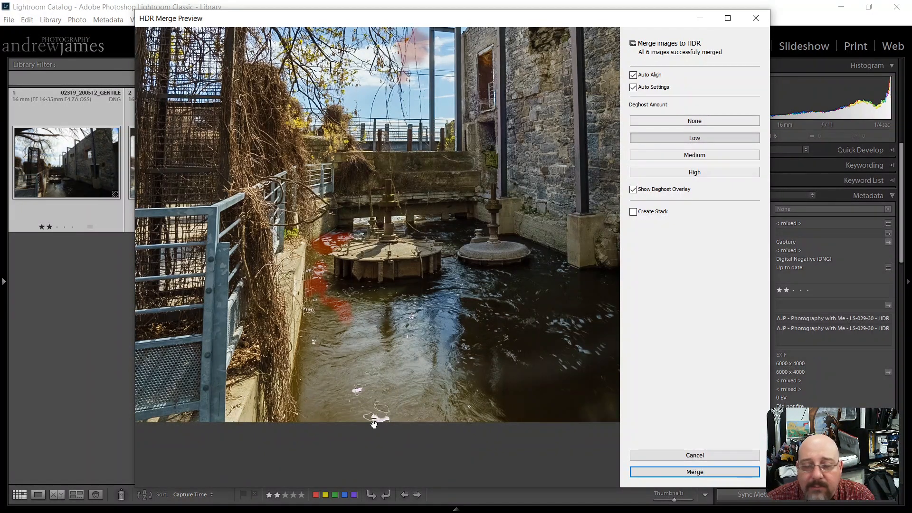
click(701, 123)
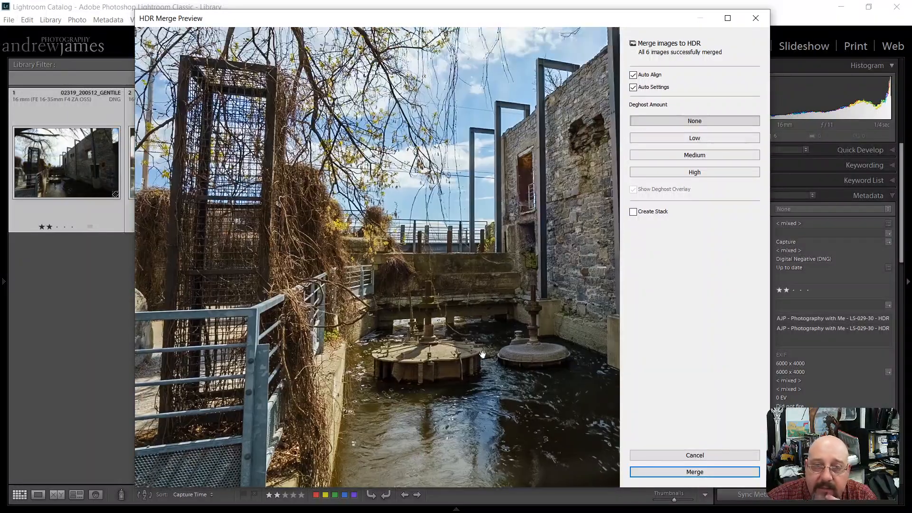
click(482, 353)
drag(495, 377, 392, 160)
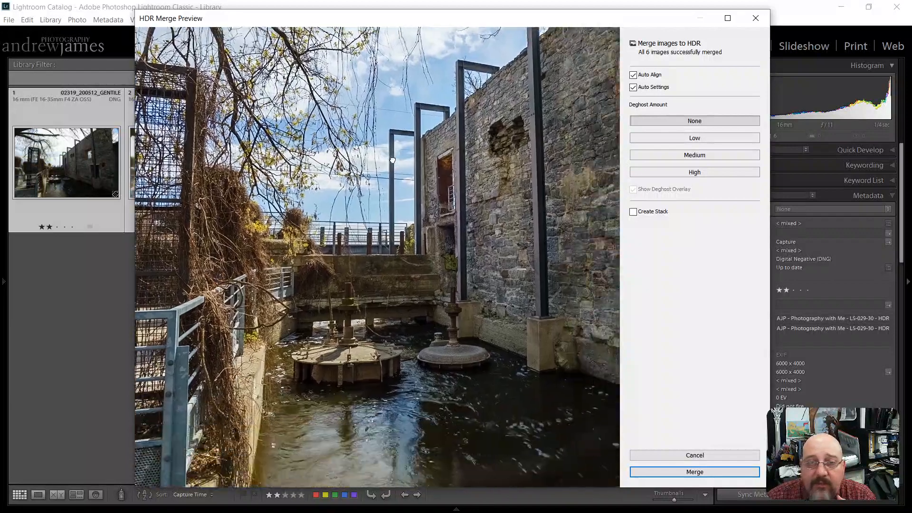
drag(427, 313, 506, 216)
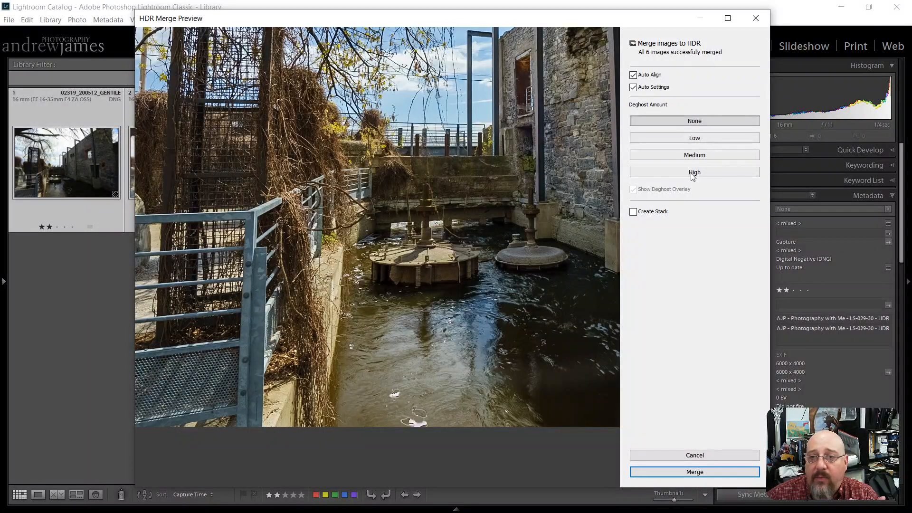
Check Medium deghosting on the water, set the deghost amount to High, and merge the six exposures into an HDR image.
click(693, 155)
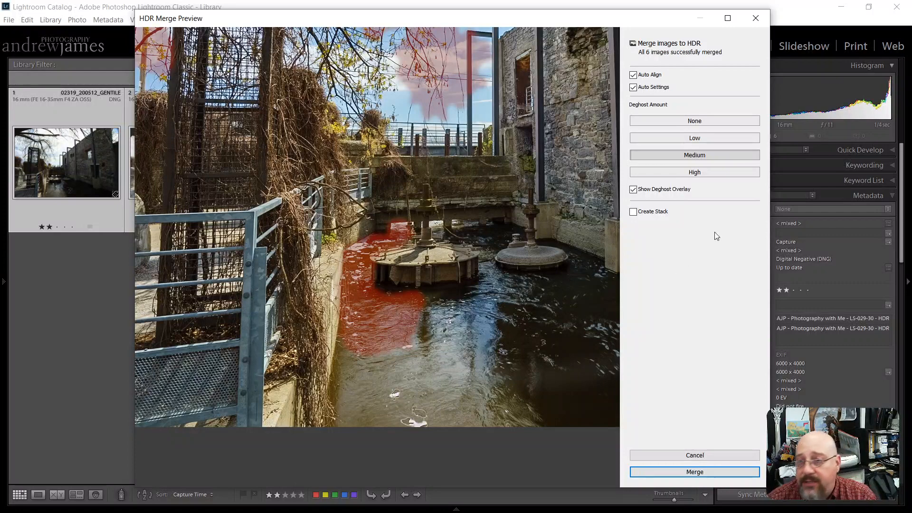
click(727, 176)
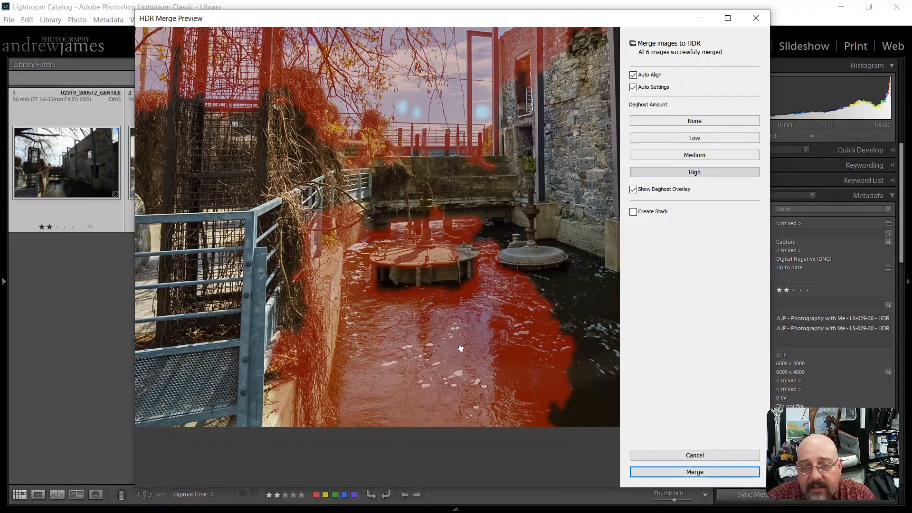
drag(458, 344, 505, 406)
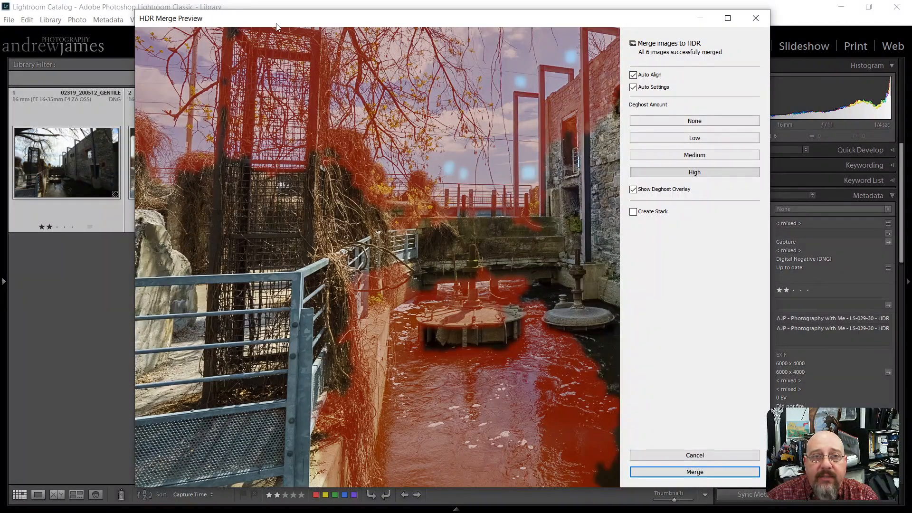
drag(276, 25, 347, 257)
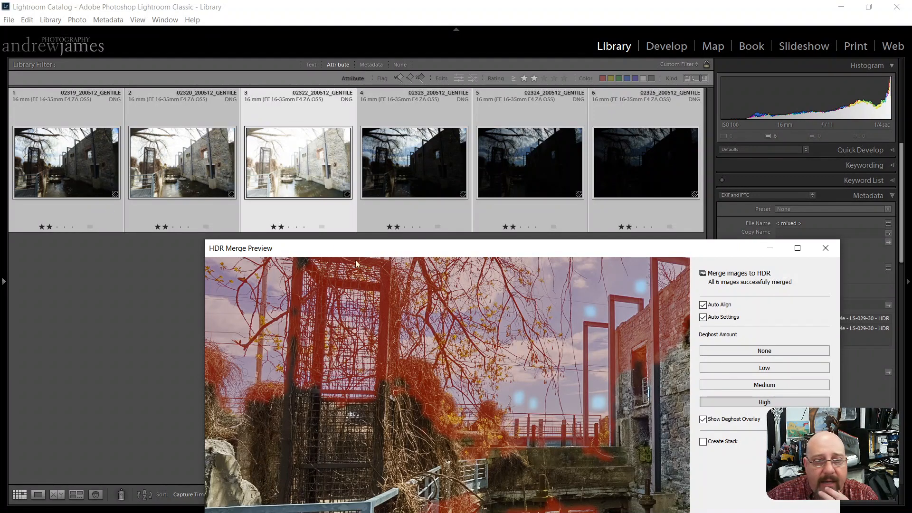
drag(477, 255, 405, 33)
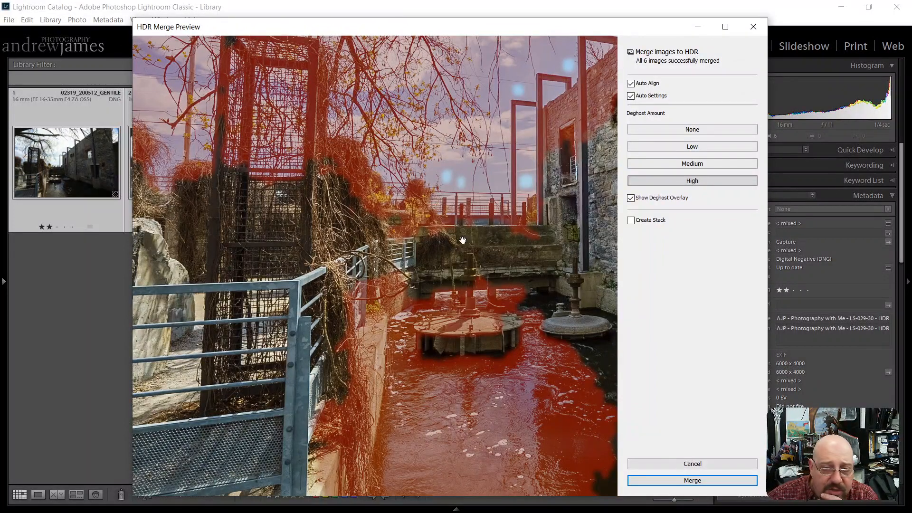
click(702, 479)
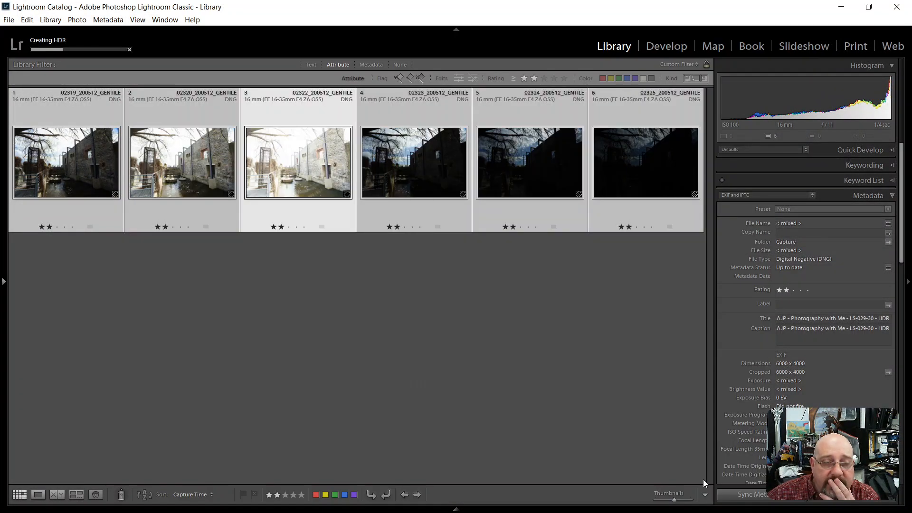
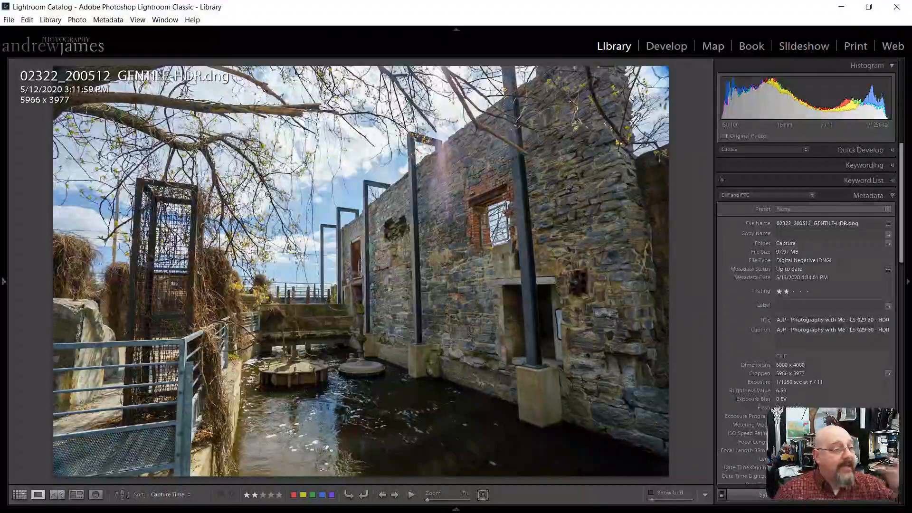
Put the merged 02322 HDR image beside the single exposure 02319 in Survey and Compare views and check the tree trunk enlarged.
click(76, 495)
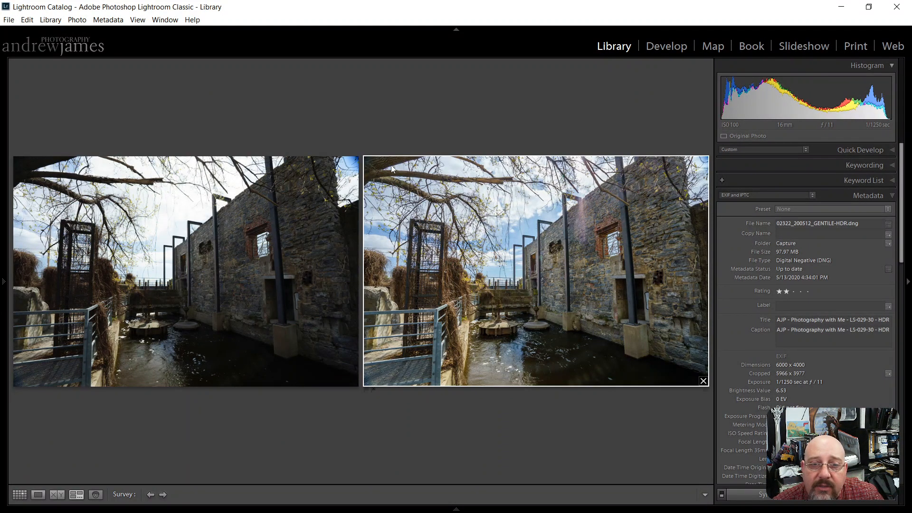
click(57, 494)
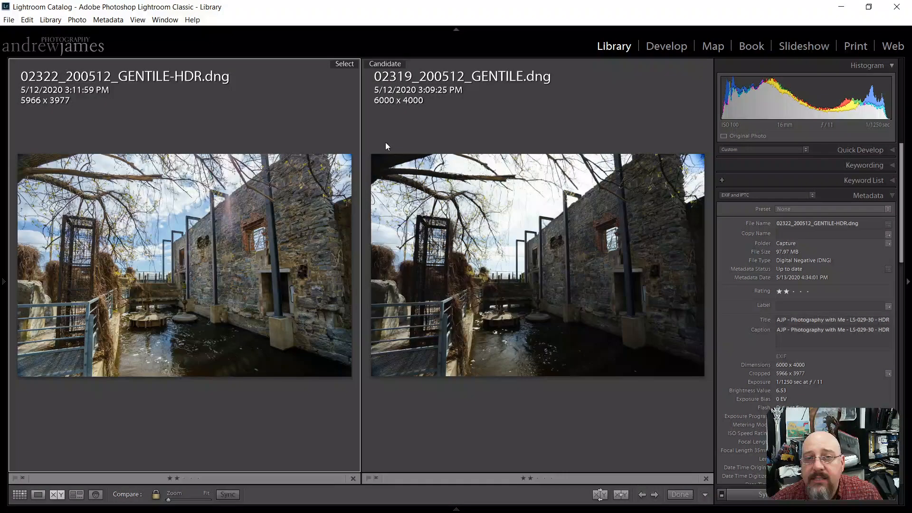
click(163, 255)
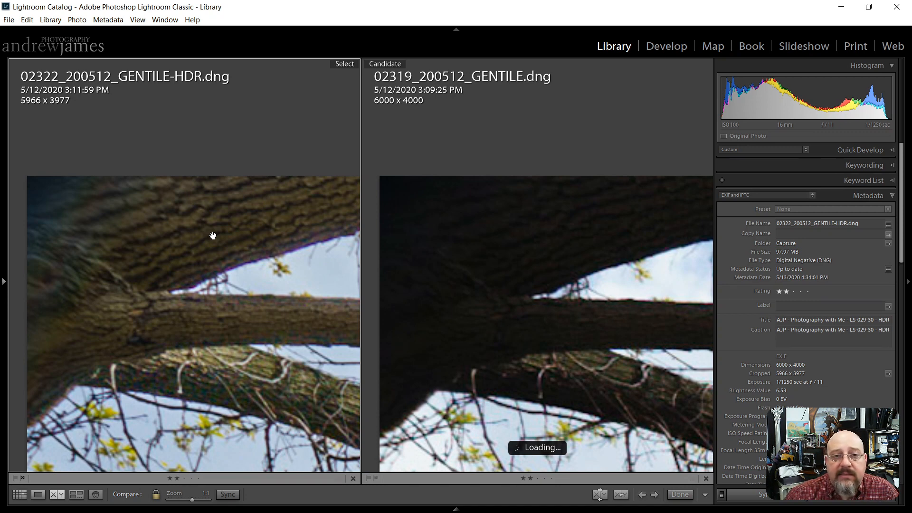
click(250, 283)
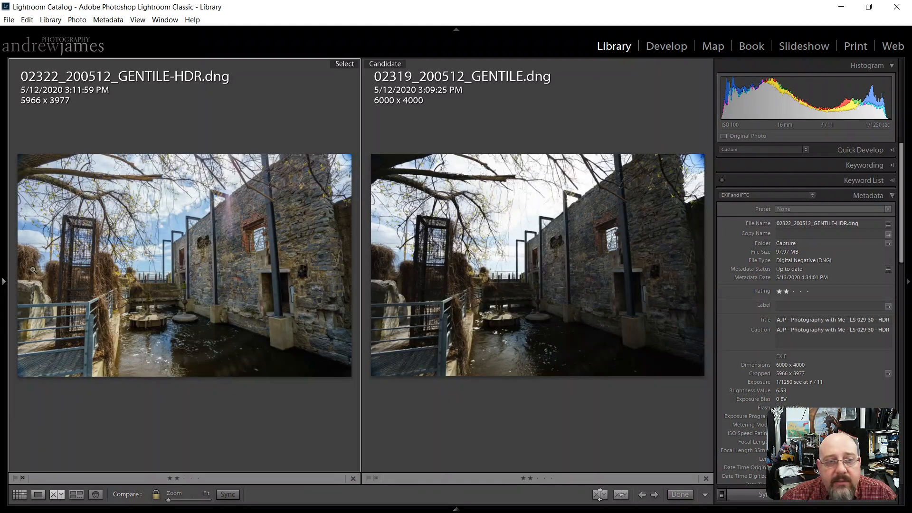
Compare the HDR image and 02319 at 1:1 zoom along the tree trunk, branches and vine-covered iron tower.
click(40, 170)
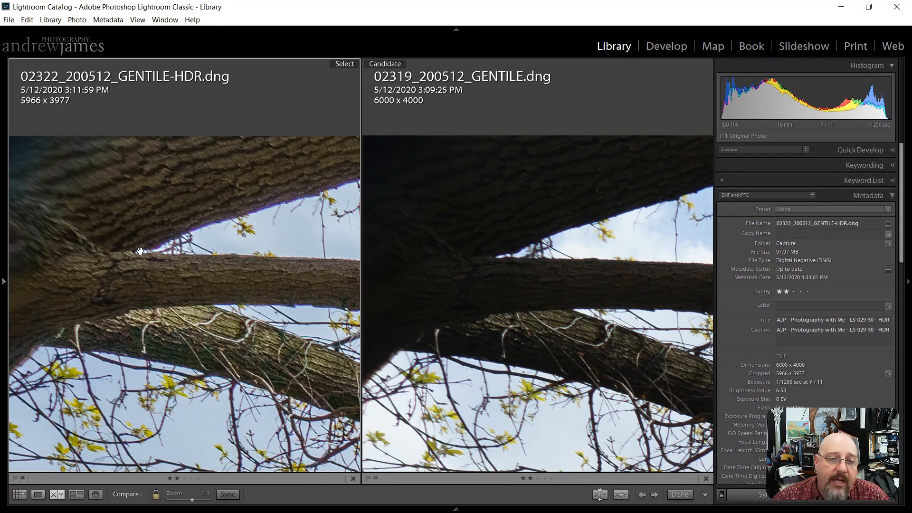
drag(610, 392, 521, 223)
drag(653, 350, 658, 265)
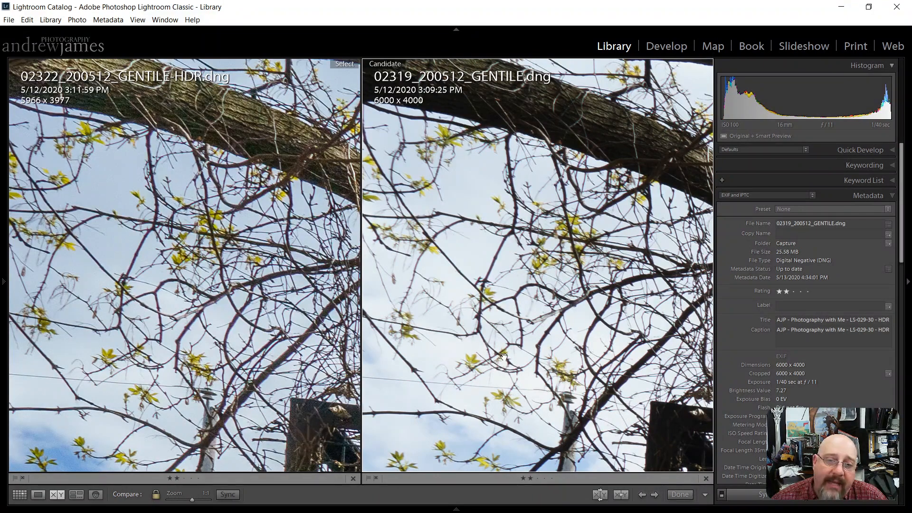
drag(518, 398, 481, 149)
drag(587, 282, 483, 228)
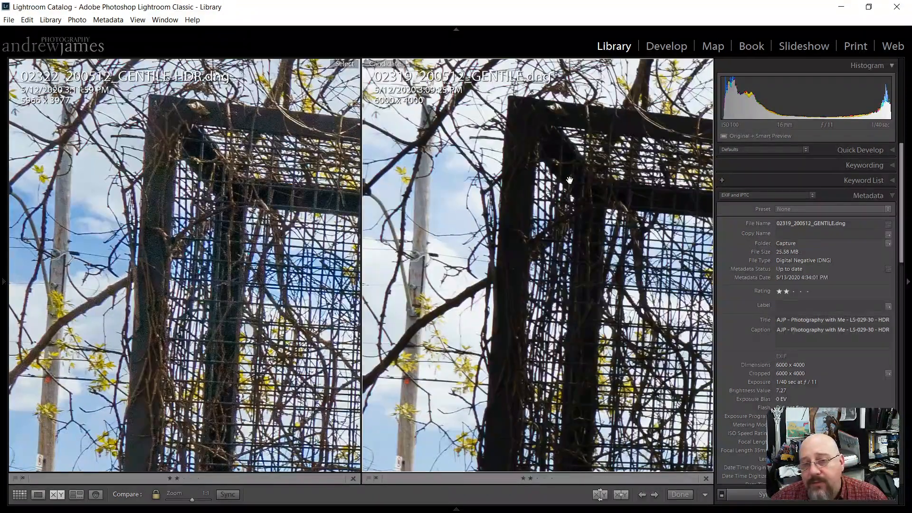
drag(649, 363, 463, 283)
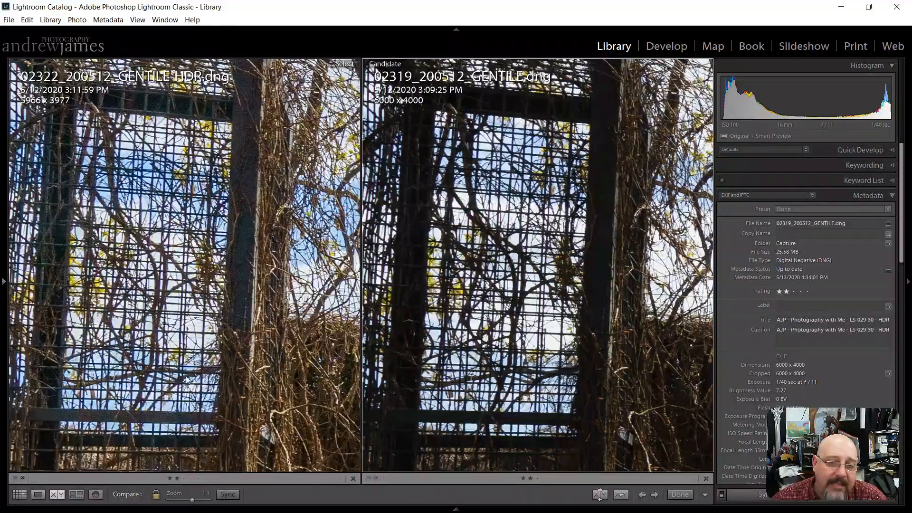
Compare the HDR image and 02319 at 1:1 over the vines, railings, round platform and foam on the water.
drag(569, 399, 367, 253)
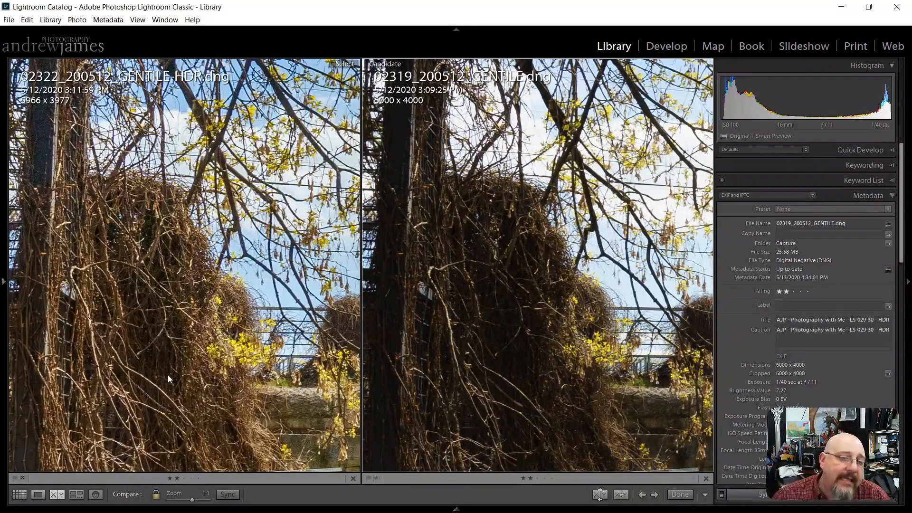
drag(489, 400, 504, 281)
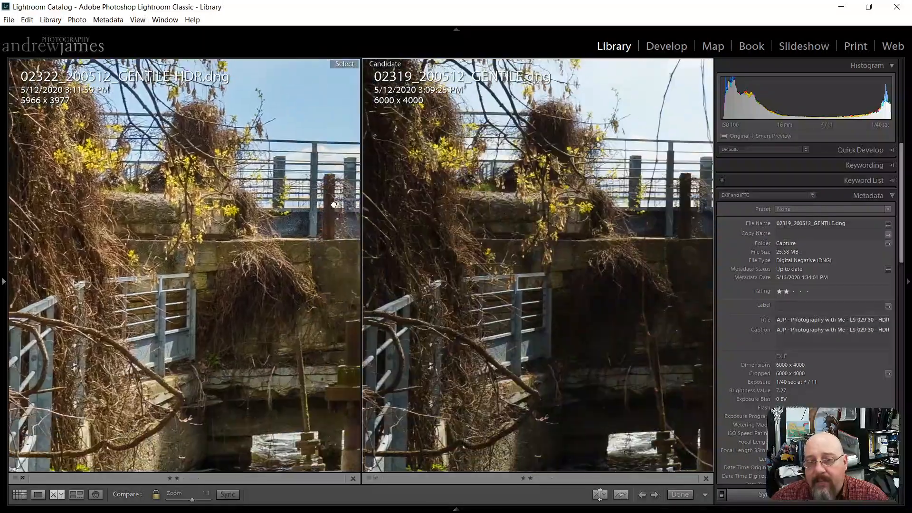
drag(605, 323, 555, 293)
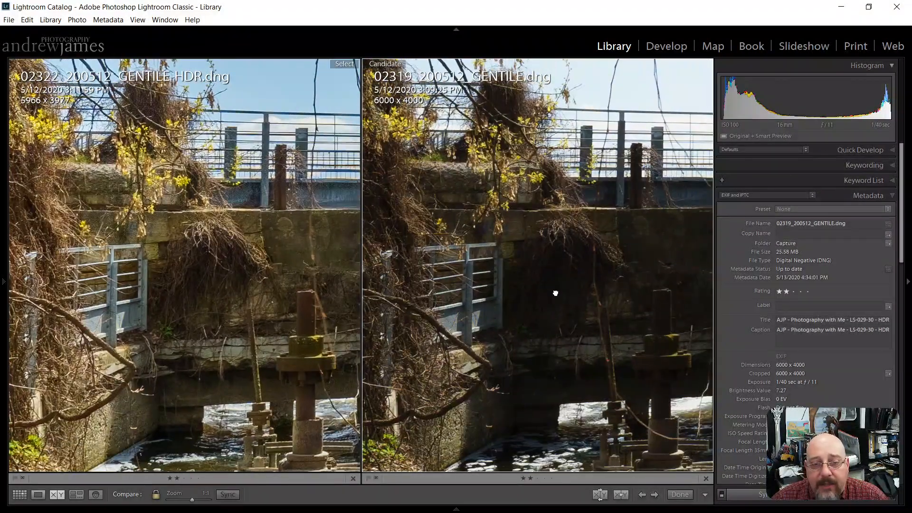
drag(636, 305, 614, 158)
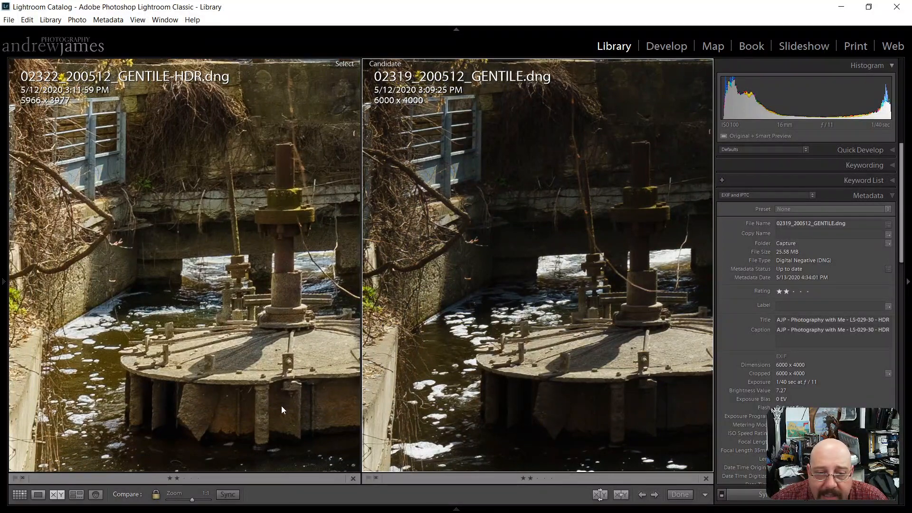
drag(250, 349, 240, 164)
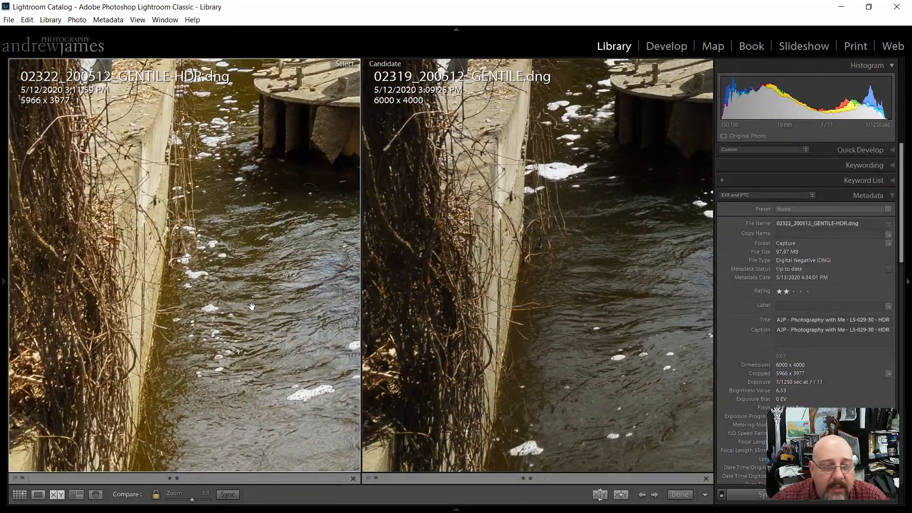
drag(486, 332, 517, 209)
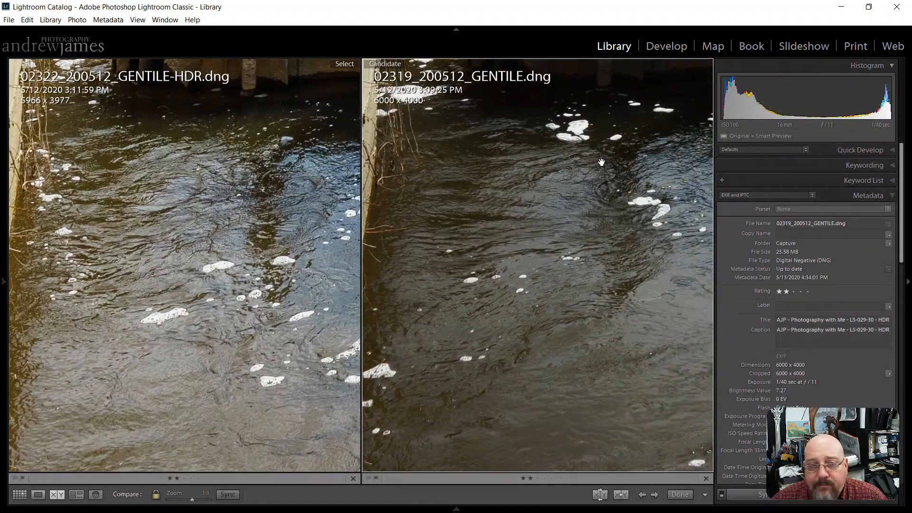
drag(602, 161, 636, 261)
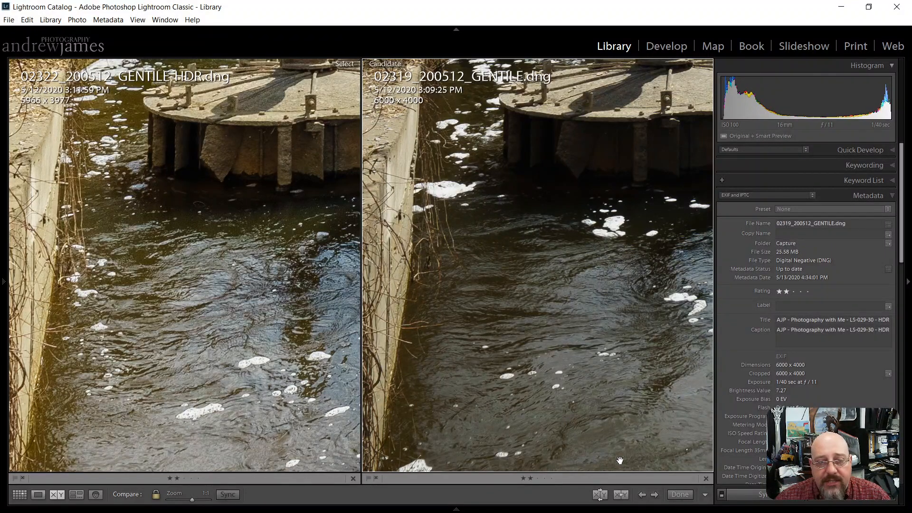
Compare the HDR image and 02319 at 1:1 along the stone wall and around the brick-framed window.
drag(620, 460, 582, 446)
drag(572, 183, 551, 415)
drag(641, 240, 590, 252)
drag(654, 255, 559, 290)
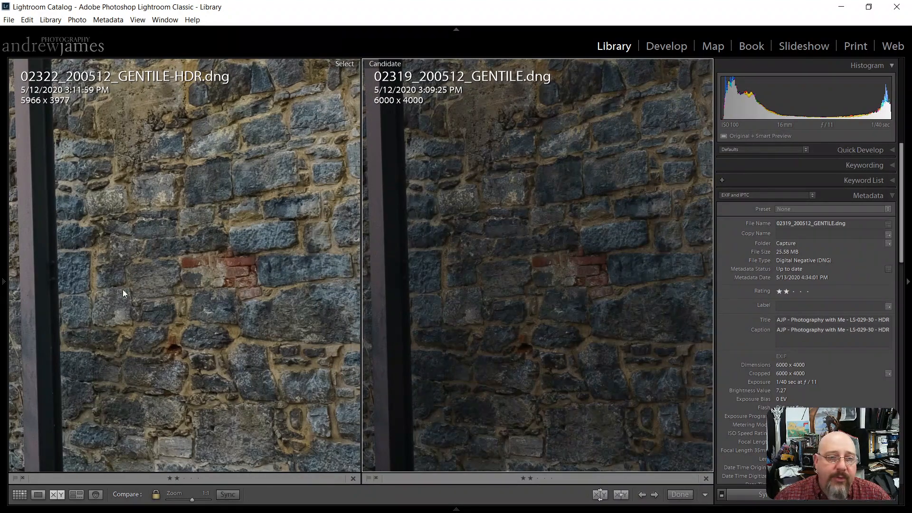
drag(591, 230, 501, 426)
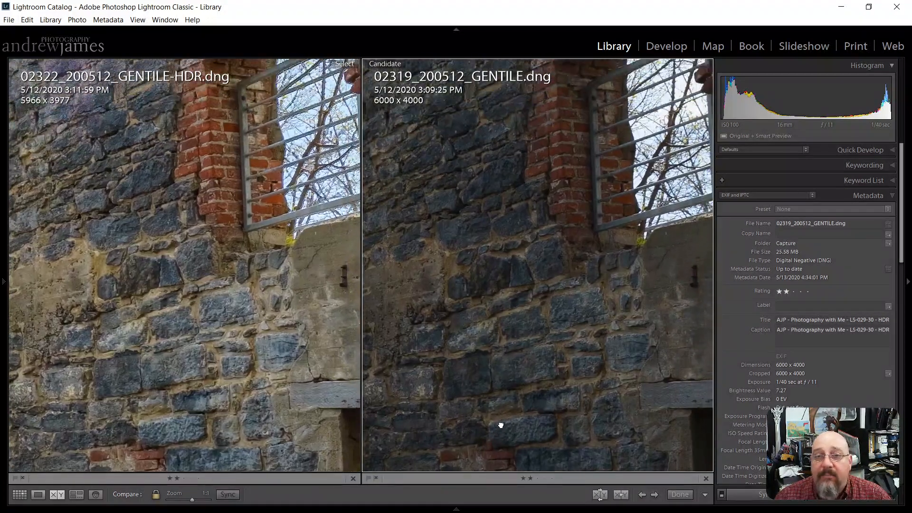
drag(515, 273, 517, 422)
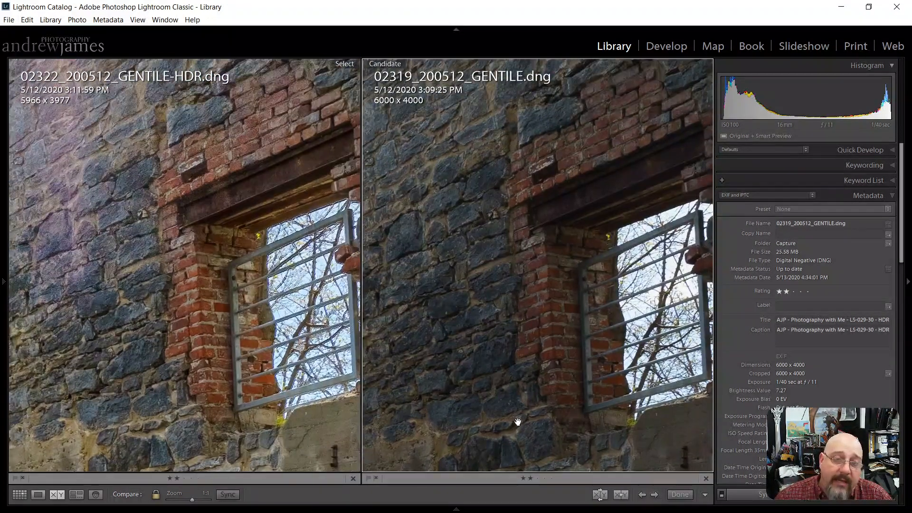
drag(521, 216, 586, 379)
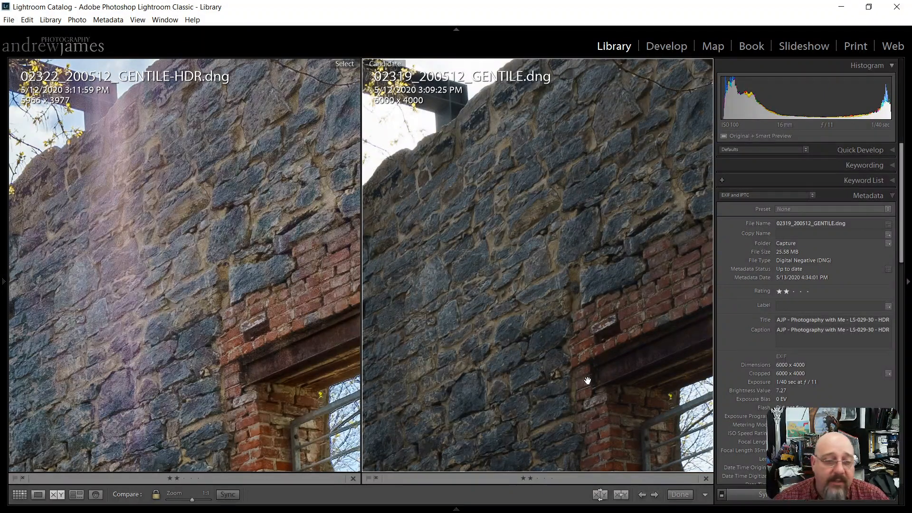
View the HDR image alone at 1:1 and examine the stone wall around the flare and the broken opening.
click(40, 496)
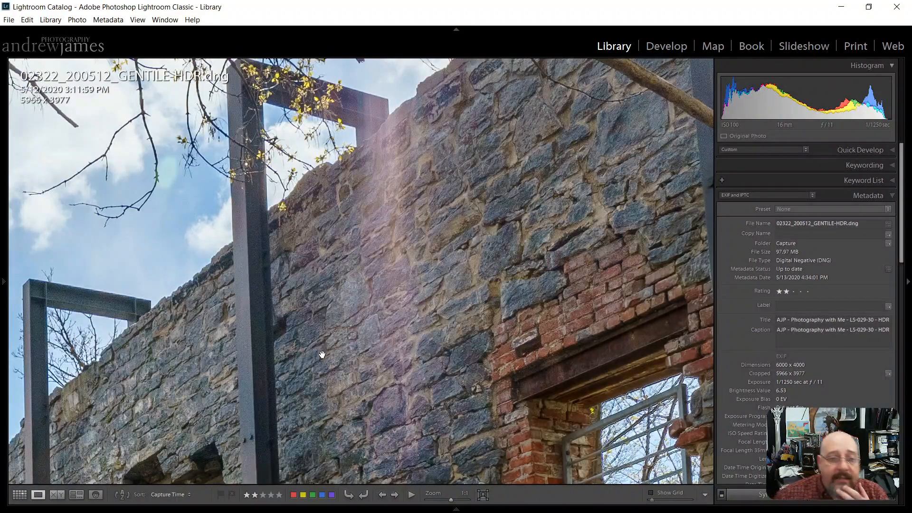
mouse_move(423, 342)
mouse_down()
mouse_move(497, 244)
mouse_move(520, 176)
mouse_up()
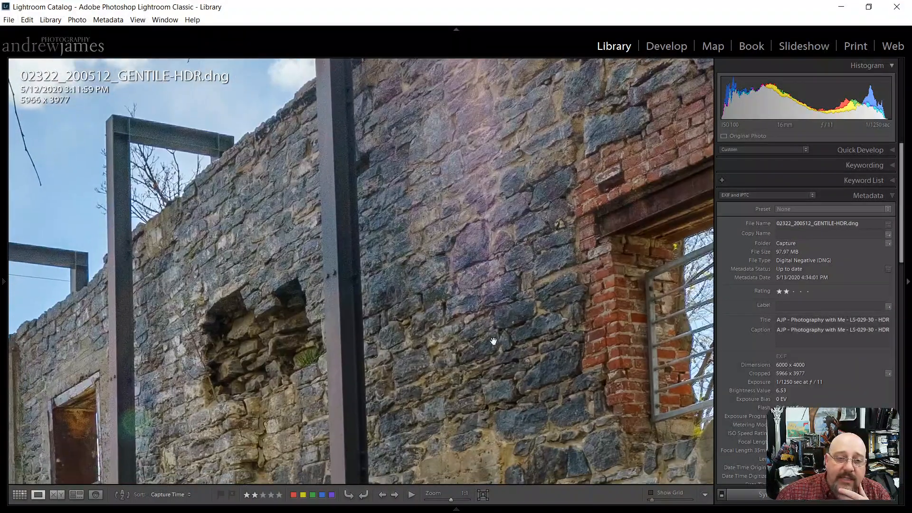
drag(501, 425, 513, 241)
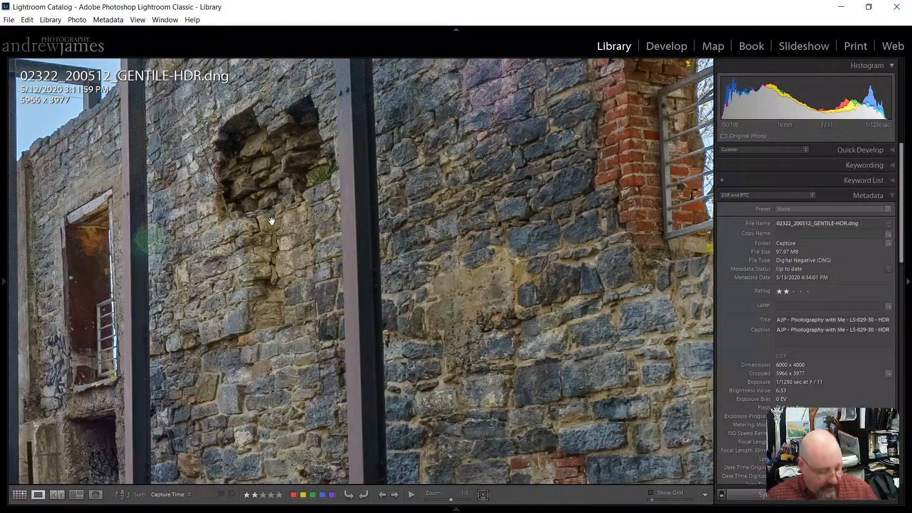
Filter the grid to photos rated two stars or higher and start an HDR merge of the five exposures 02319 through 02324.
key(g)
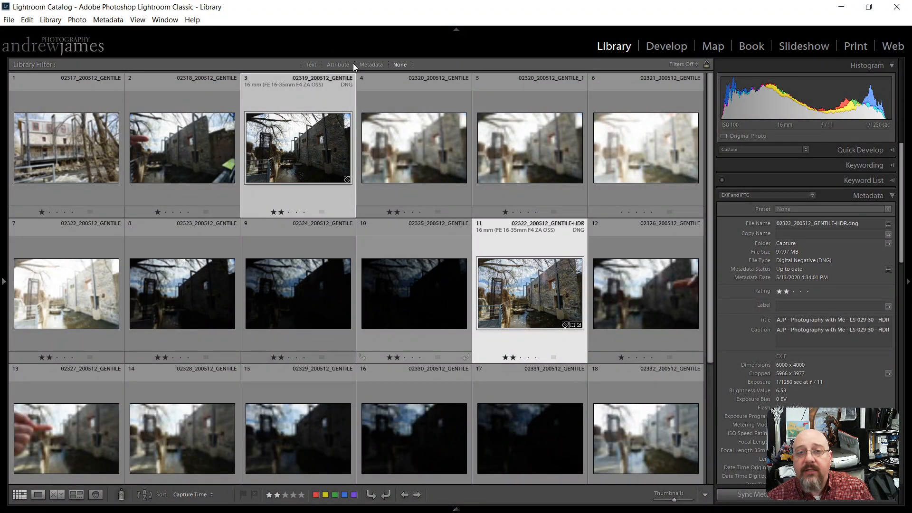
click(336, 64)
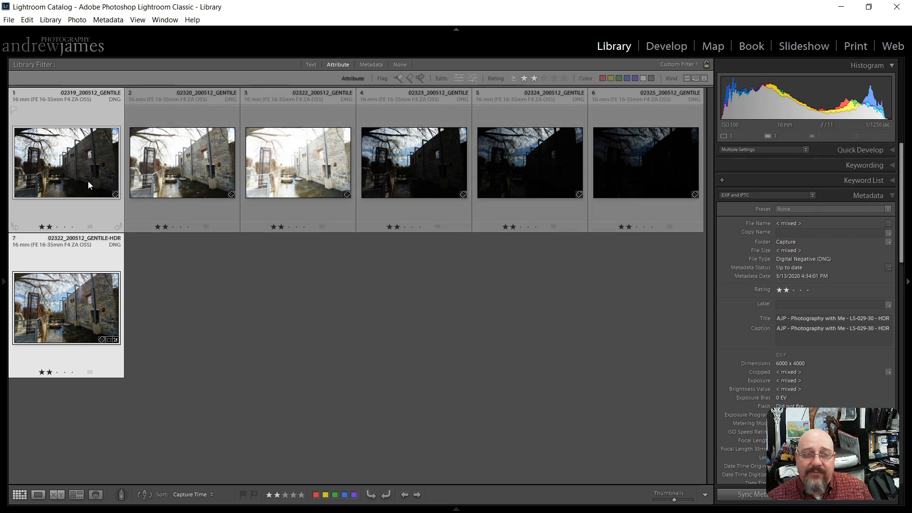
click(556, 180)
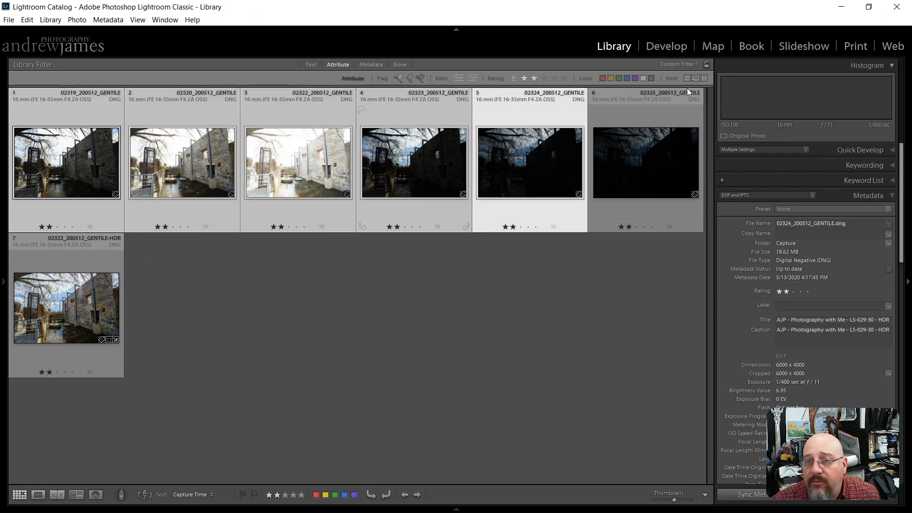
ctrl+click(641, 169)
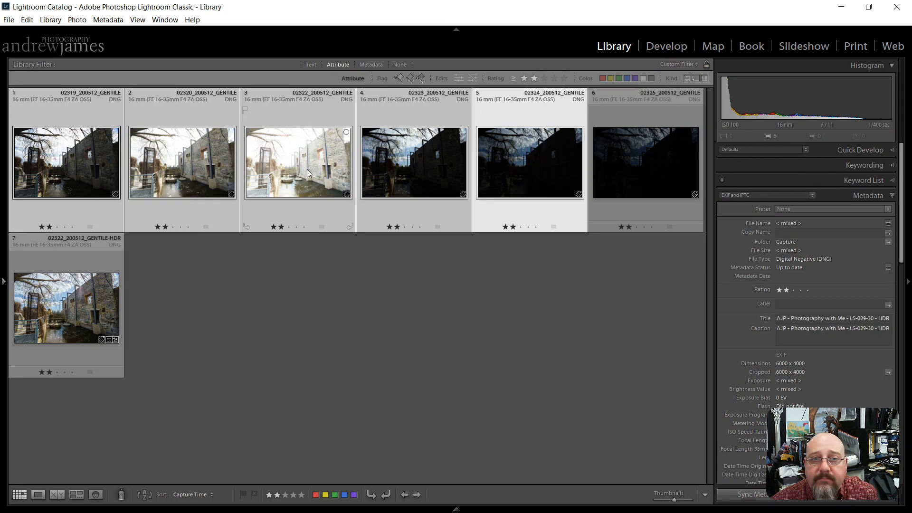
click(99, 174)
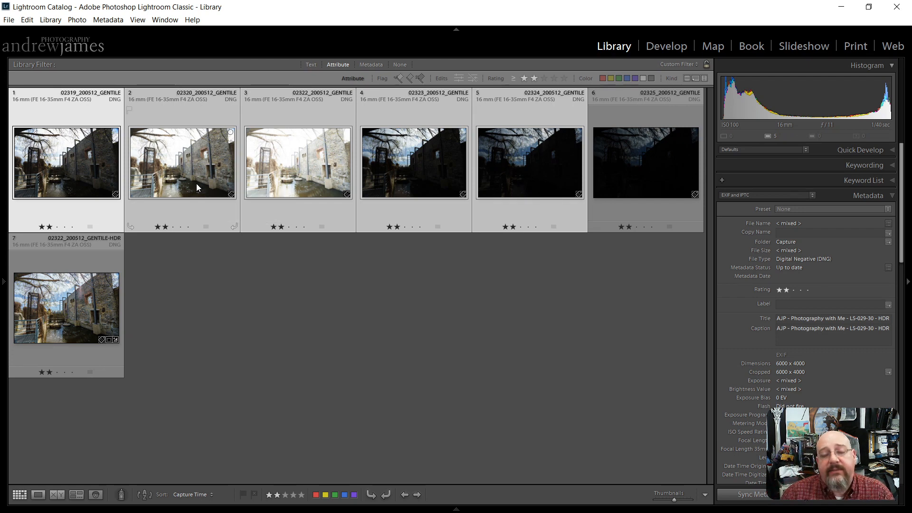
key(ctrl+h)
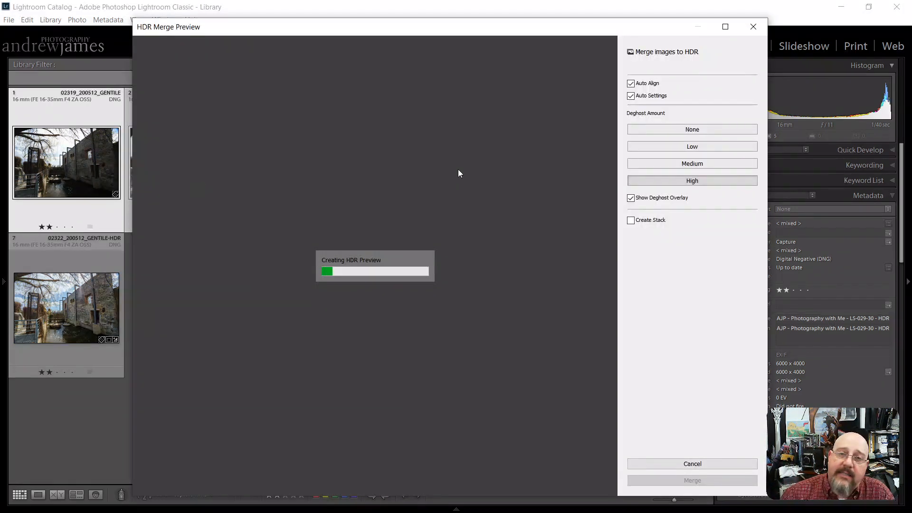
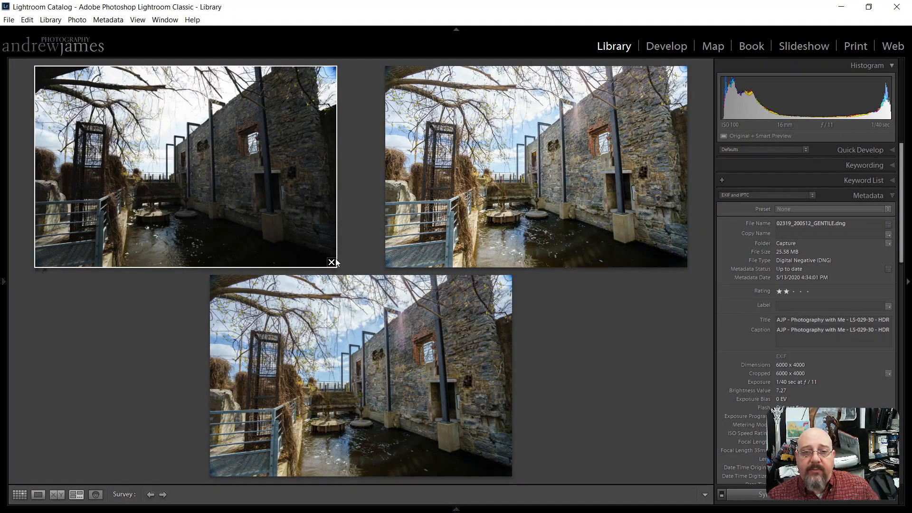
Remove the single exposure 02319 from the survey and compare the 02319 and 02322 HDR images at 1:1.
click(331, 263)
click(294, 248)
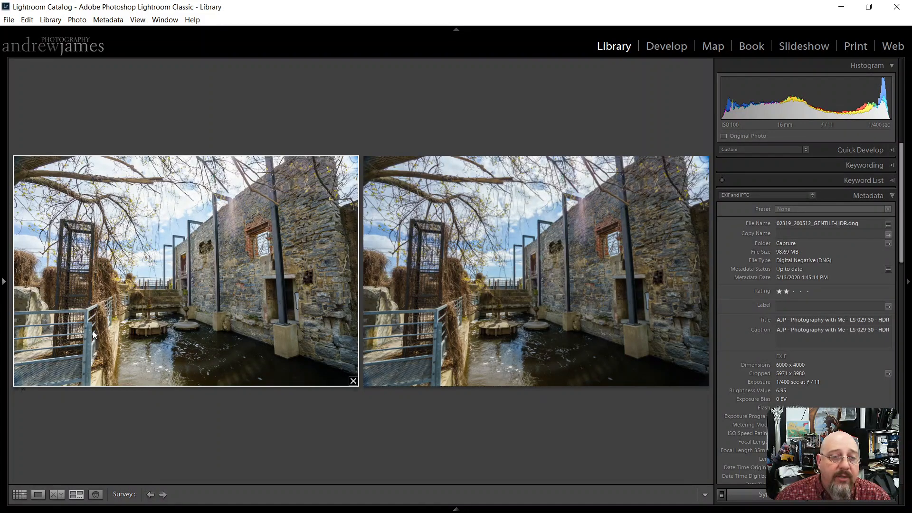
click(57, 494)
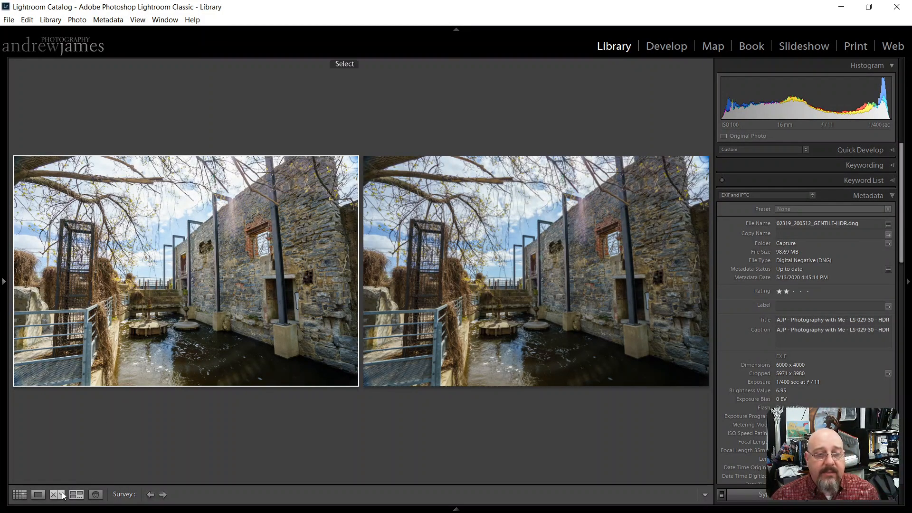
click(293, 389)
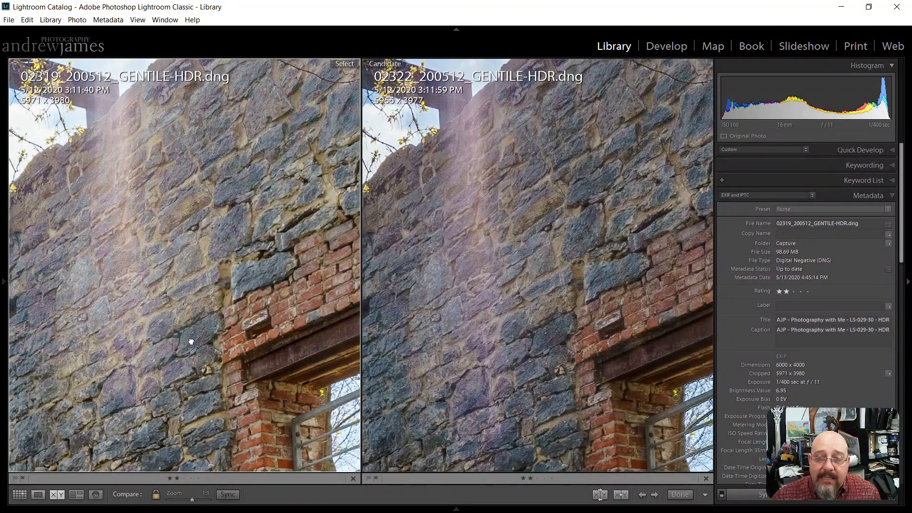
Compare the two HDR images on the flared stone wall and dark steel post, enlarging the view to 2:1.
drag(191, 341, 240, 264)
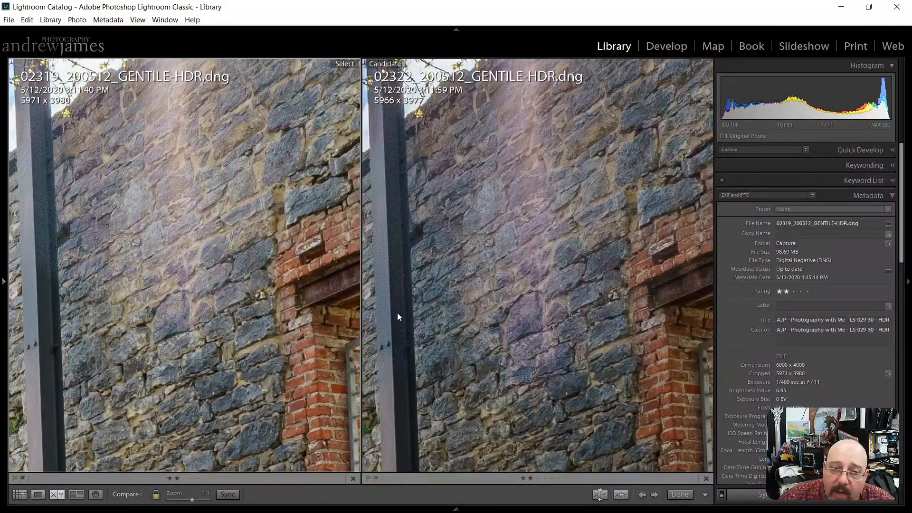
drag(397, 312, 434, 289)
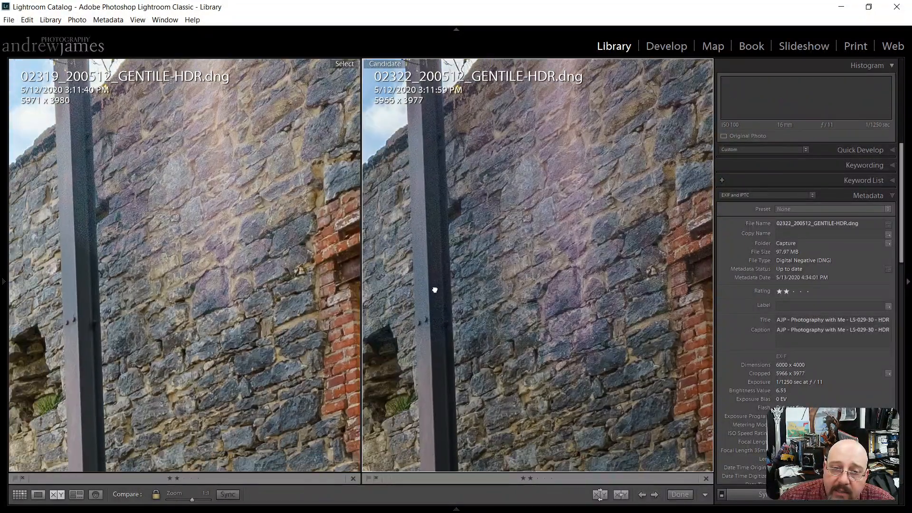
mouse_move(3, 168)
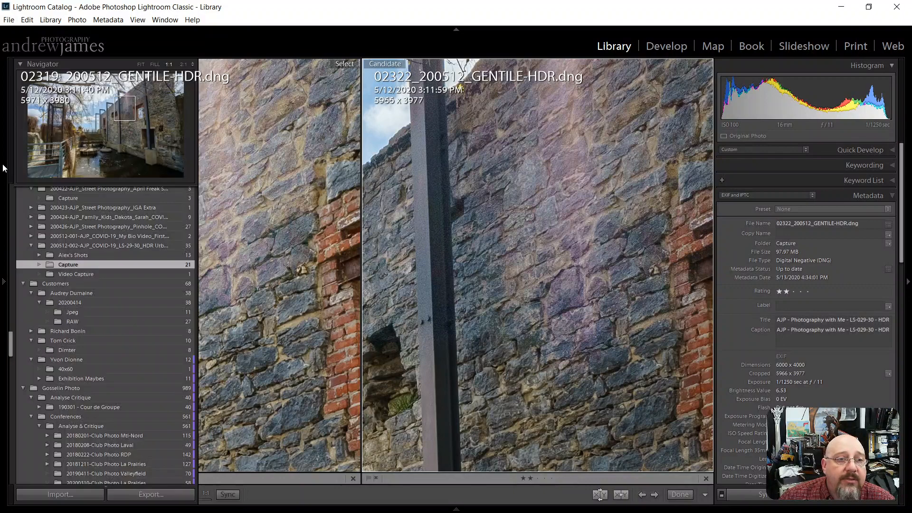
click(183, 65)
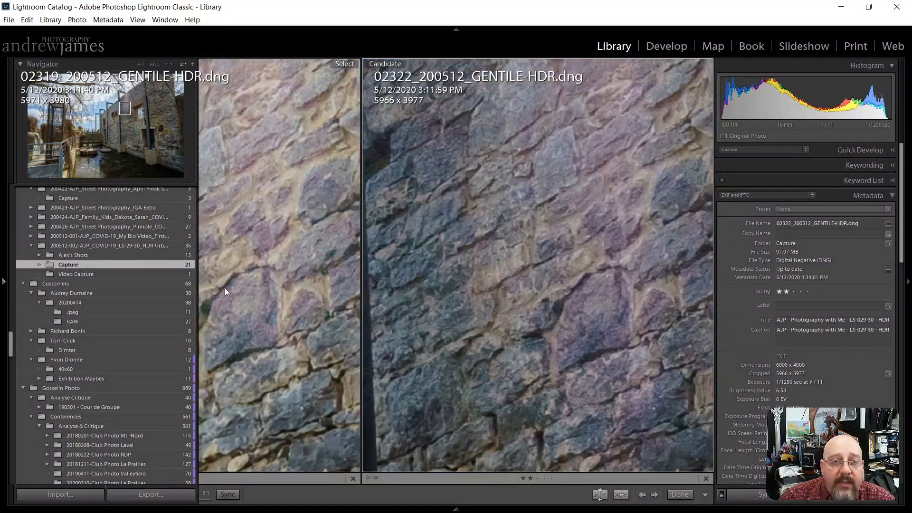
drag(89, 386, 295, 291)
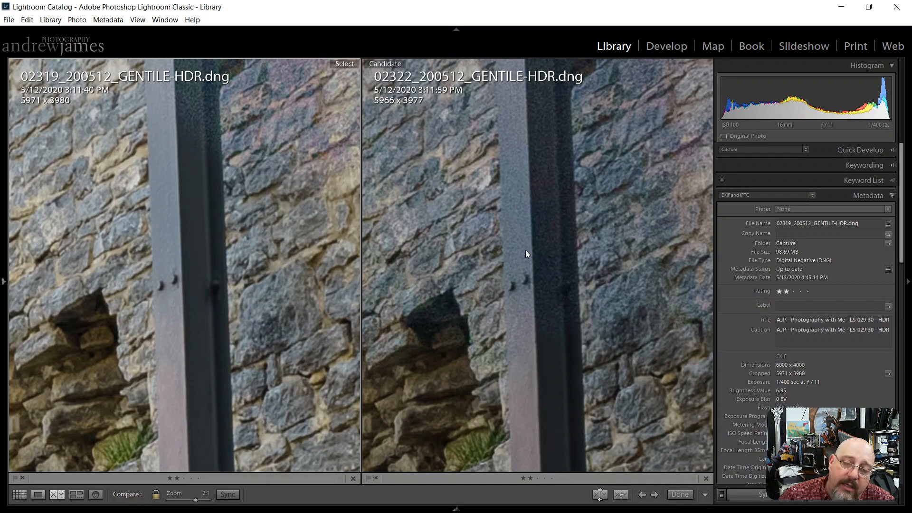
drag(527, 320, 594, 301)
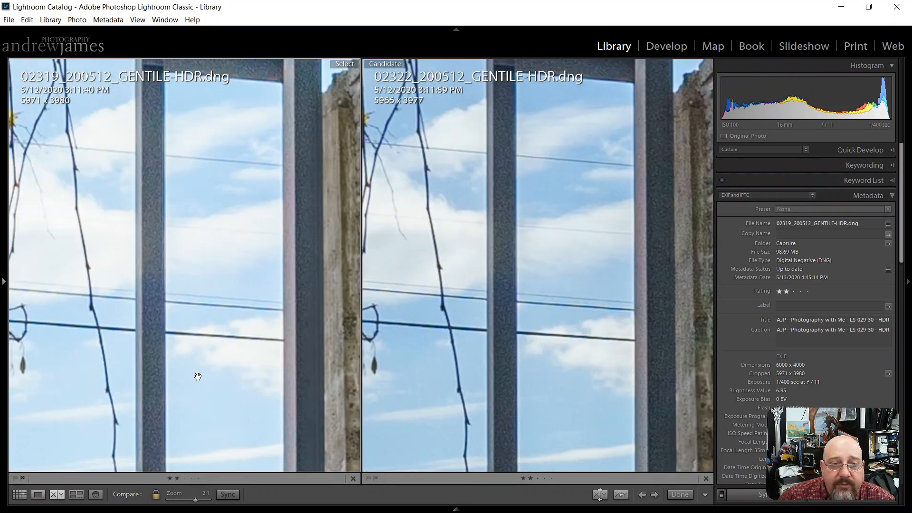
Compare the two HDR images at 2:1 along the posts against the sky, the railings, hanging vines and metal gate.
drag(192, 377, 278, 353)
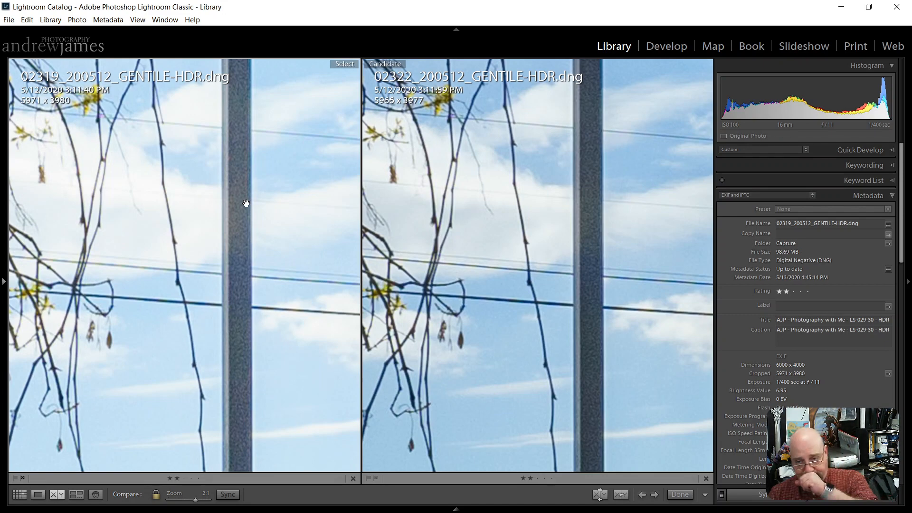
drag(242, 293, 262, 13)
drag(249, 442, 267, 271)
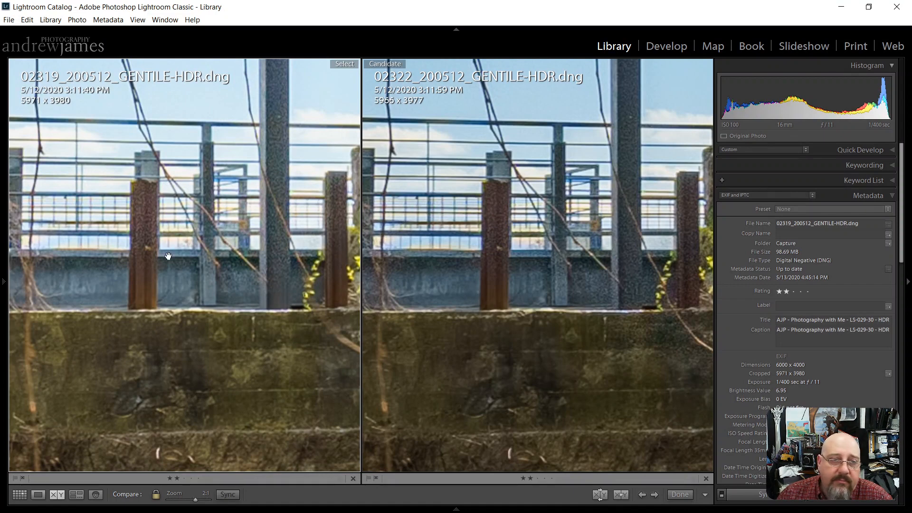
drag(133, 340, 460, 374)
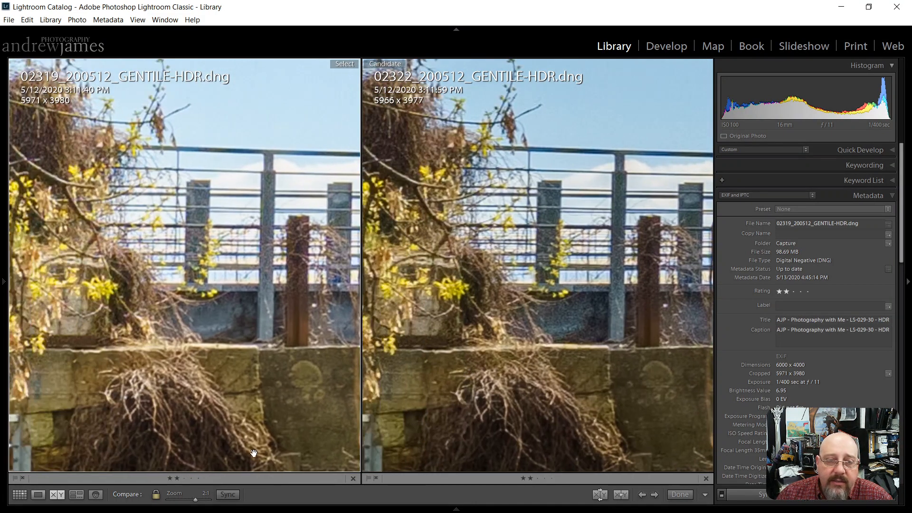
drag(255, 449, 283, 265)
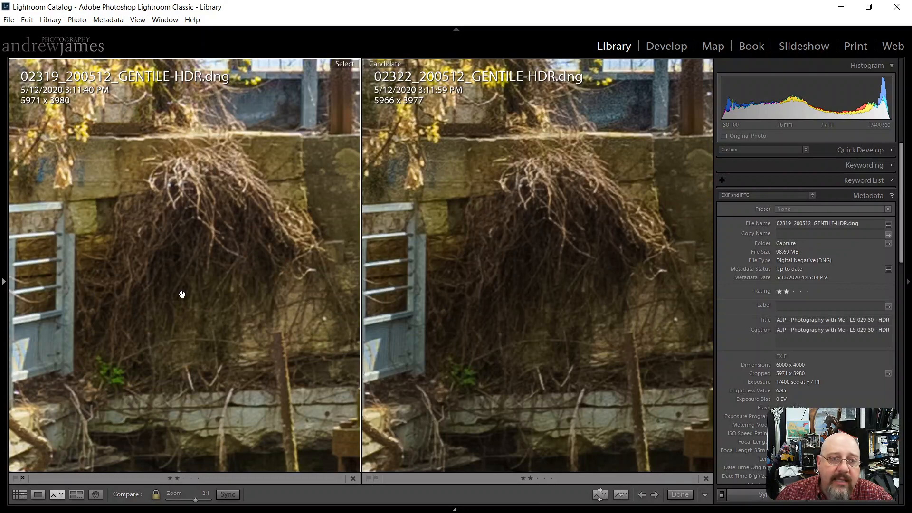
drag(181, 293, 324, 284)
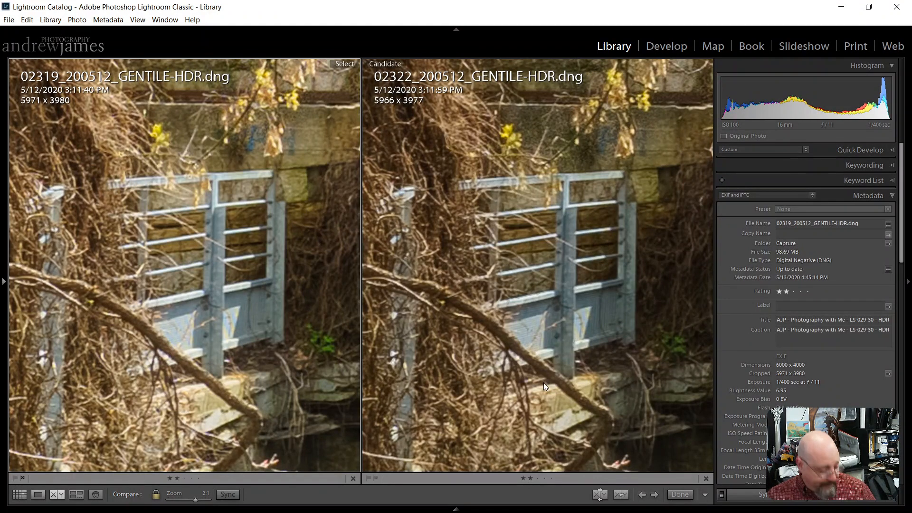
Leave the comparison and develop the 02319 HDR image with Highlights −100, Shadows +62 and Blacks −37.
click(275, 393)
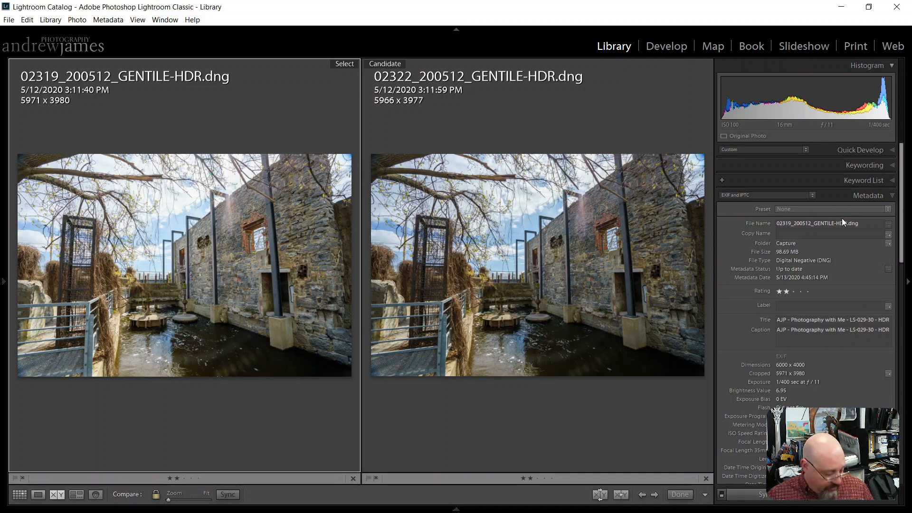
key(e)
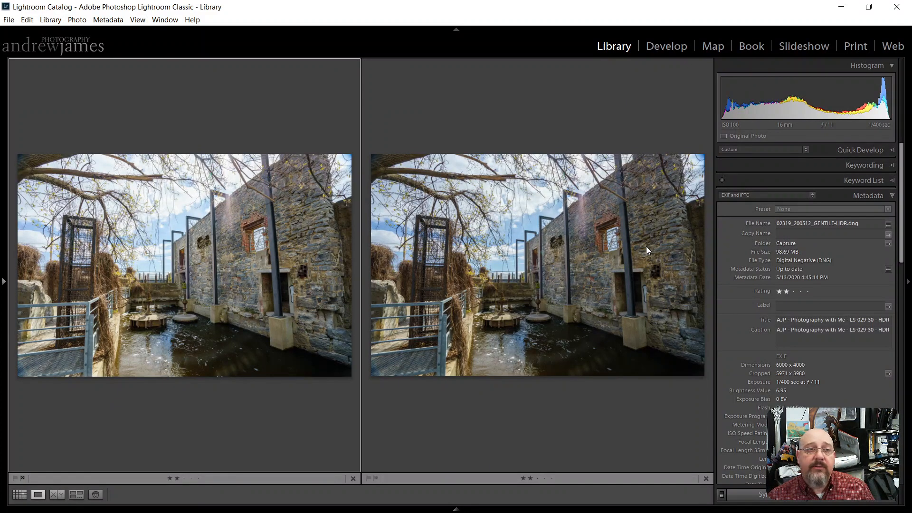
key(d)
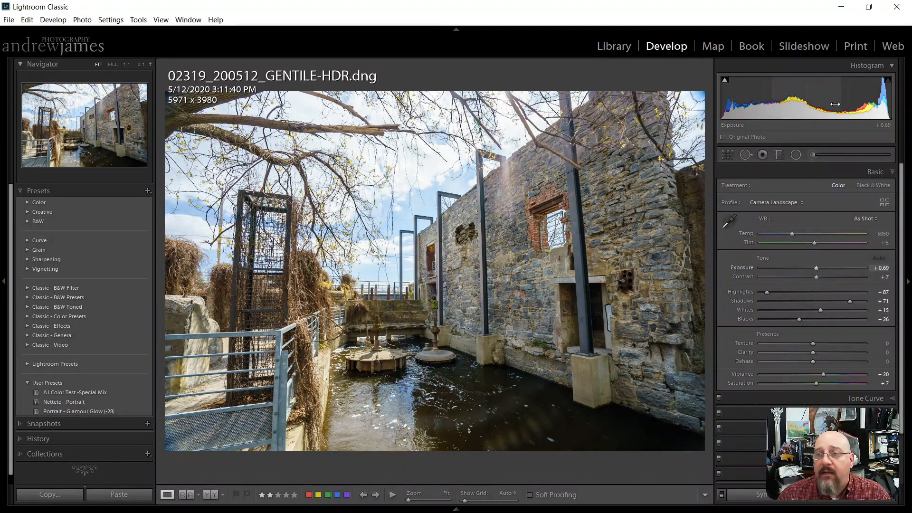
drag(853, 104, 829, 105)
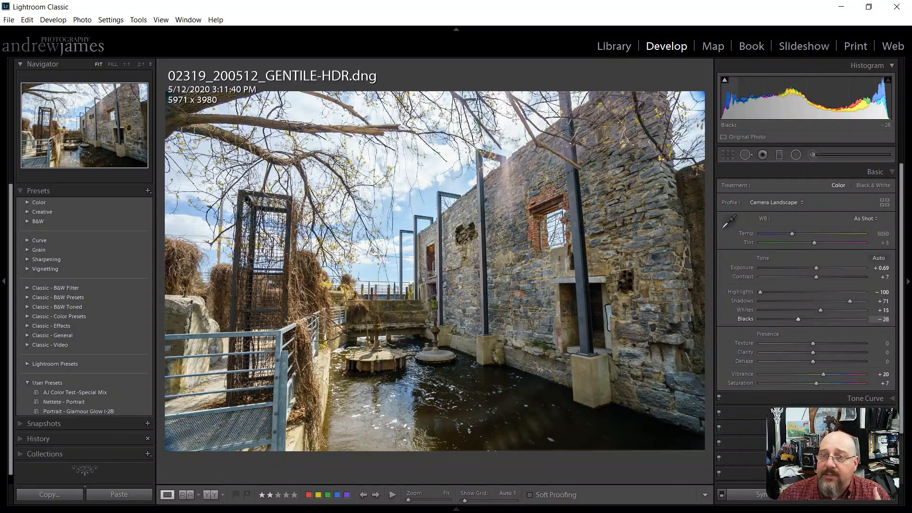
mouse_move(738, 110)
mouse_down()
mouse_move(725, 105)
mouse_move(759, 105)
mouse_move(750, 104)
mouse_up()
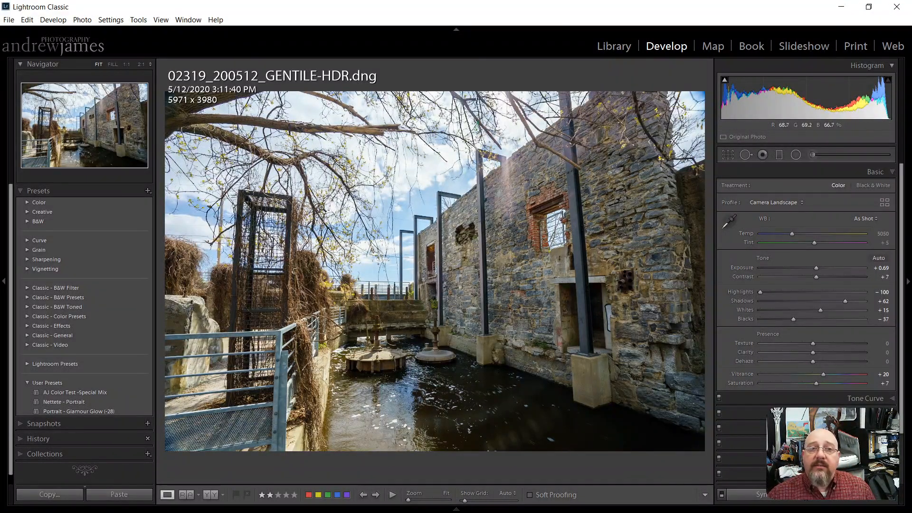
Give the 02319 HDR image the copy name "5 shot Lr Merge 2x + / 2x - / 1x 0" in its metadata.
key(e)
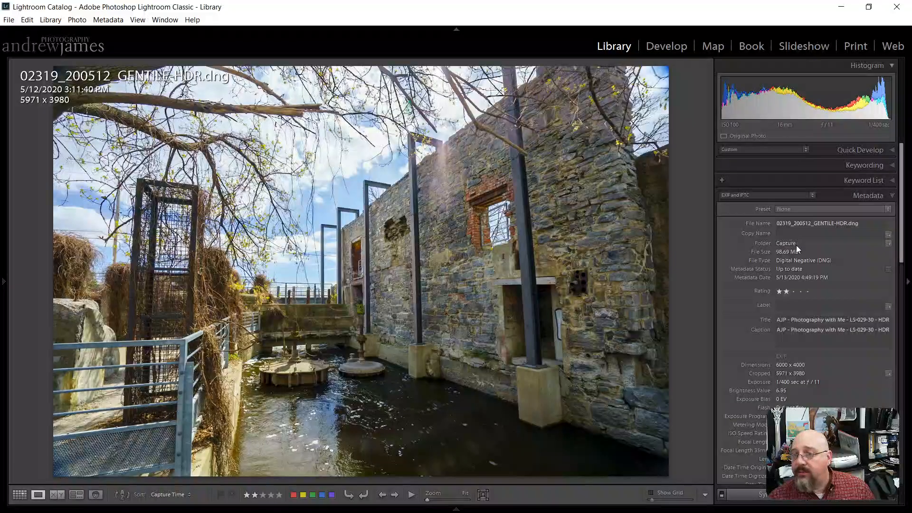
click(801, 234)
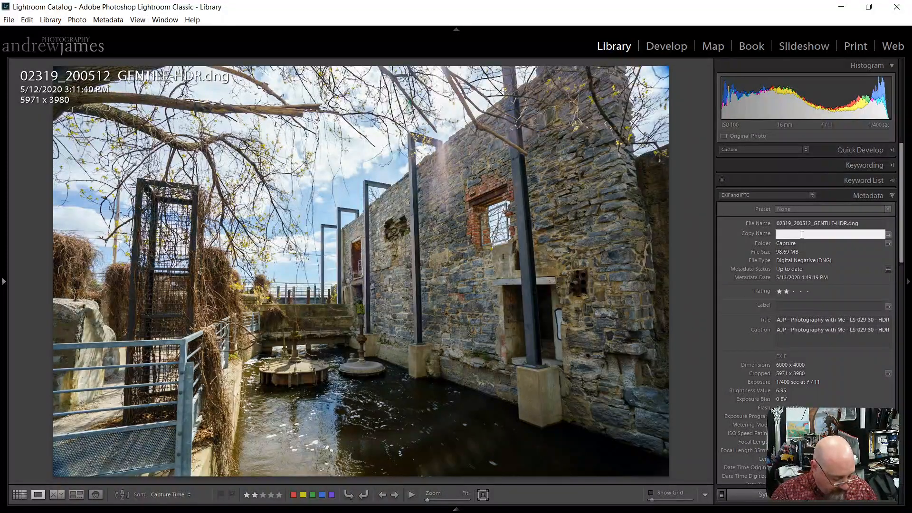
text(%)
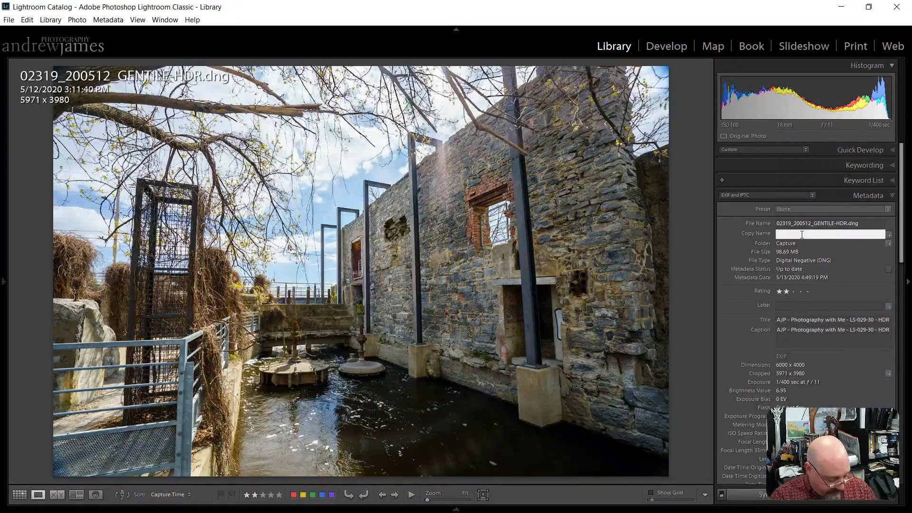
text(shot)
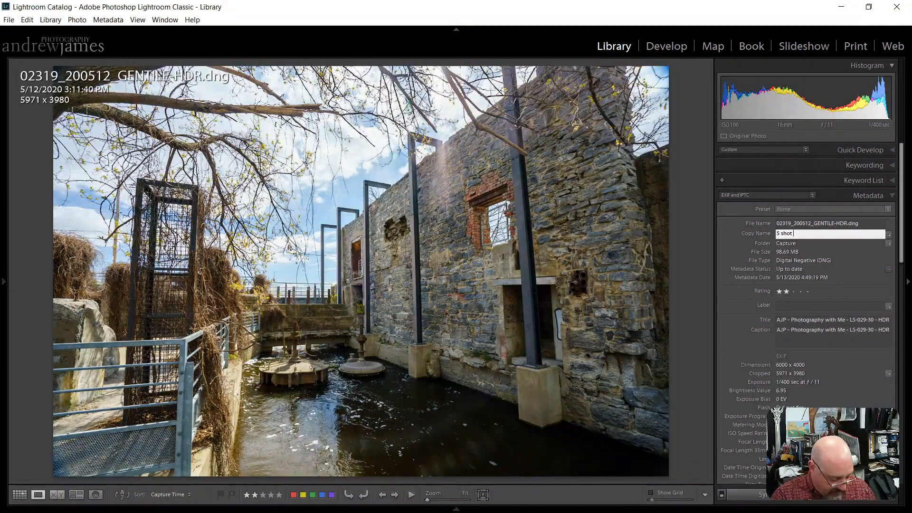
text( Lr Merge )
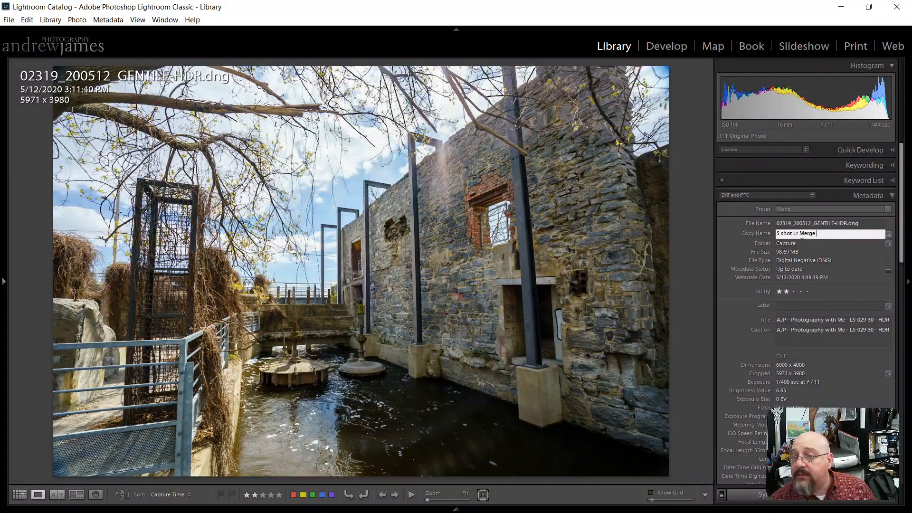
text(2x)
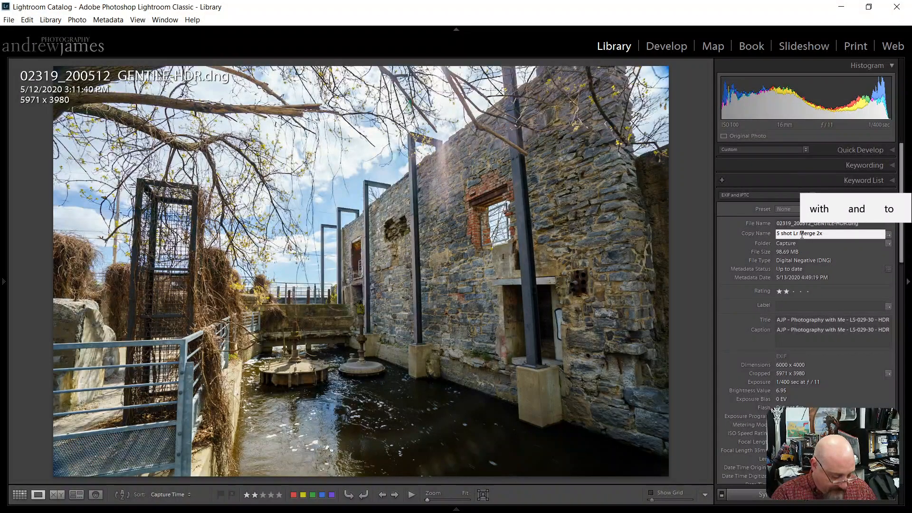
text( + )
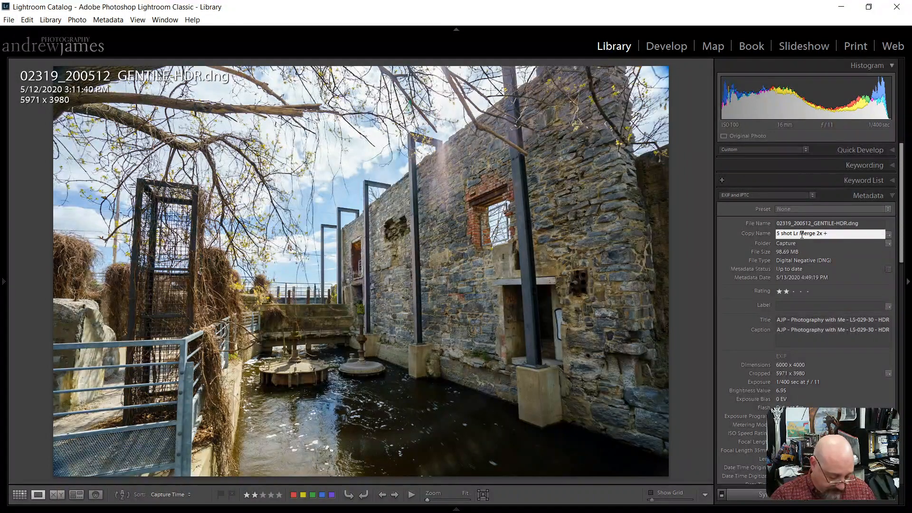
text(/)
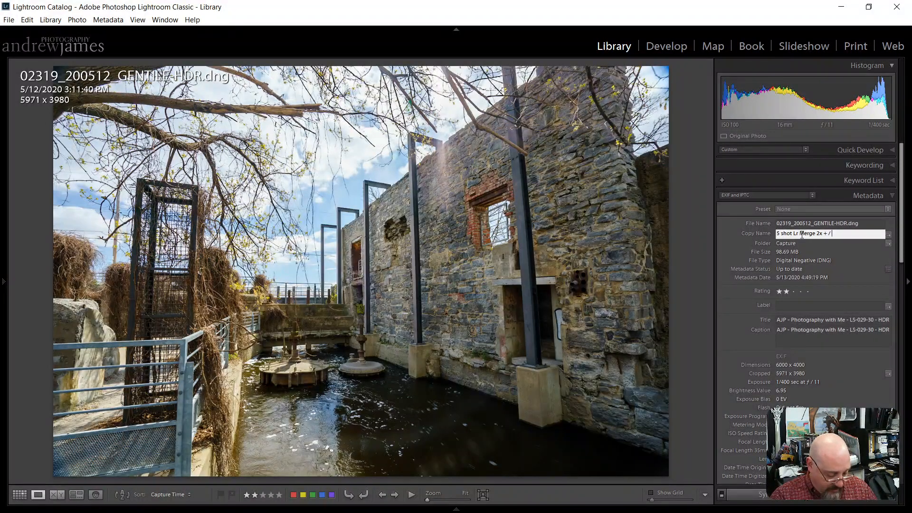
text( 2)
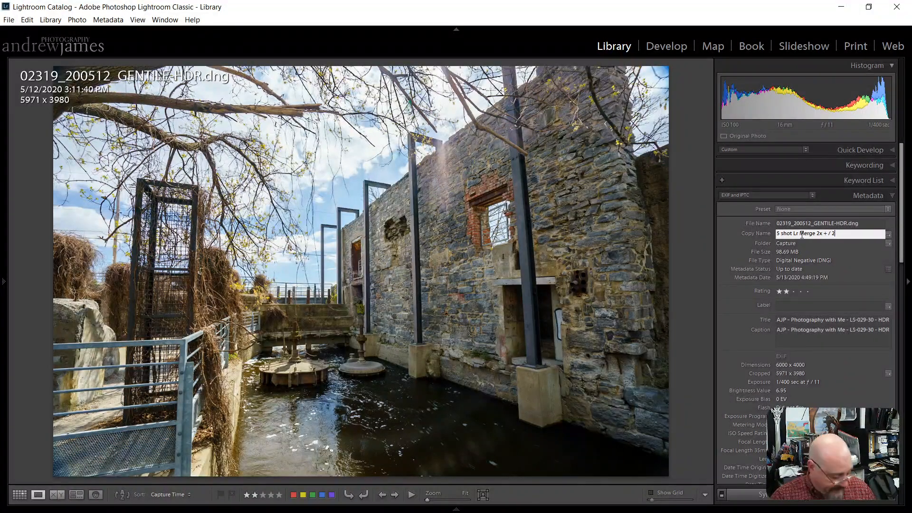
text(x -)
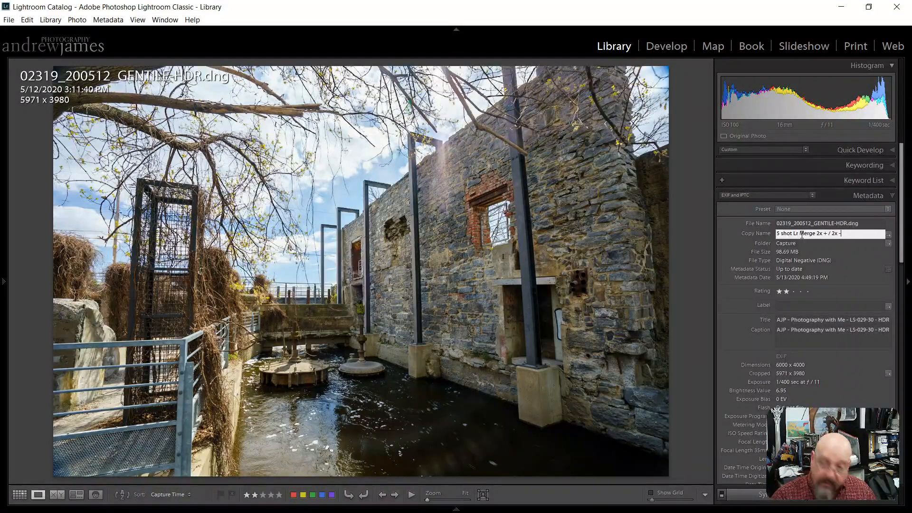
text( / 1)
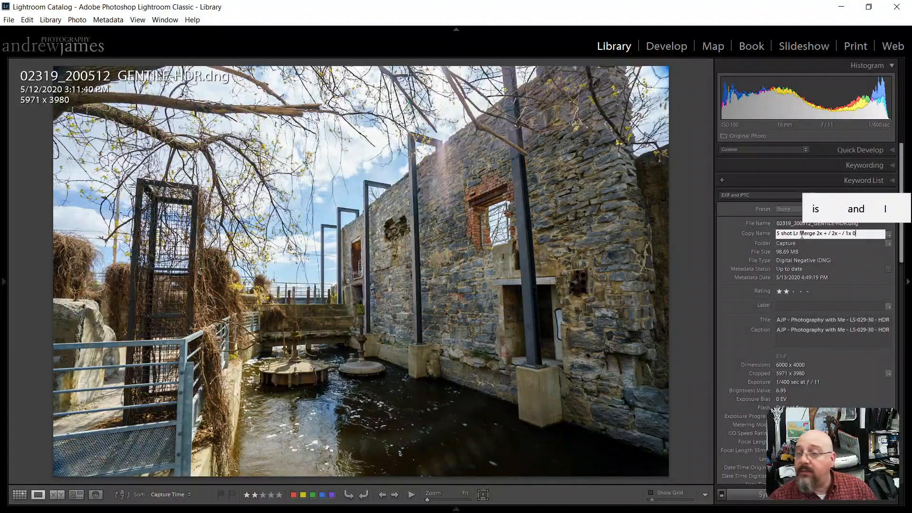
text(x 0)
key(Return)
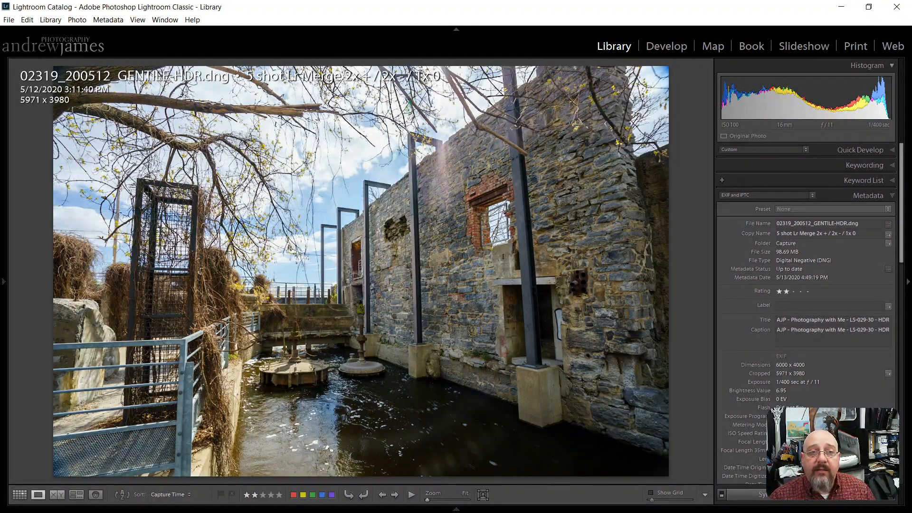
Copy the copy name of the 02319 HDR image into the same metadata field of the 02322 HDR image.
key(Right)
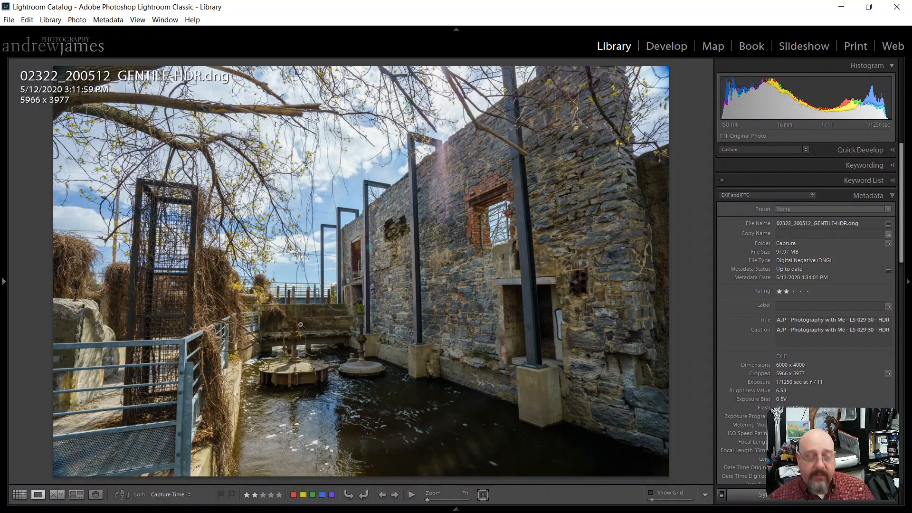
key(Left)
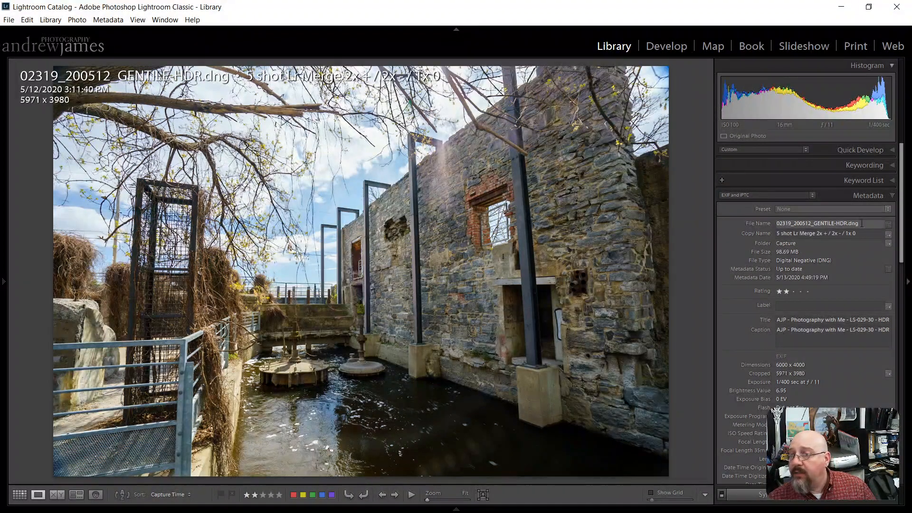
click(867, 233)
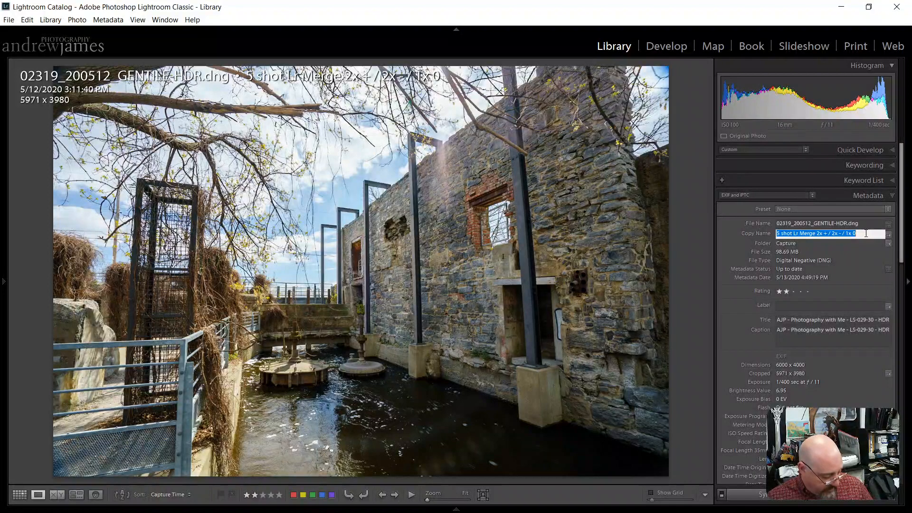
click(759, 296)
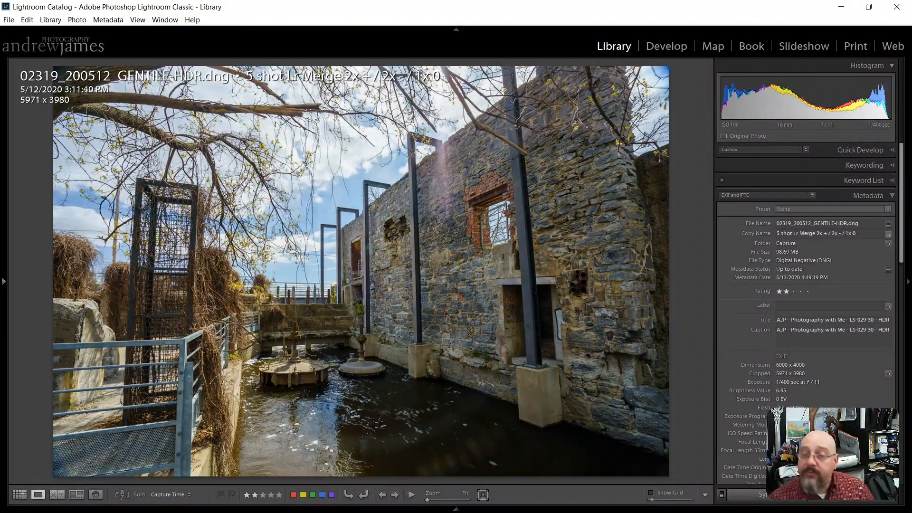
key(Right)
click(783, 233)
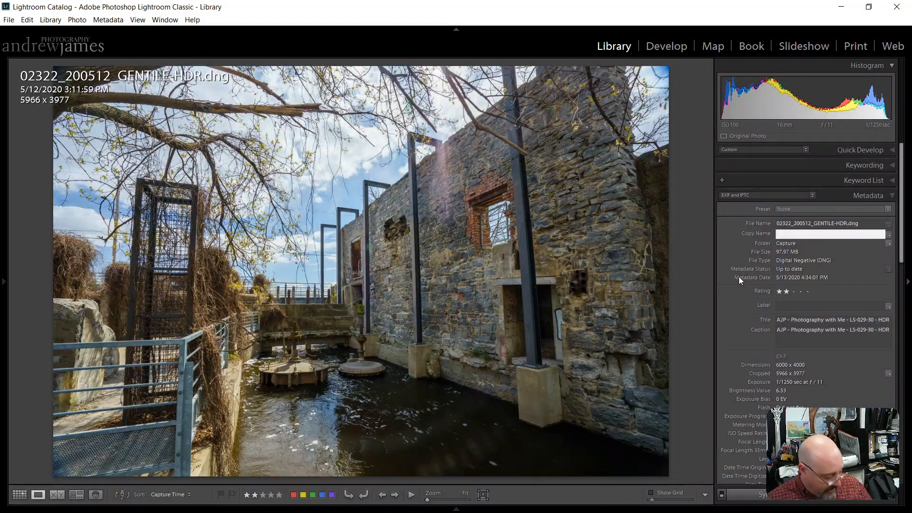
key(ctrl+v)
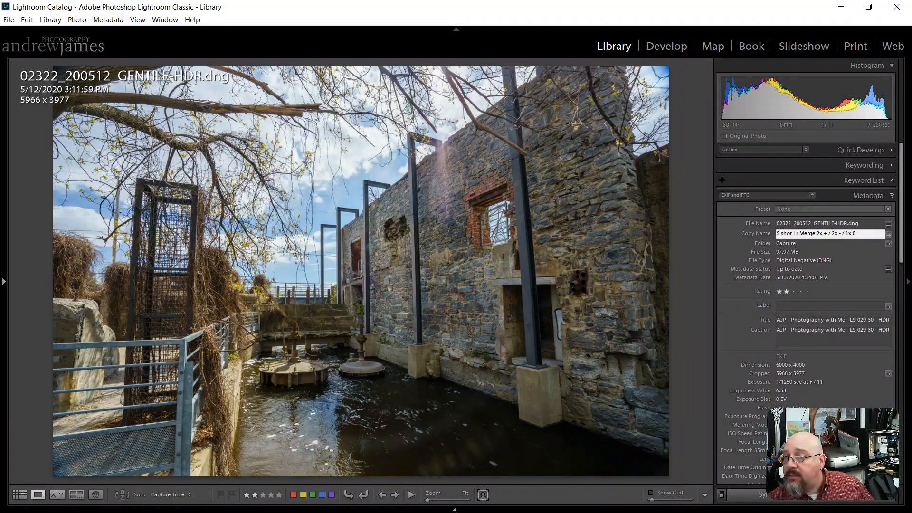
Edit the 02322 HDR image's copy name to read "6 shot Lr Merge 2x + / 3x - / 1x 0".
drag(780, 234, 775, 235)
text(6)
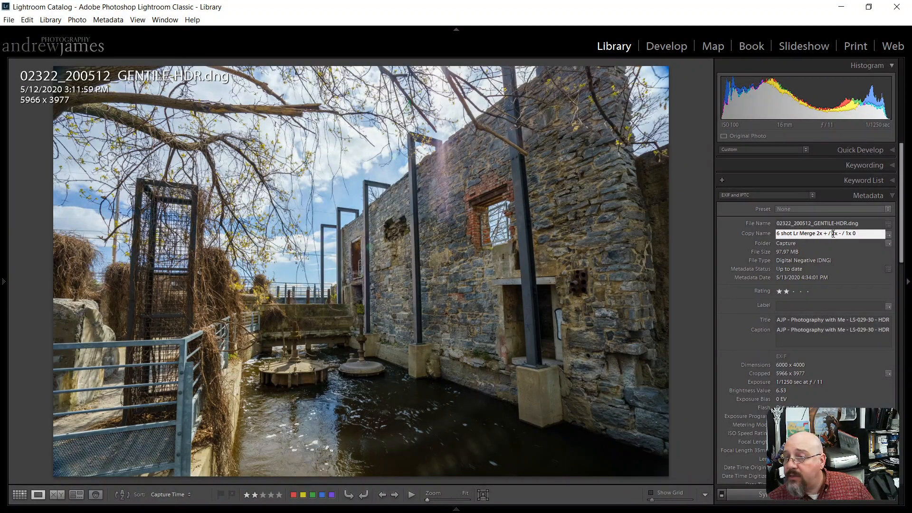
drag(834, 233, 831, 234)
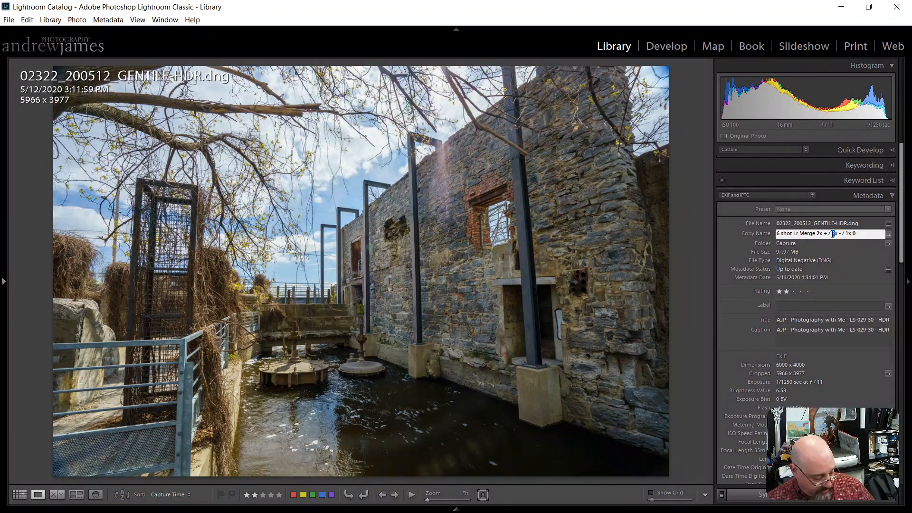
text(3)
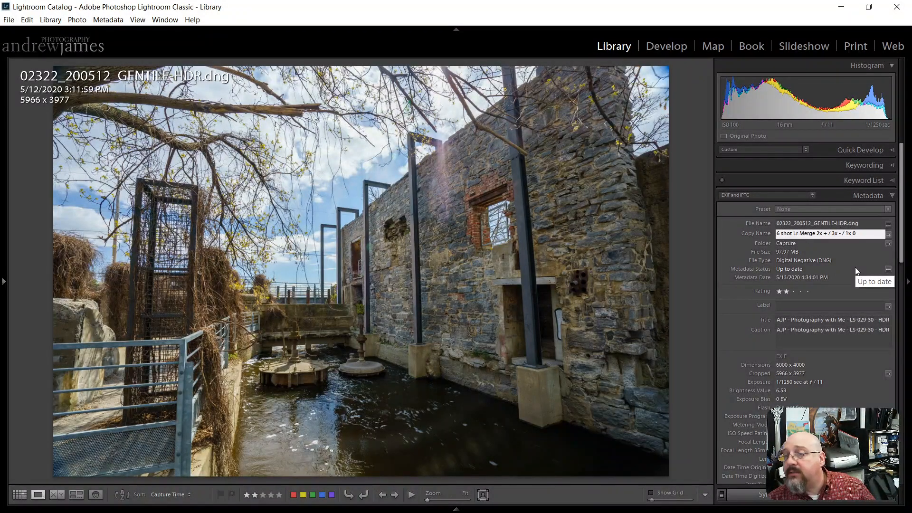
key(Return)
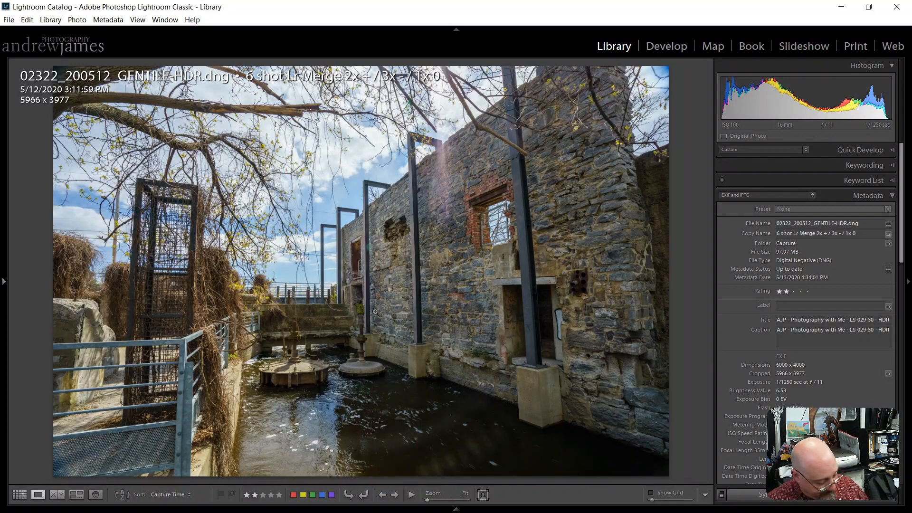
Select the six original exposures 02319, 02320 and 02322 to 02325 in the grid and export them to HDR Efex Pro 2.
key(g)
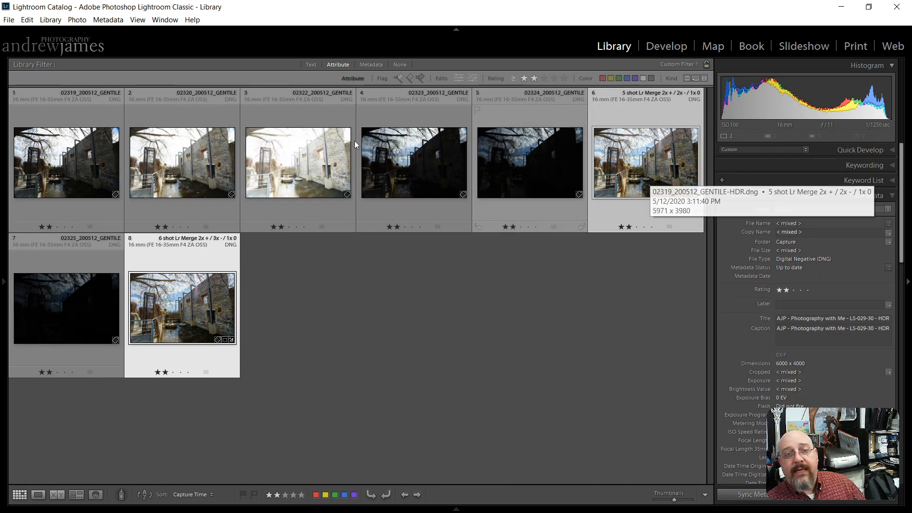
click(68, 153)
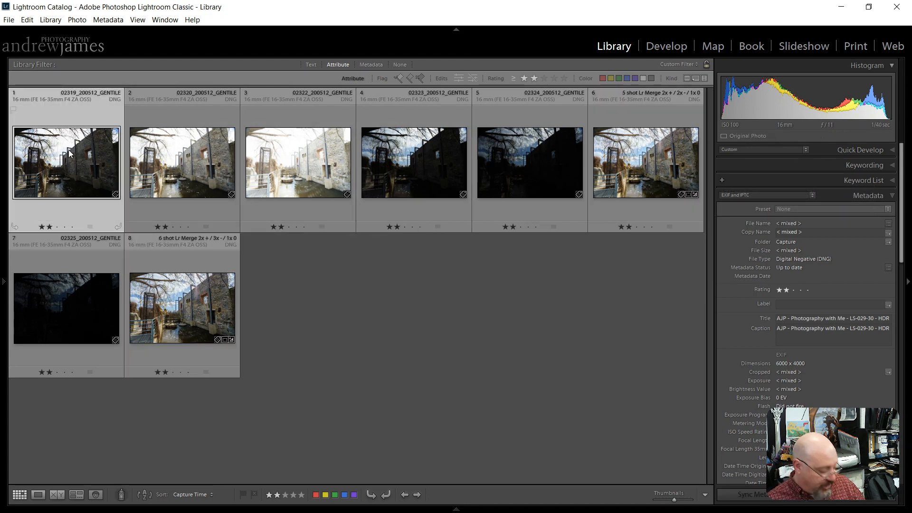
shift+click(543, 172)
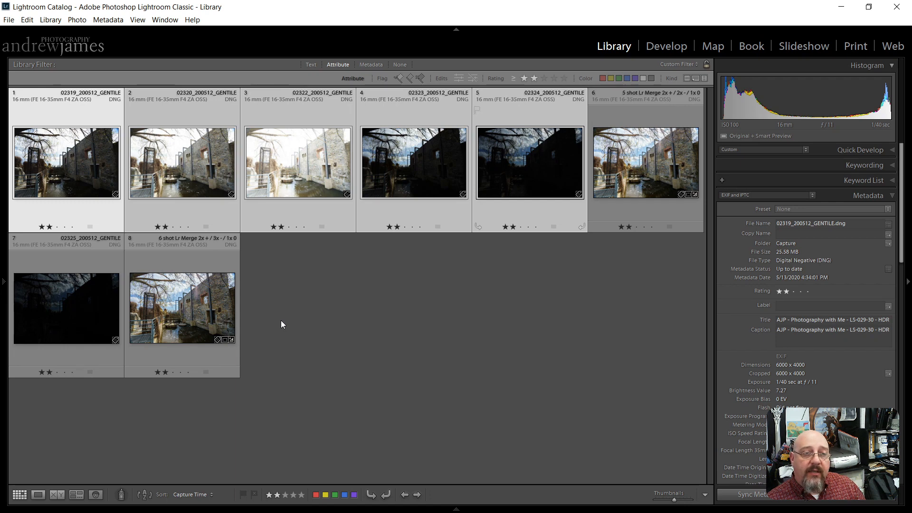
ctrl+click(113, 313)
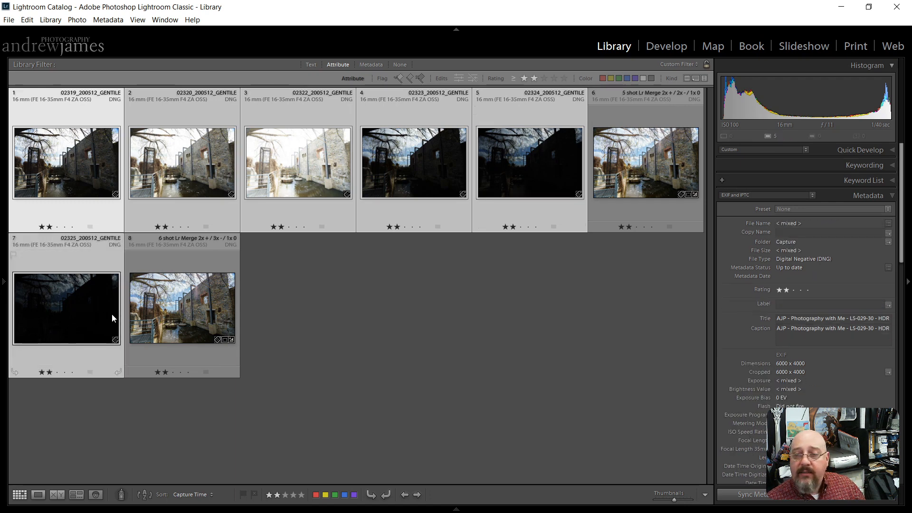
right_click(78, 315)
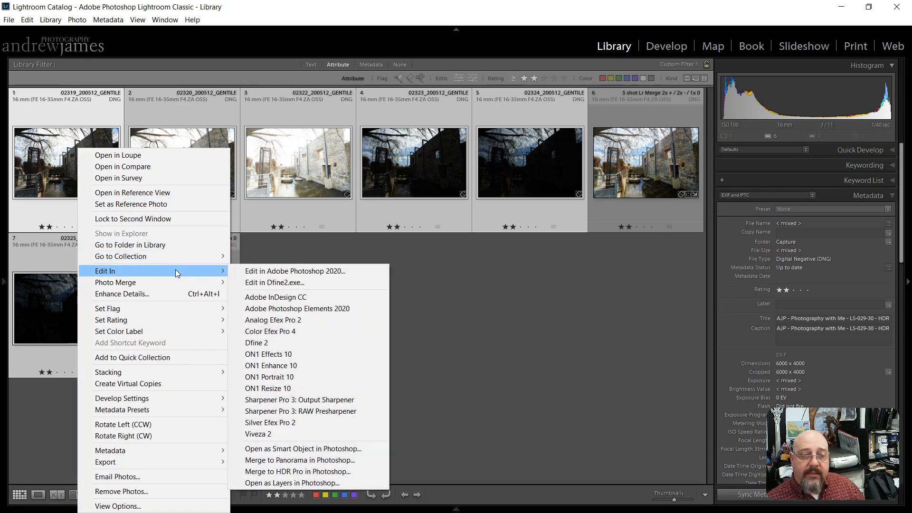
mouse_move(167, 461)
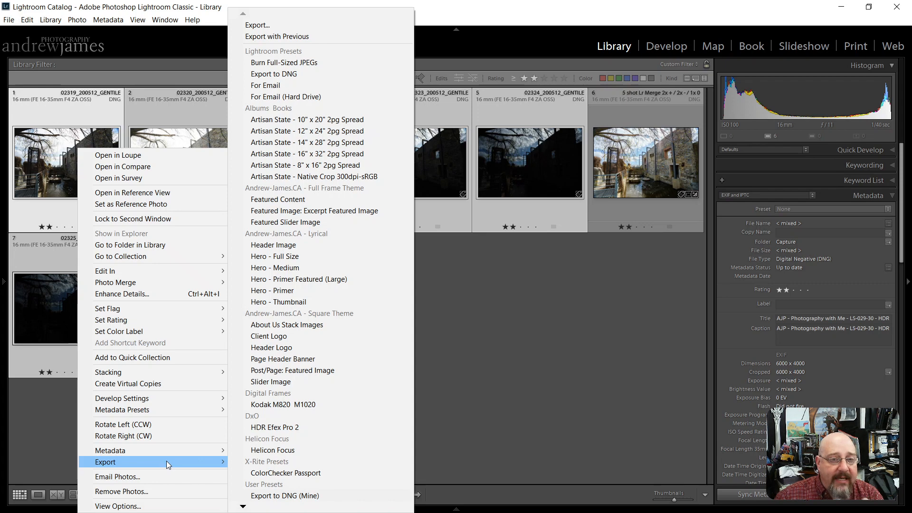
mouse_move(149, 271)
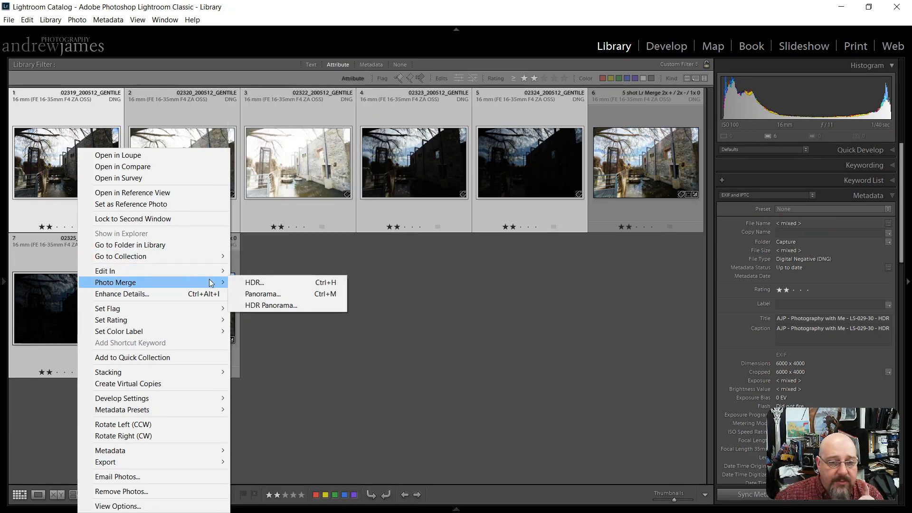
mouse_move(209, 271)
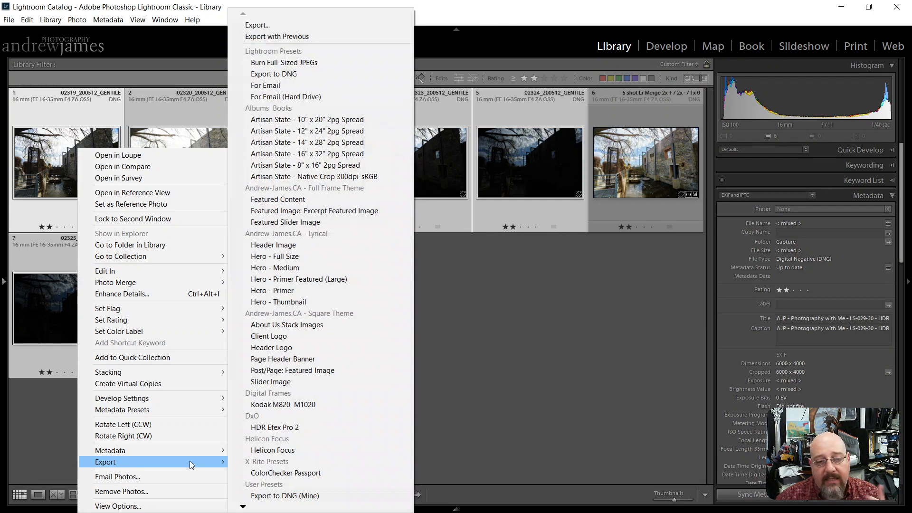
click(276, 429)
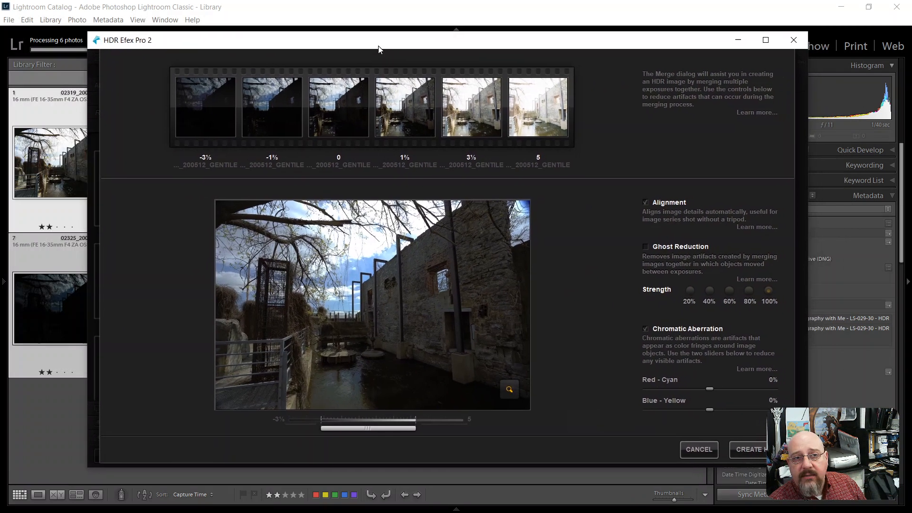
Turn on Ghost Reduction, try the neighbouring exposures as ghost reference image, and choose the 0 exposure.
drag(379, 49, 360, 49)
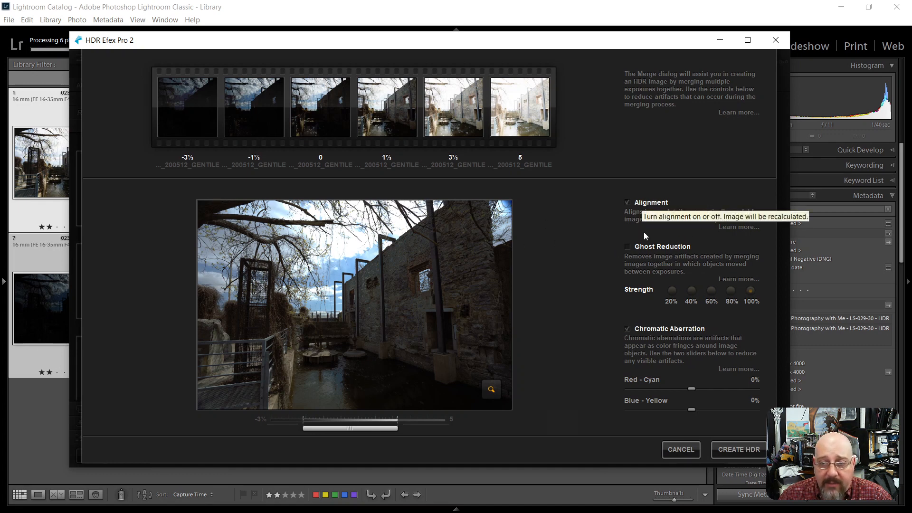
click(628, 247)
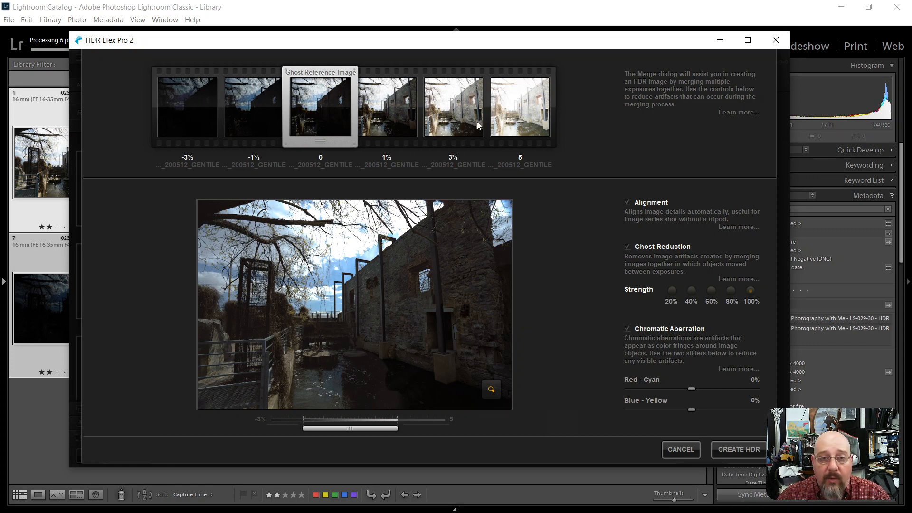
click(400, 122)
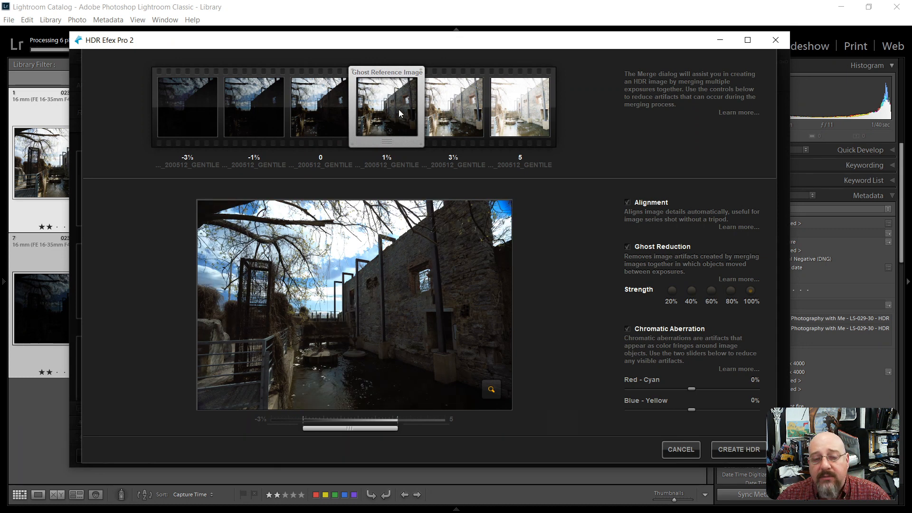
click(249, 104)
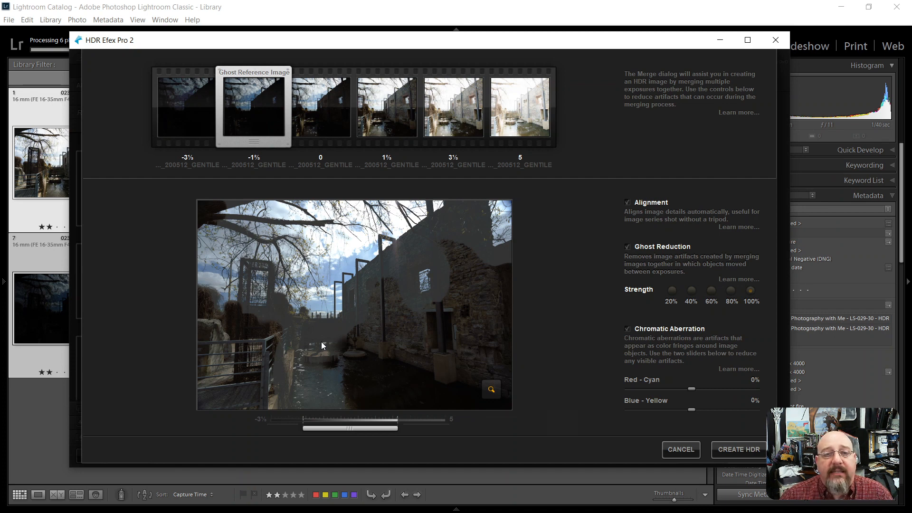
click(309, 111)
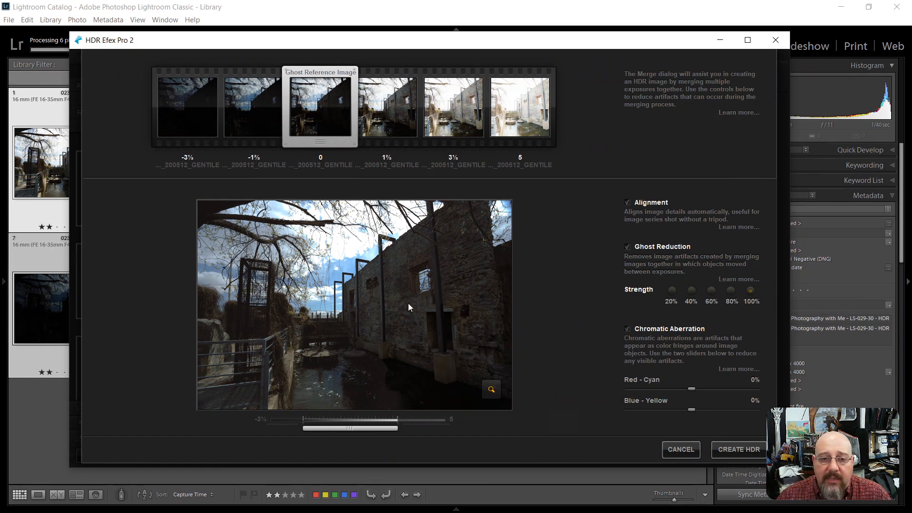
Set the ghost reduction strength to 60% after trying 40%, inspecting the branches with the preview loupe.
click(492, 390)
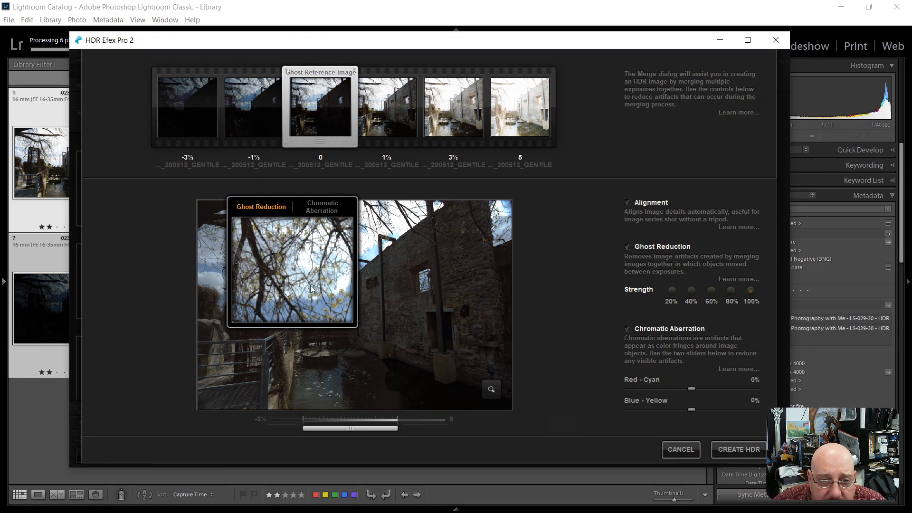
click(691, 290)
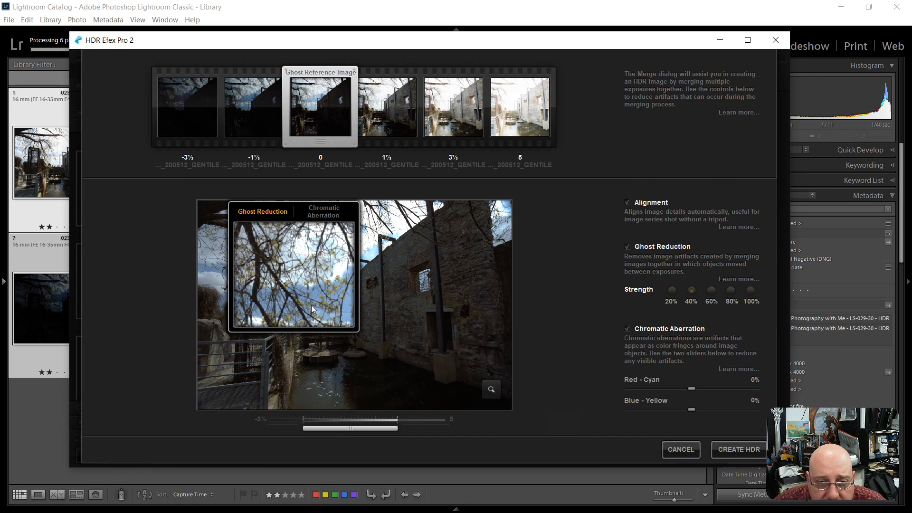
click(711, 290)
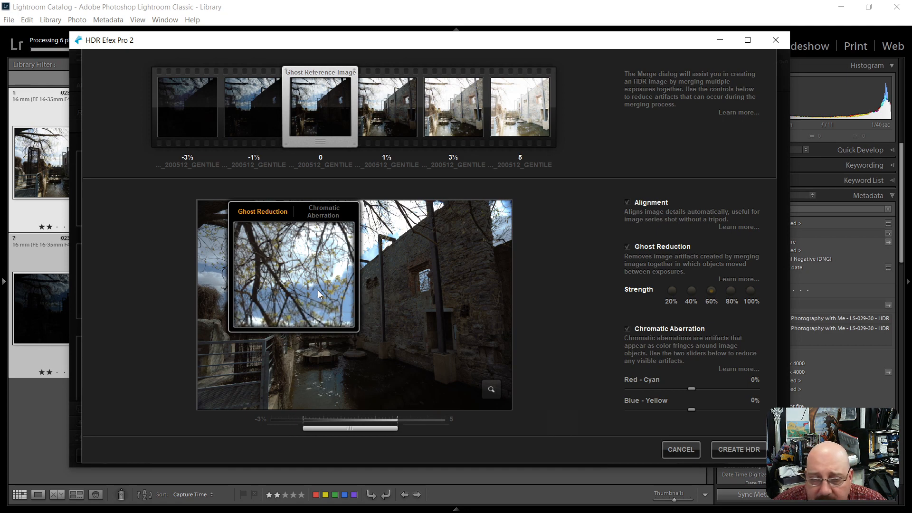
drag(318, 289, 340, 305)
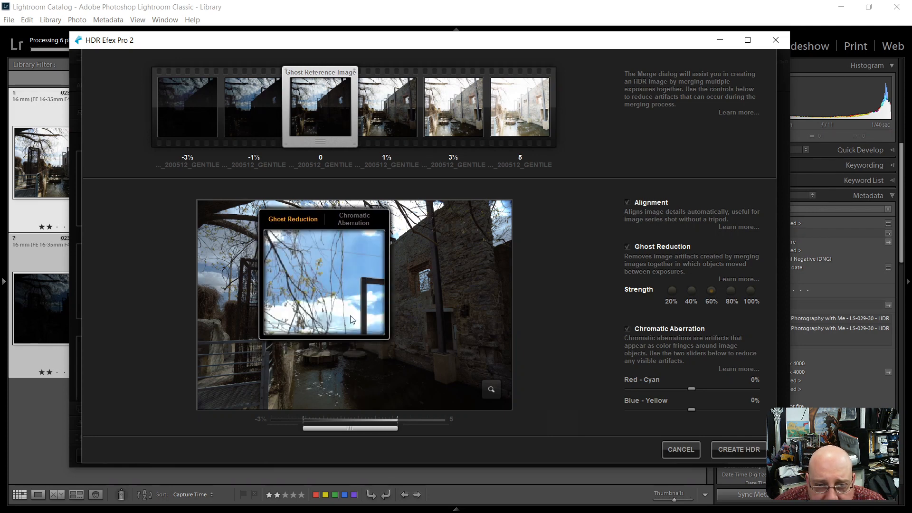
drag(338, 309, 332, 319)
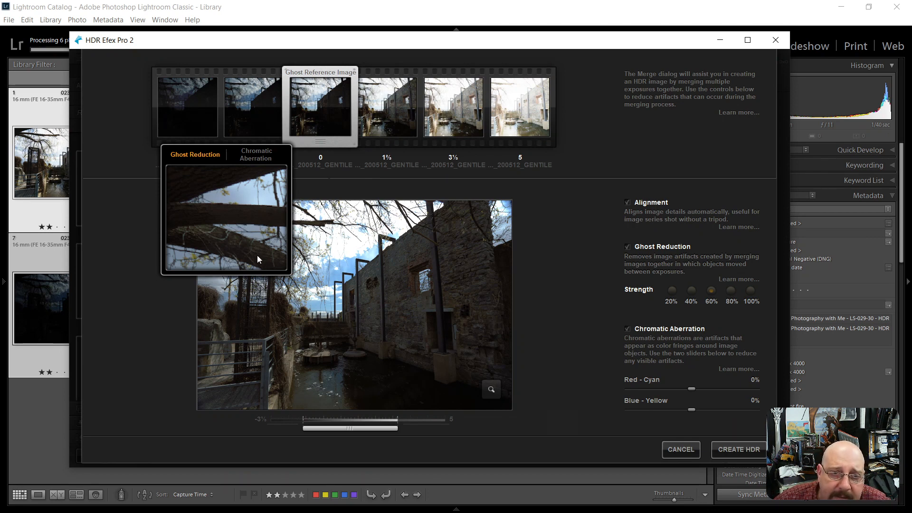
Correct the chromatic aberration with Red - Cyan at -5% and Blue - Yellow at 10.8%, checking the branches in the loupe.
click(270, 159)
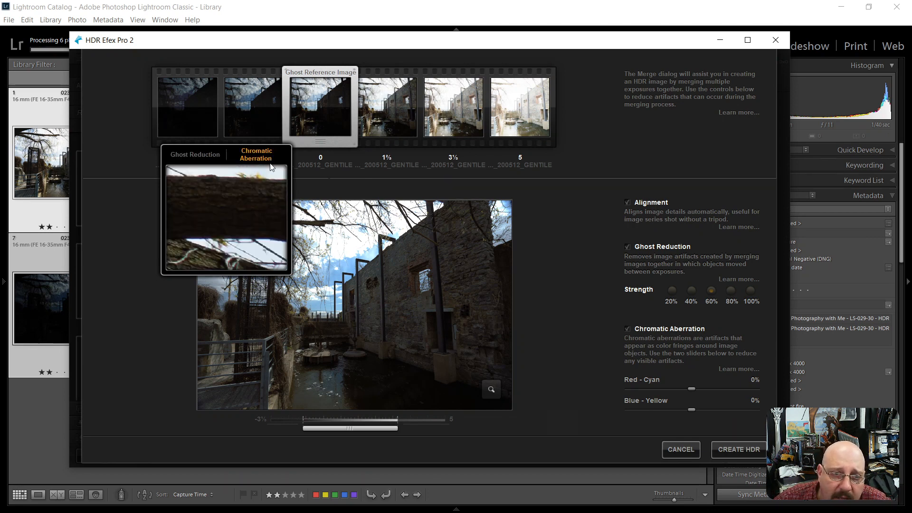
mouse_move(241, 218)
mouse_down()
mouse_move(243, 211)
mouse_move(250, 230)
mouse_move(243, 212)
mouse_up()
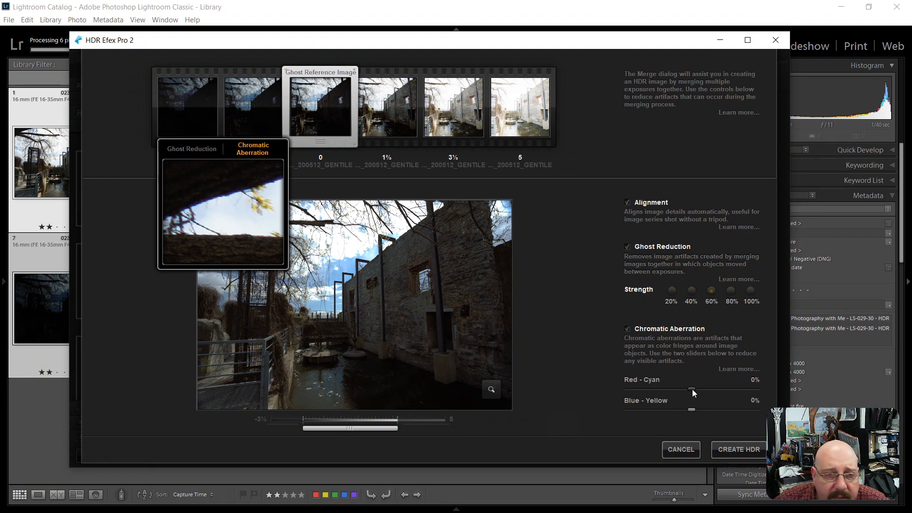
mouse_move(692, 389)
mouse_down()
mouse_move(727, 386)
mouse_move(688, 388)
mouse_up()
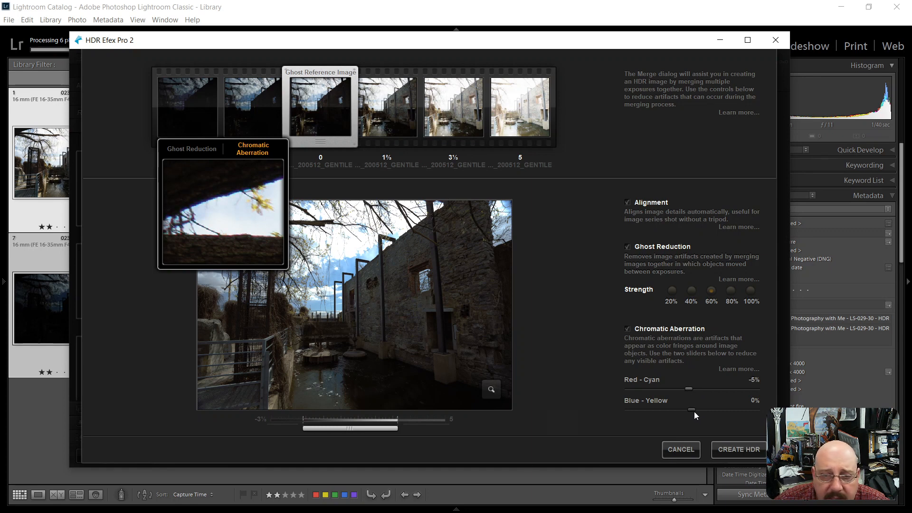
drag(696, 411, 702, 414)
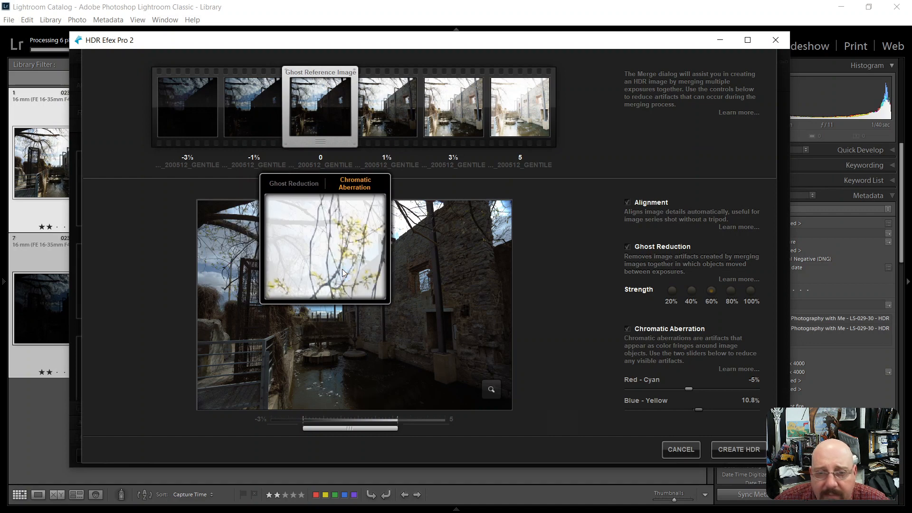
click(490, 389)
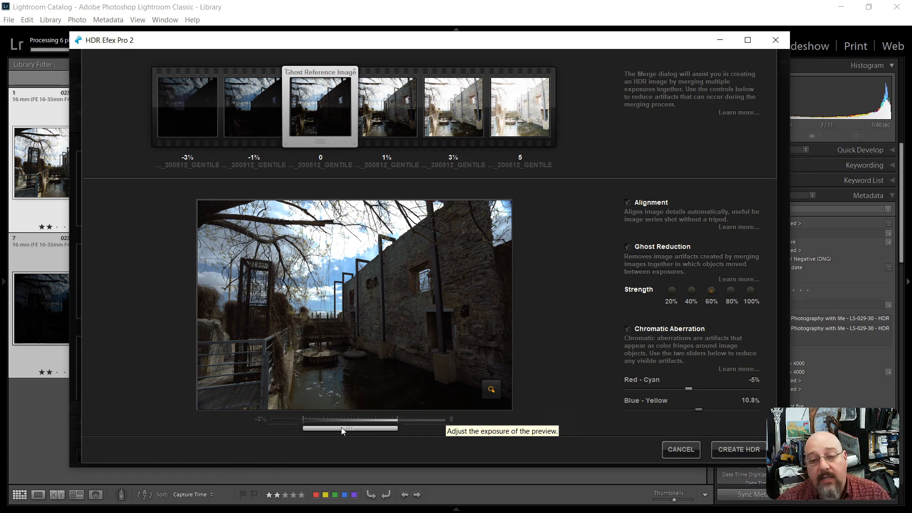
Brighten the merge preview's exposure slightly and create the HDR image from the six exposures.
drag(341, 427, 348, 427)
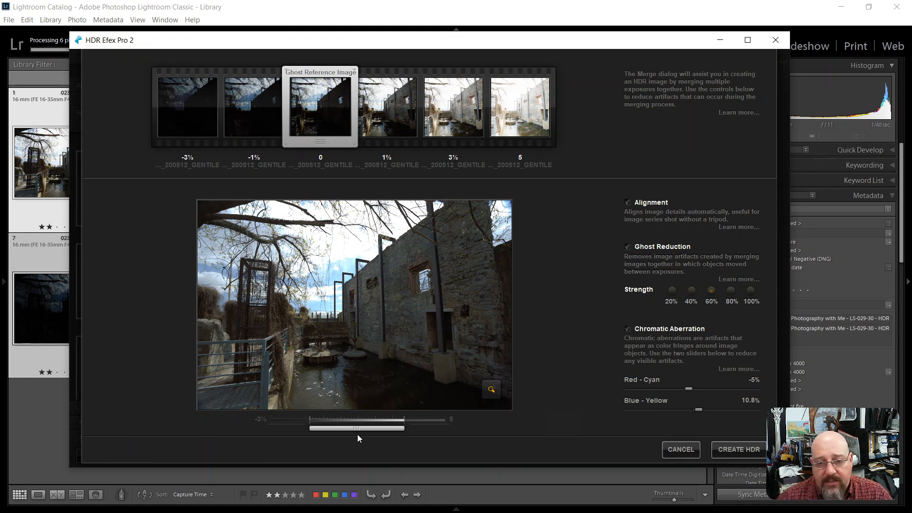
drag(358, 429, 359, 430)
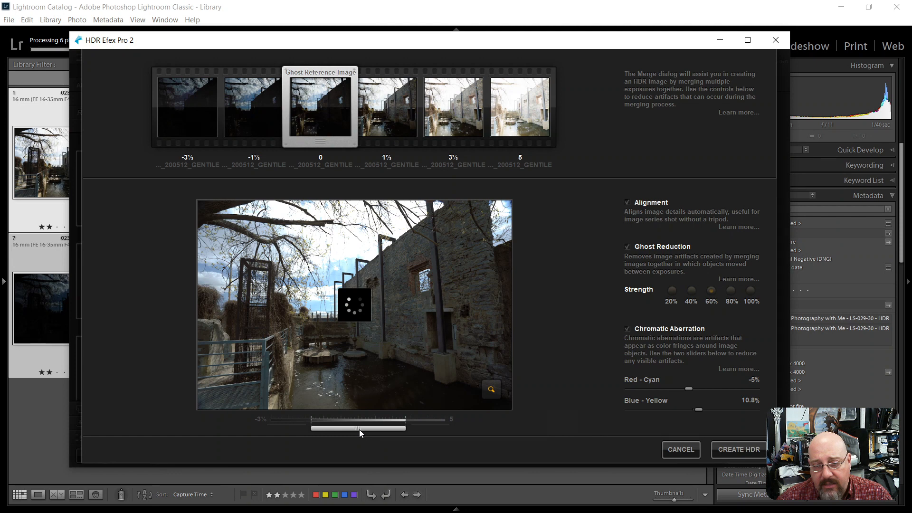
drag(359, 429, 361, 429)
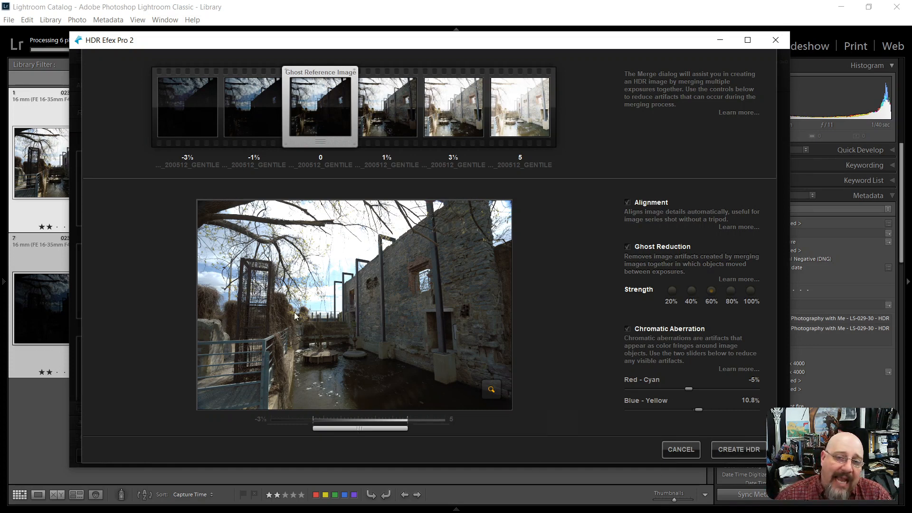
click(739, 450)
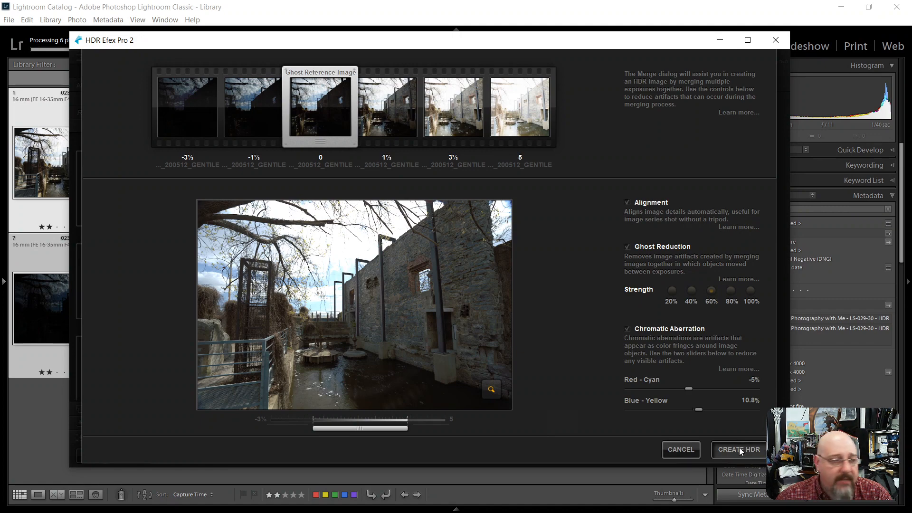
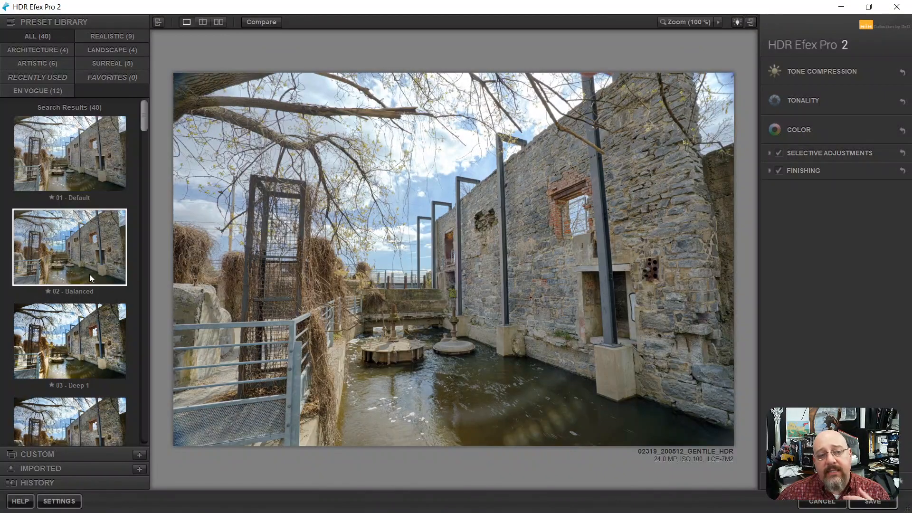
Try the 03 - Deep 1 preset with the Tone Compression, Tonality and Color settings expanded, and switch to the 02 - Balanced preset.
click(93, 326)
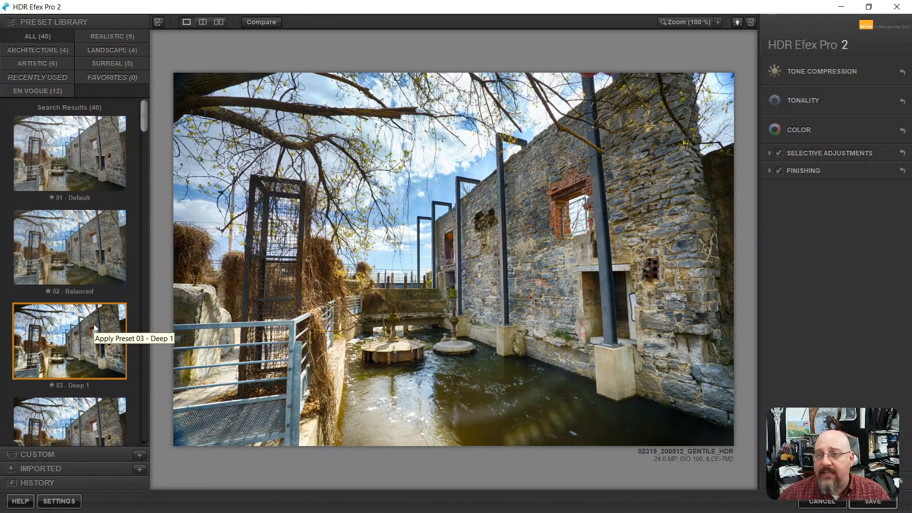
scroll(94, 327, down, 1)
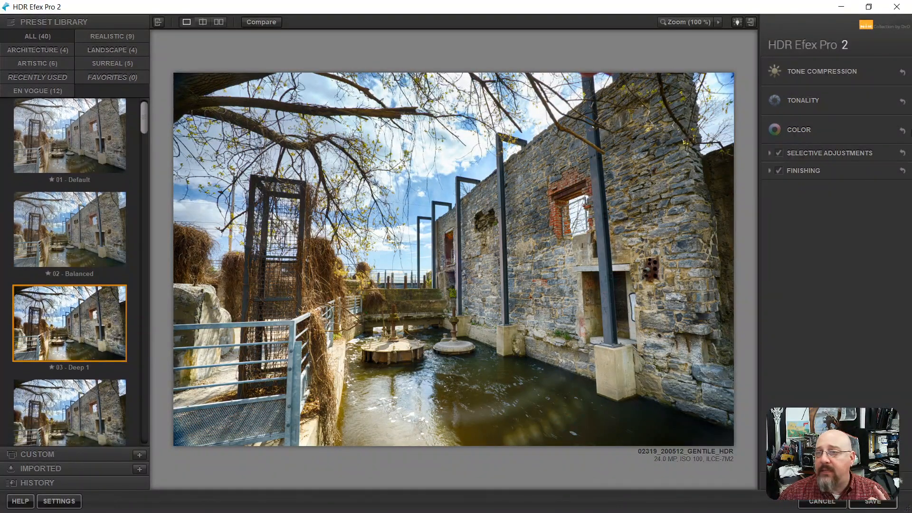
click(794, 75)
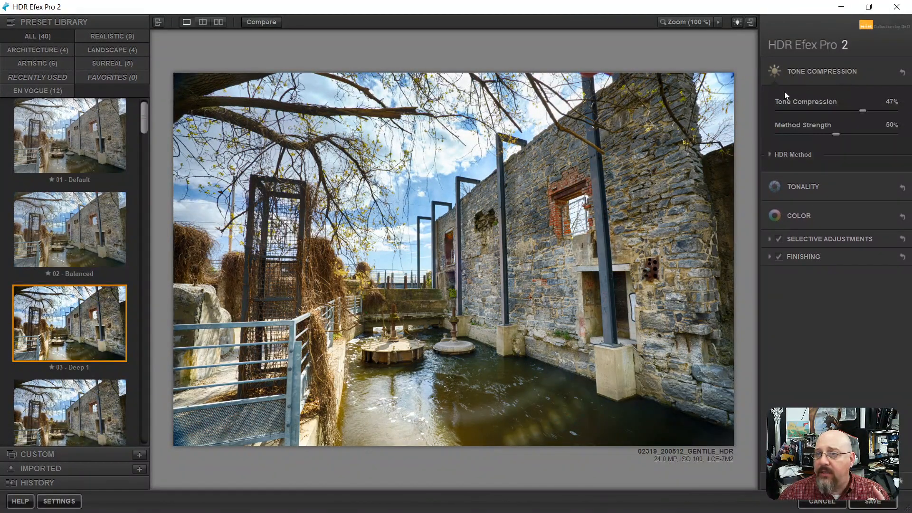
click(841, 183)
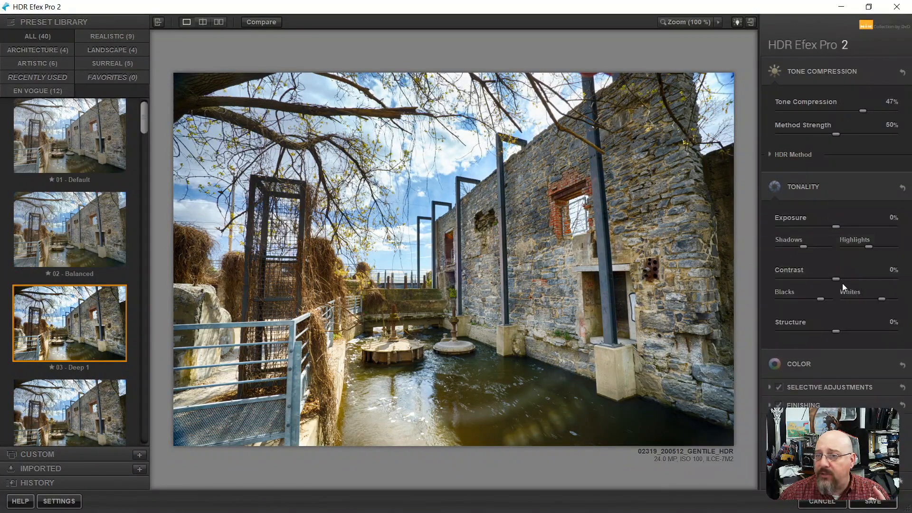
click(838, 371)
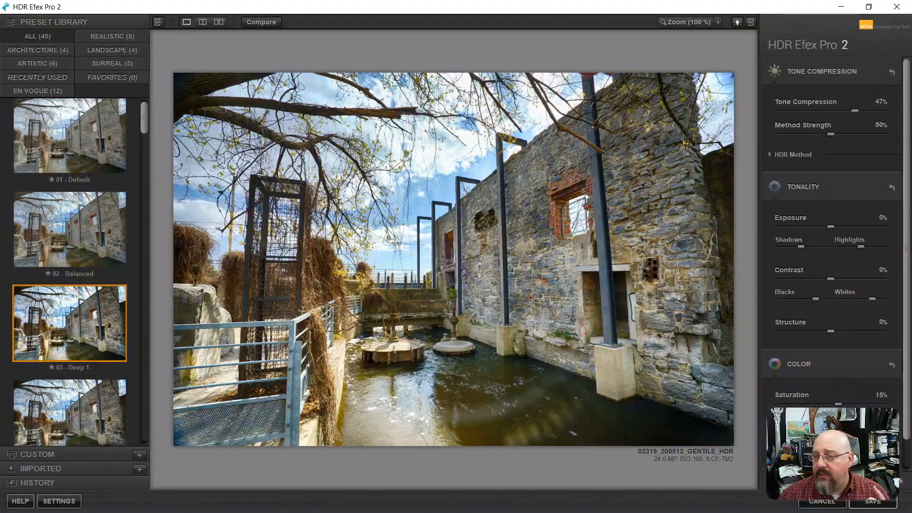
click(85, 235)
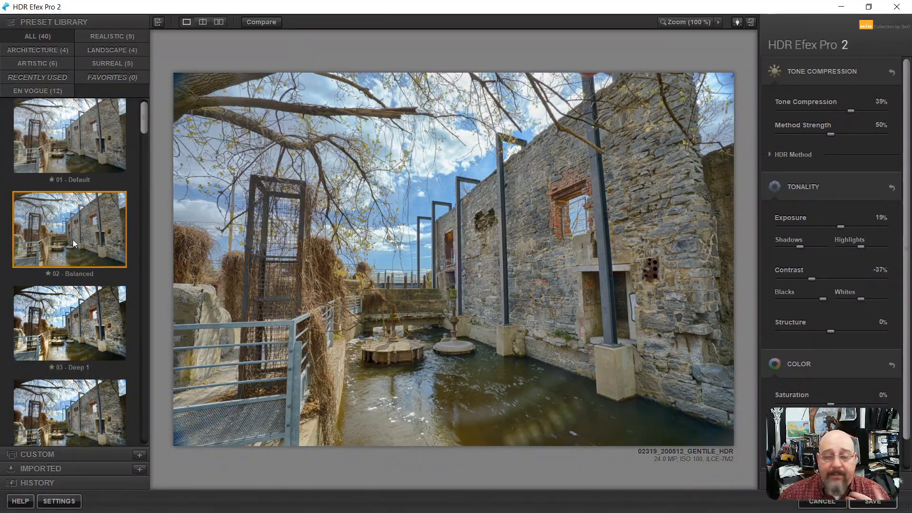
Compare the 01 - Default, 02 - Balanced and 03 - Deep 1 presets on the merged HDR image.
click(66, 155)
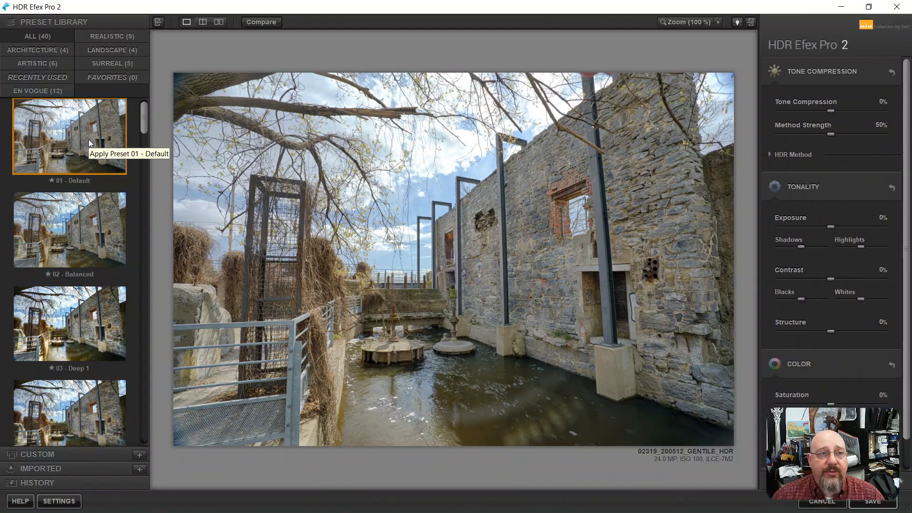
click(75, 252)
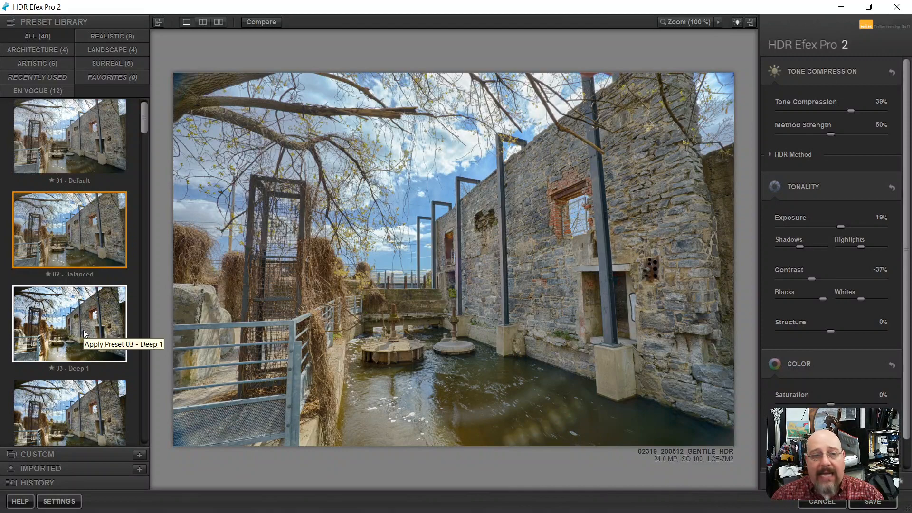
click(84, 329)
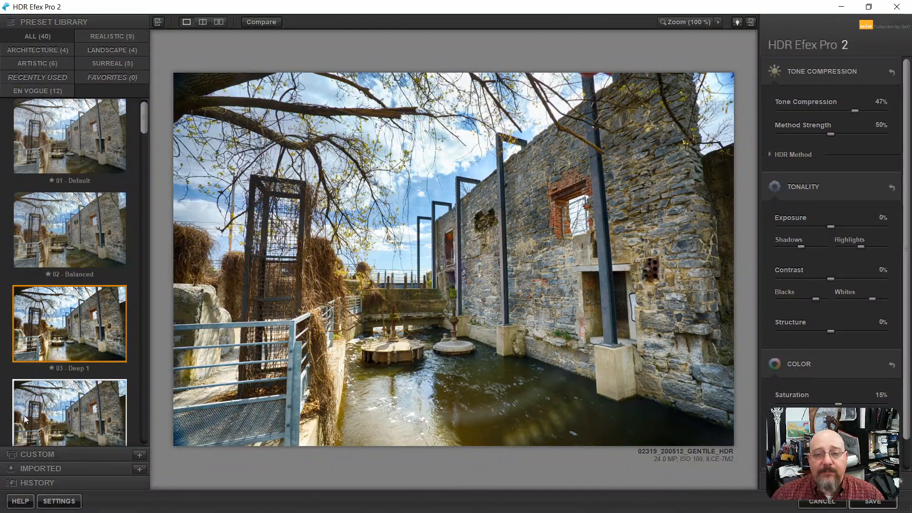
Try the 04 - Deep 2 preset, switching back to 03 - Deep 1 and again to 04 - Deep 2 for comparison.
scroll(53, 403, down, 3)
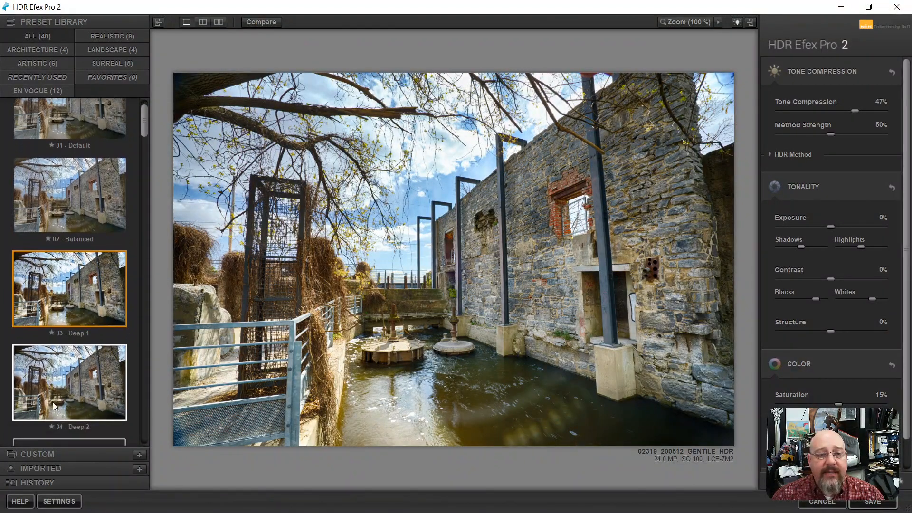
scroll(55, 403, down, 3)
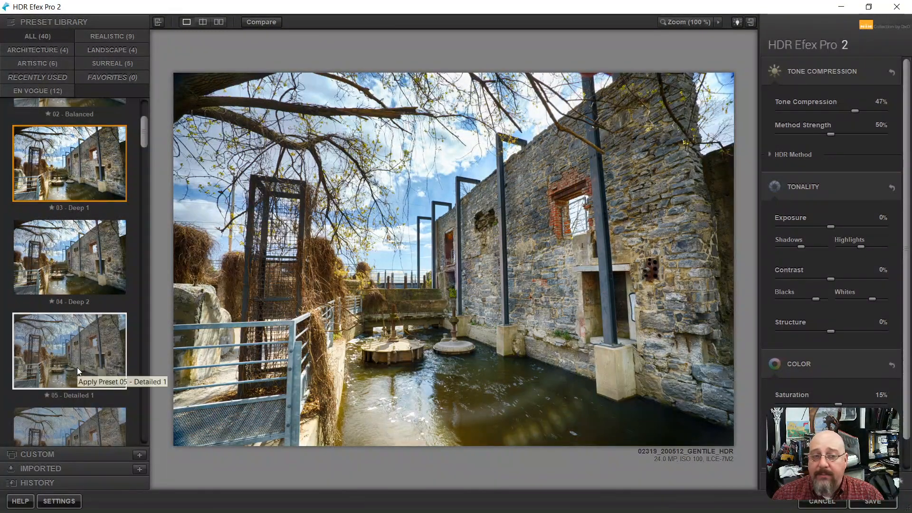
click(72, 262)
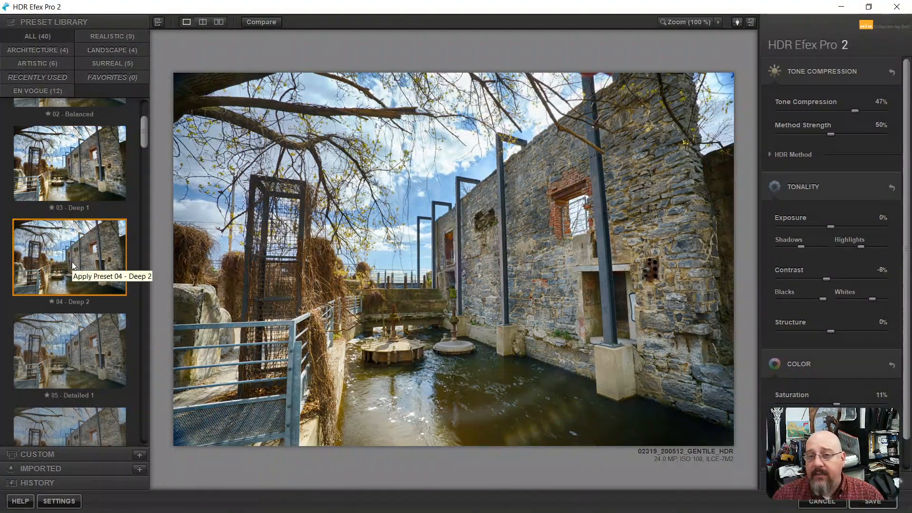
click(64, 176)
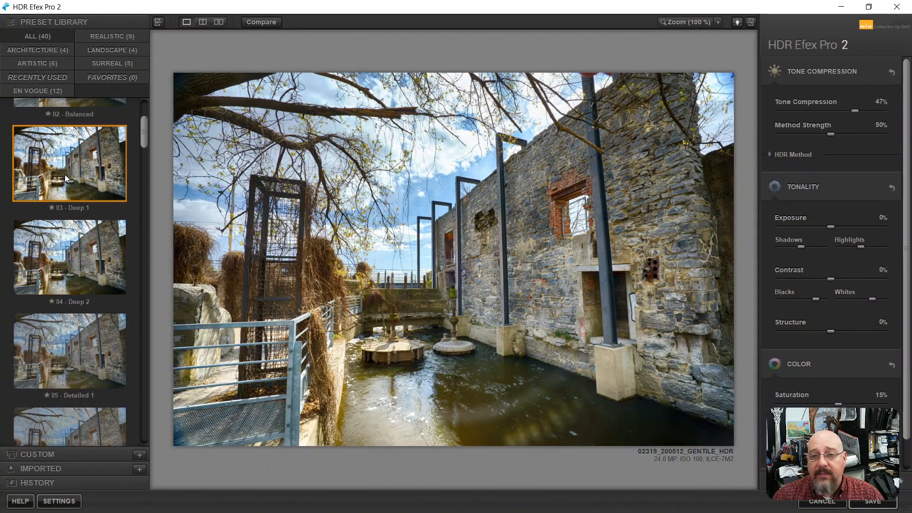
click(86, 258)
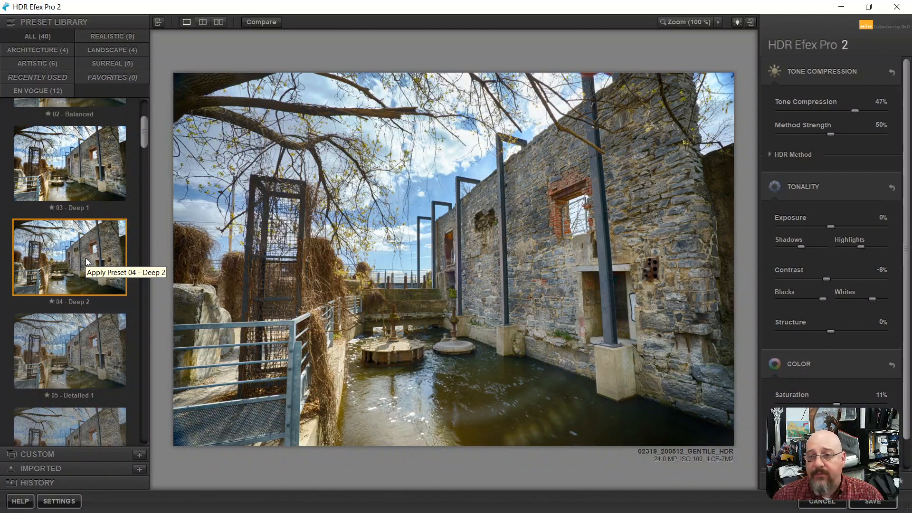
Try the 05 - Detailed 1 preset on the ruin image, followed by 06 - Detailed 2.
scroll(86, 258, down, 1)
scroll(86, 259, down, 3)
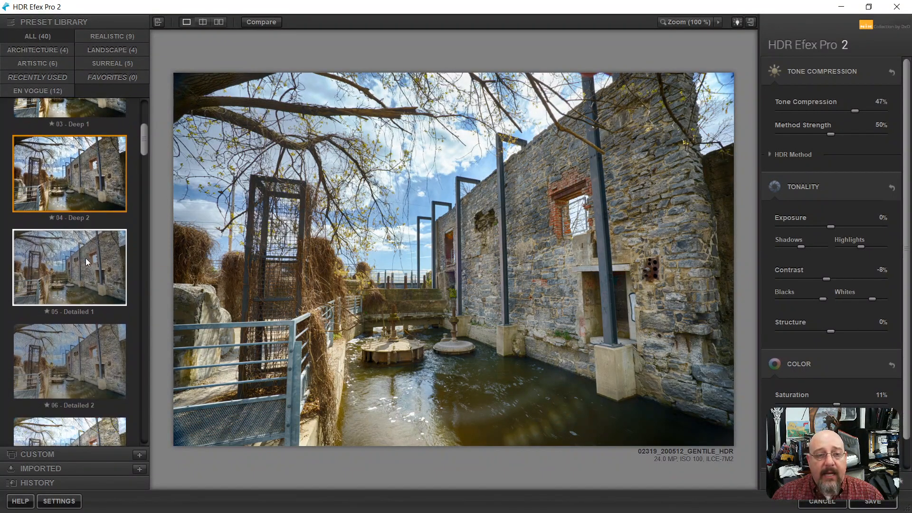
click(79, 244)
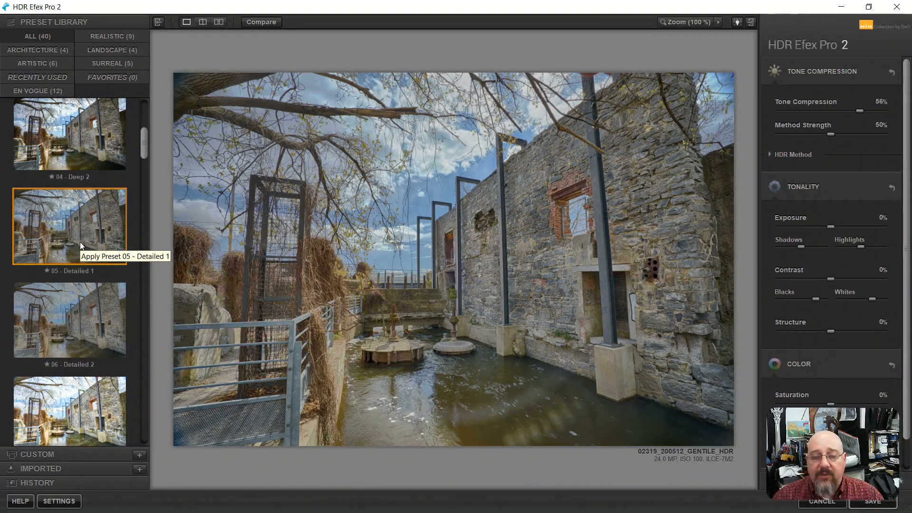
click(103, 326)
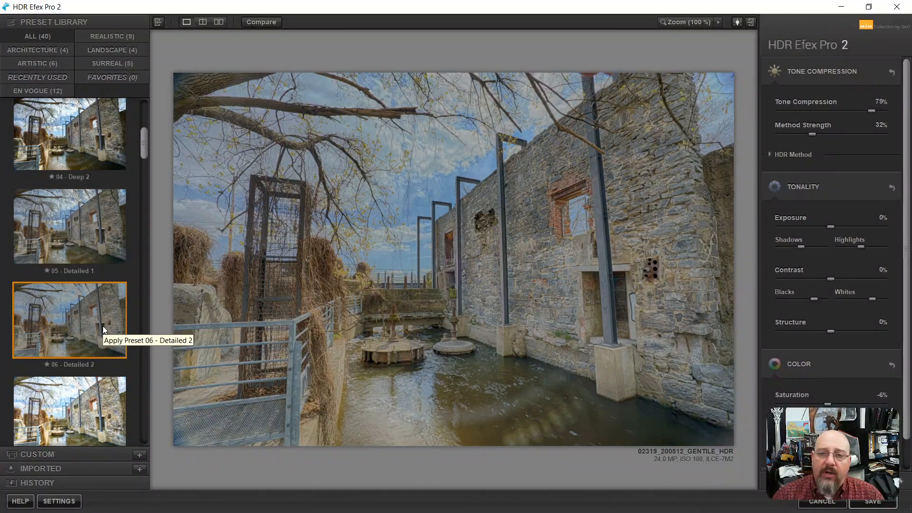
Try the 07 - Bright preset on the image, followed by 08 - Dark.
scroll(95, 342, down, 3)
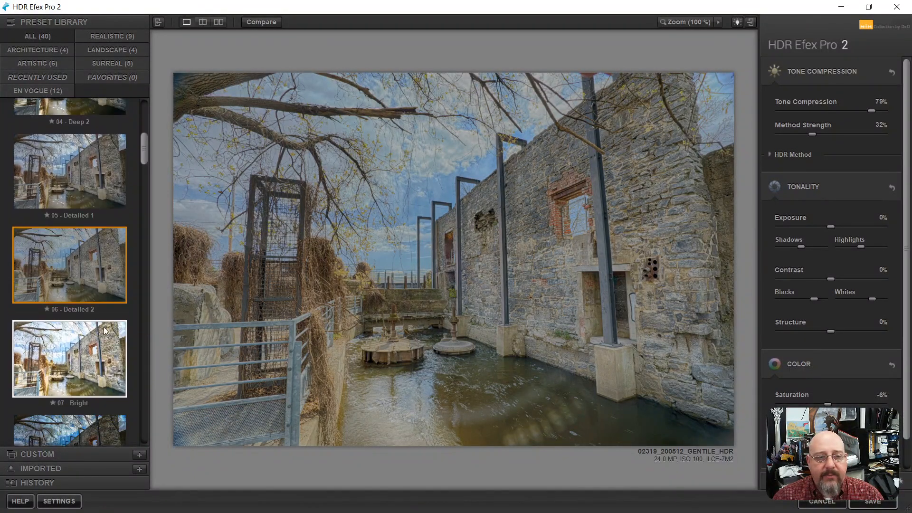
click(89, 354)
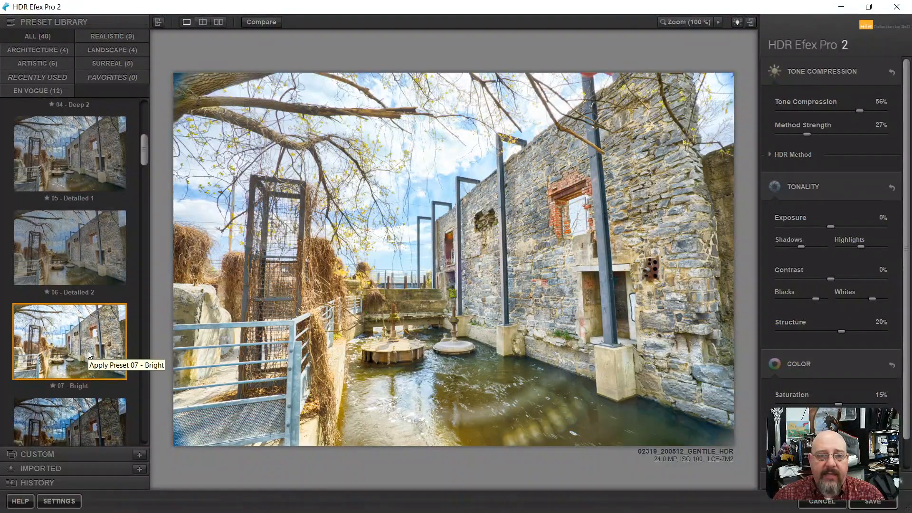
scroll(89, 355, down, 3)
scroll(88, 354, down, 2)
click(89, 339)
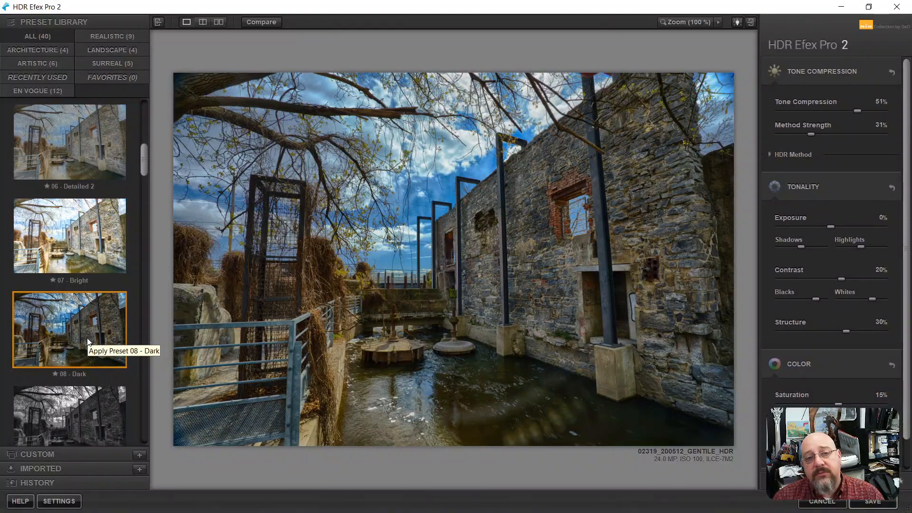
Try the 09 - B&W (realistic), 10 - Structurized 1 and 11 - Structurized 2 presets in turn.
scroll(87, 341, down, 6)
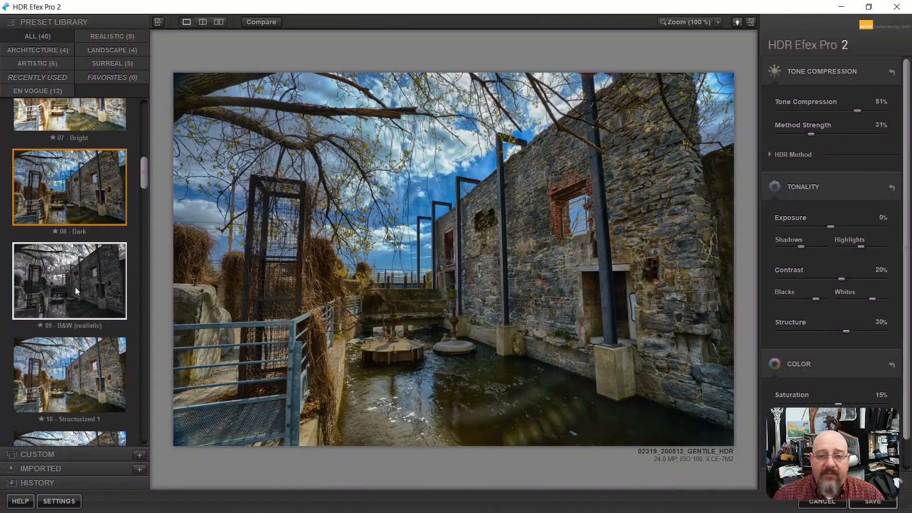
click(75, 291)
scroll(75, 290, down, 6)
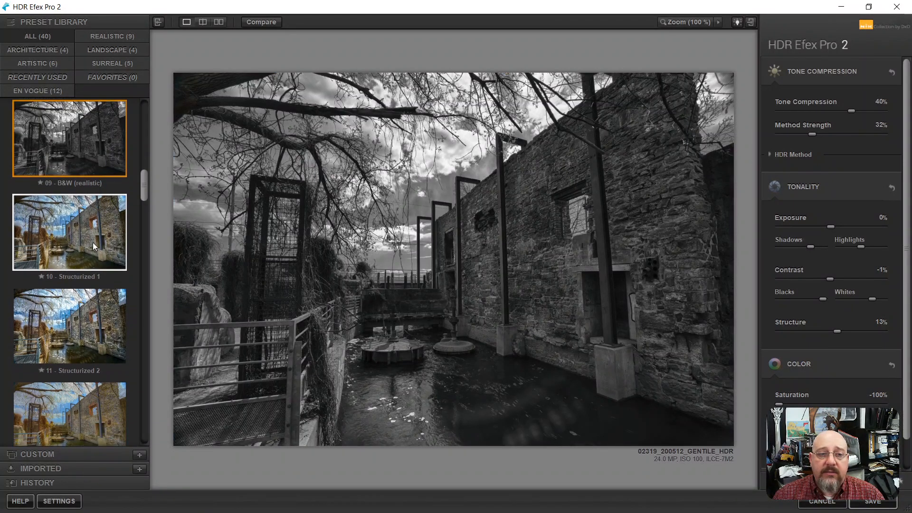
click(93, 243)
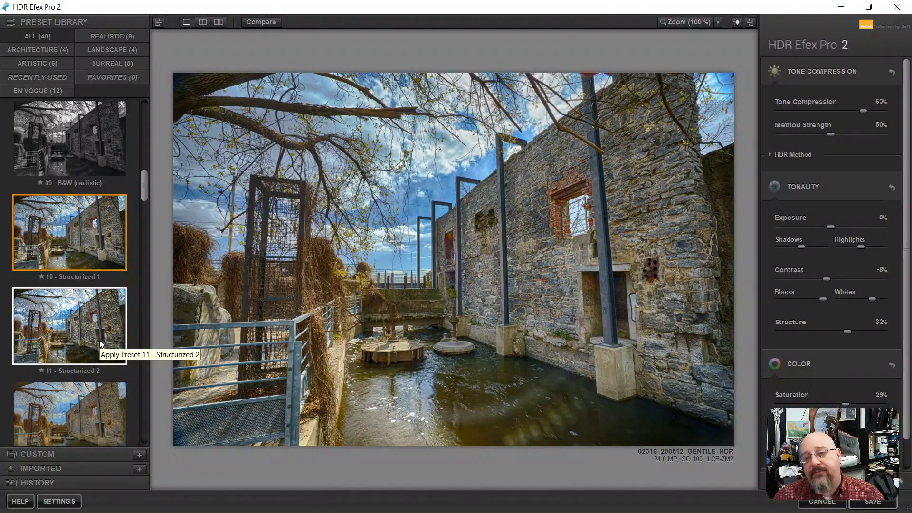
click(99, 341)
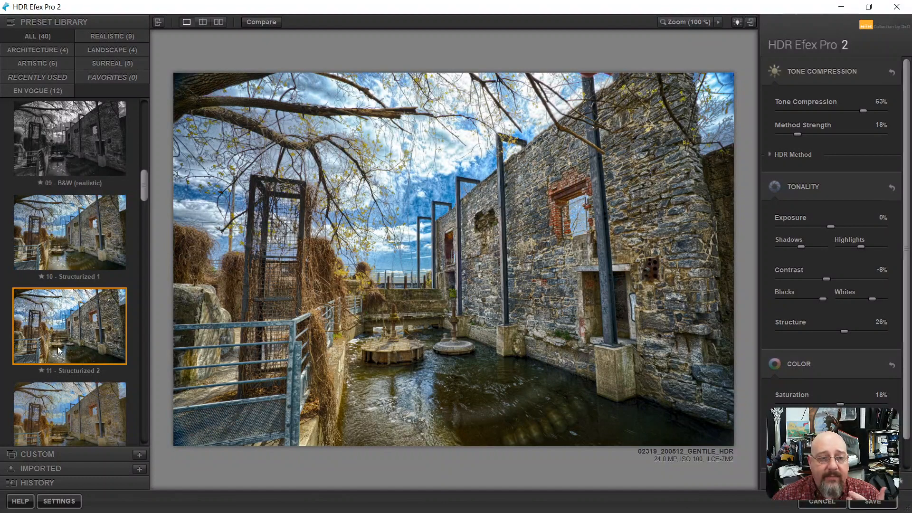
Try the 12 - Soft Colors, 13 - Tinted Structure and 14 - Late Summer presets in turn.
click(73, 407)
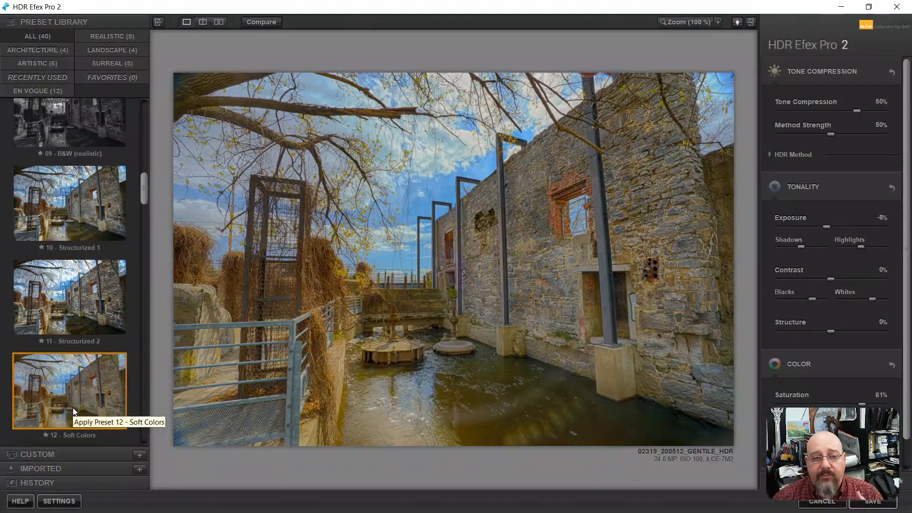
scroll(72, 408, down, 2)
scroll(73, 408, down, 2)
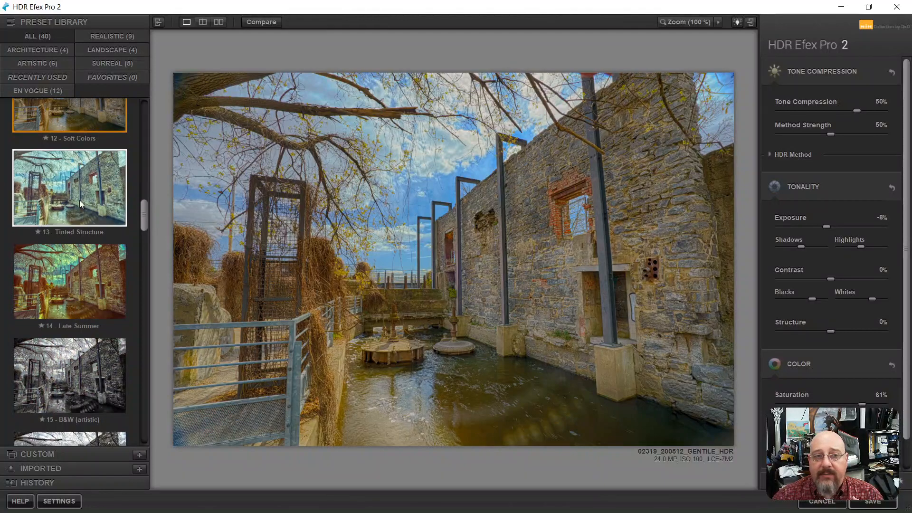
click(79, 200)
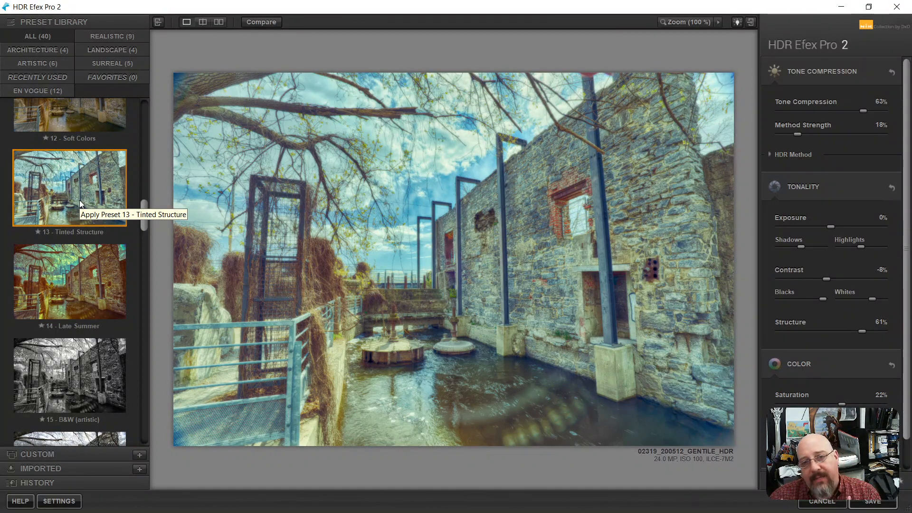
click(72, 291)
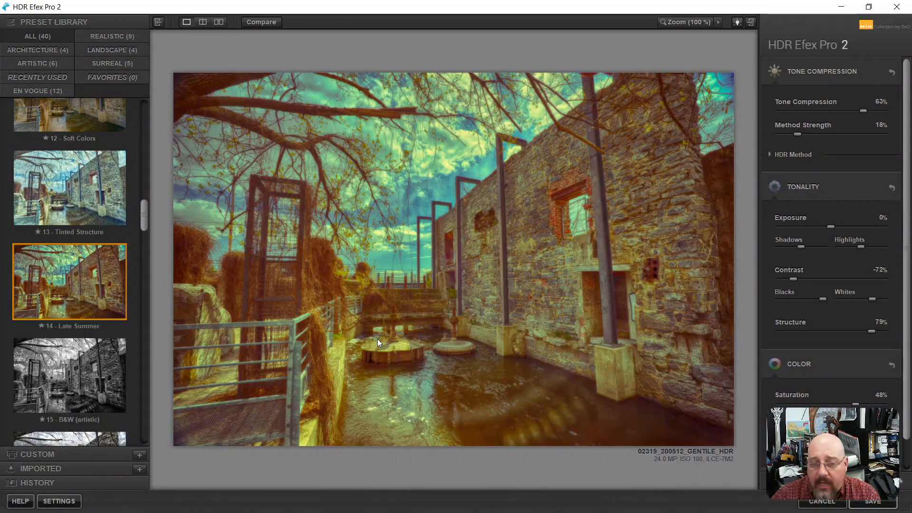
Try the 15 - B&W (artistic) preset and inspect the stone wall and water at 100% zoom.
click(73, 386)
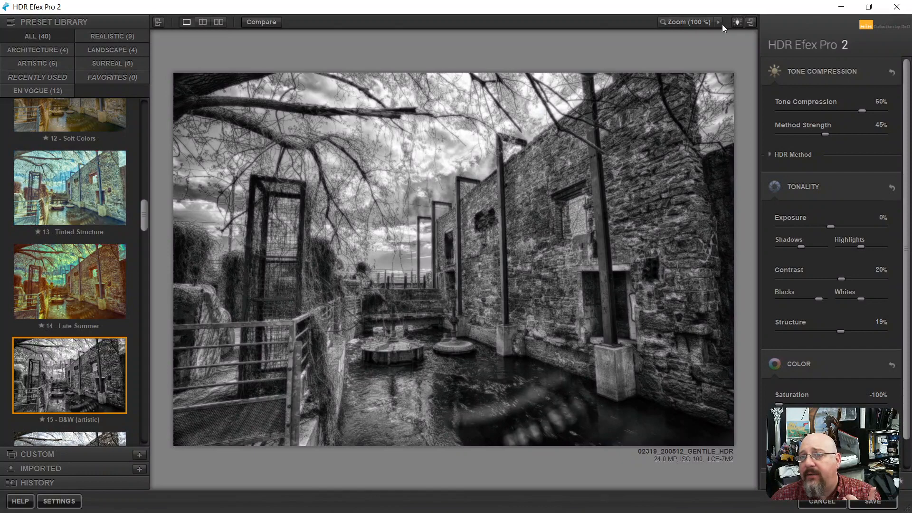
click(696, 22)
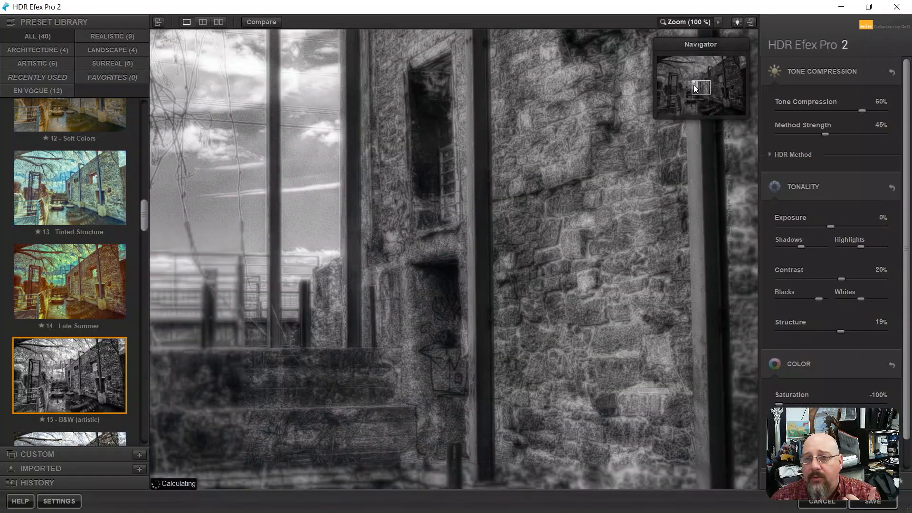
drag(693, 85, 693, 94)
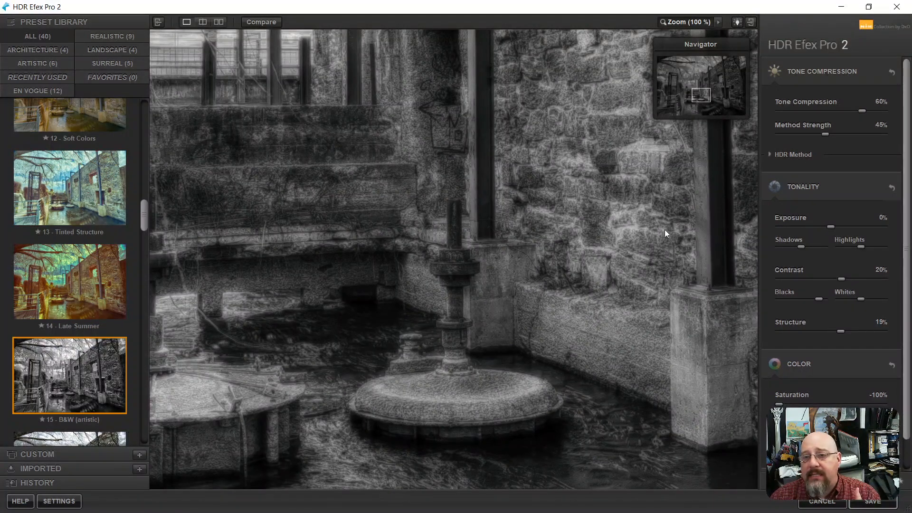
drag(694, 94, 702, 94)
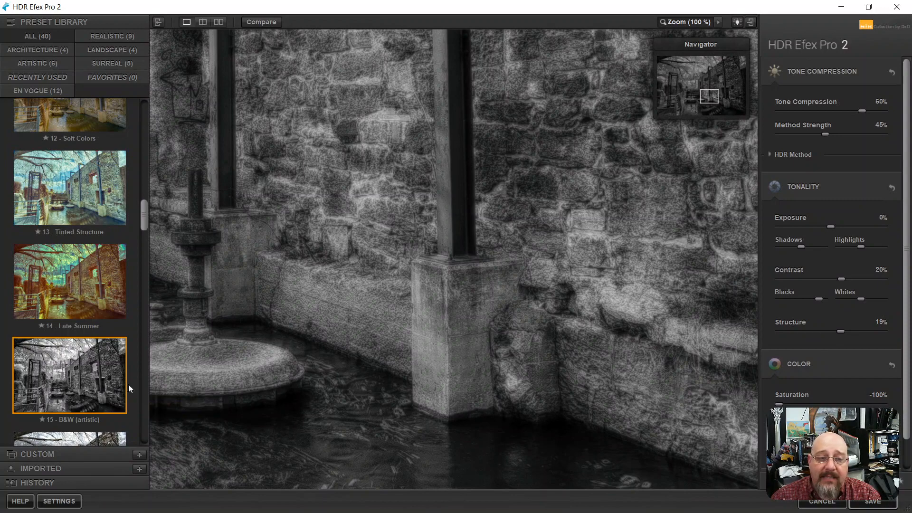
Try the 16 - Dramatic preset and inspect the wall, graffiti and old water machinery at 100% zoom.
scroll(83, 384, down, 3)
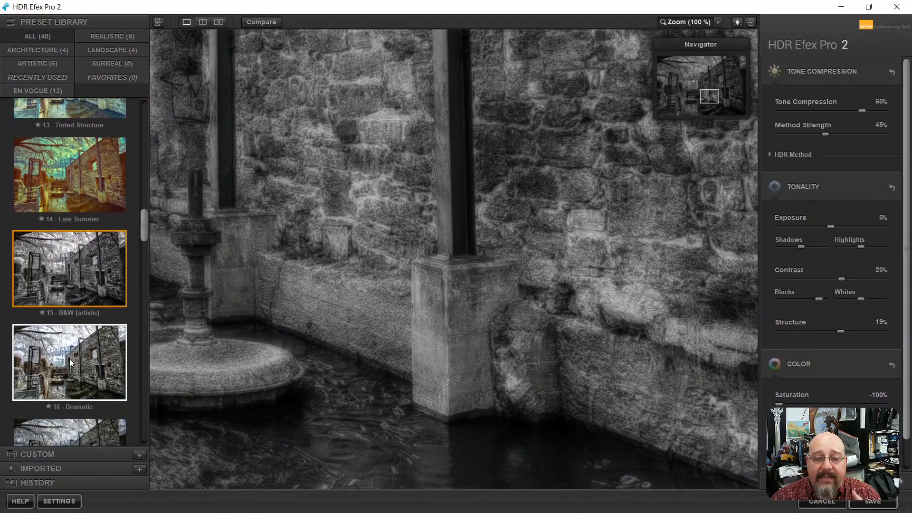
click(70, 362)
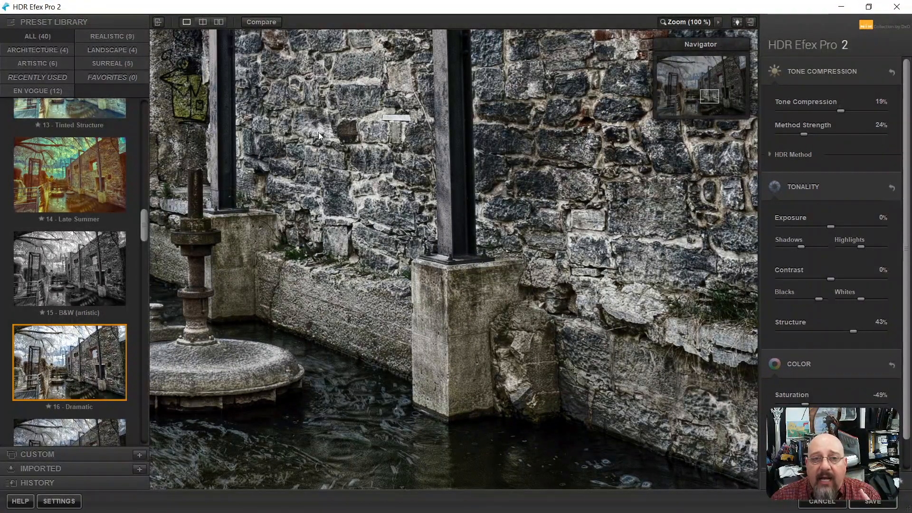
drag(706, 98, 689, 101)
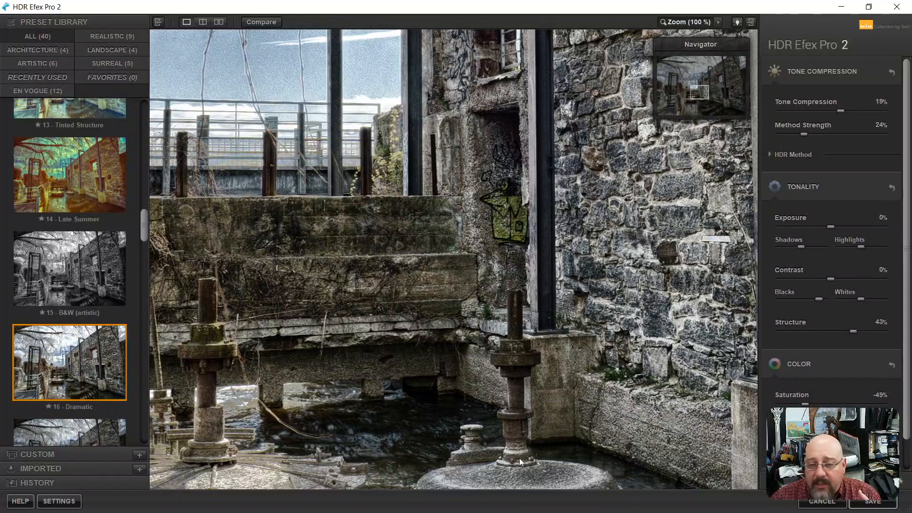
Try the 17 - Sinister preset, inspect the railing and vines at 100%, and return to the full image view.
click(88, 428)
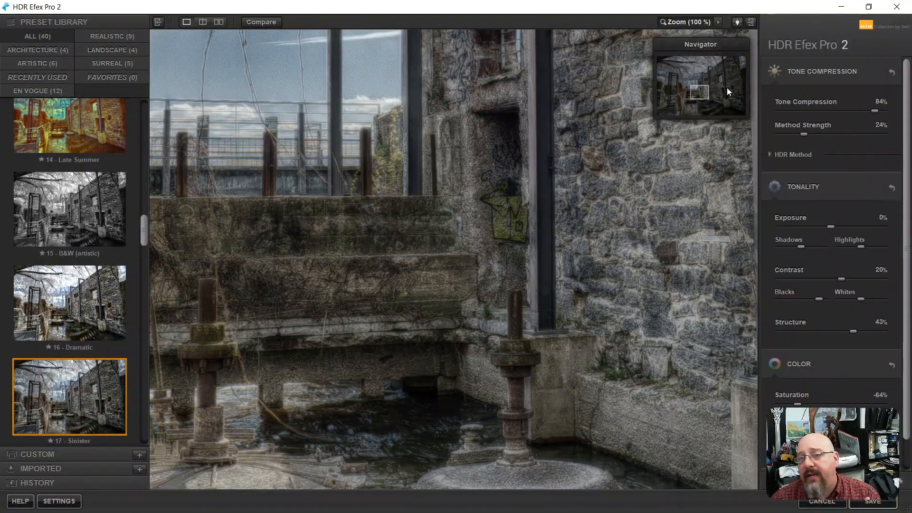
drag(701, 95, 686, 105)
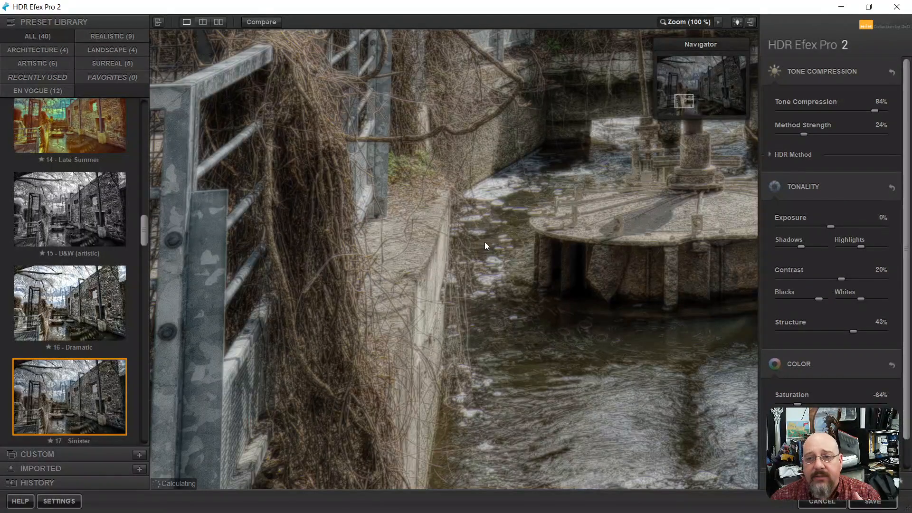
click(697, 23)
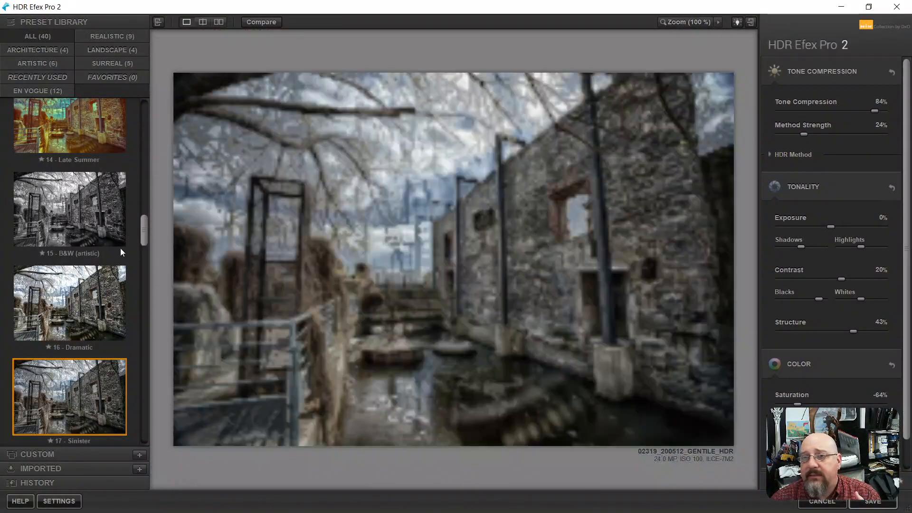
Try the 19 - Granny's Attic preset and switch to the 21 - Indoor 1 preset.
scroll(87, 400, down, 5)
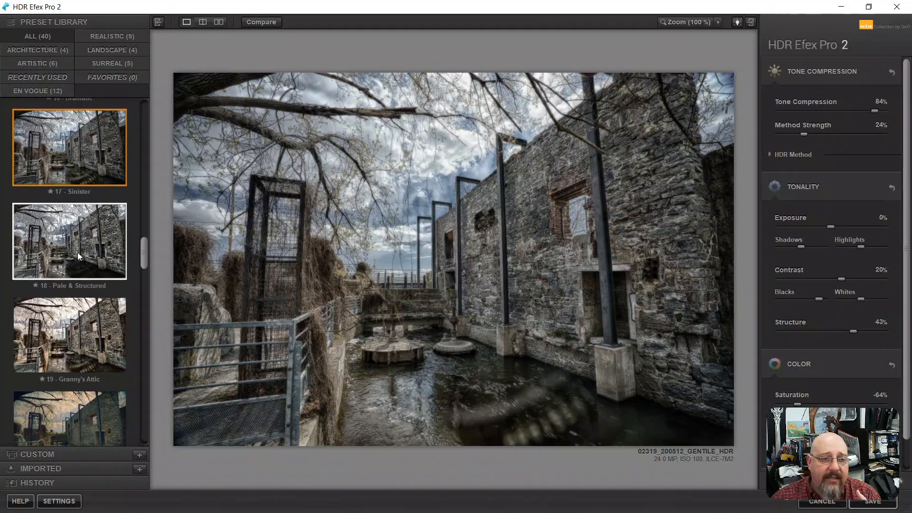
click(73, 324)
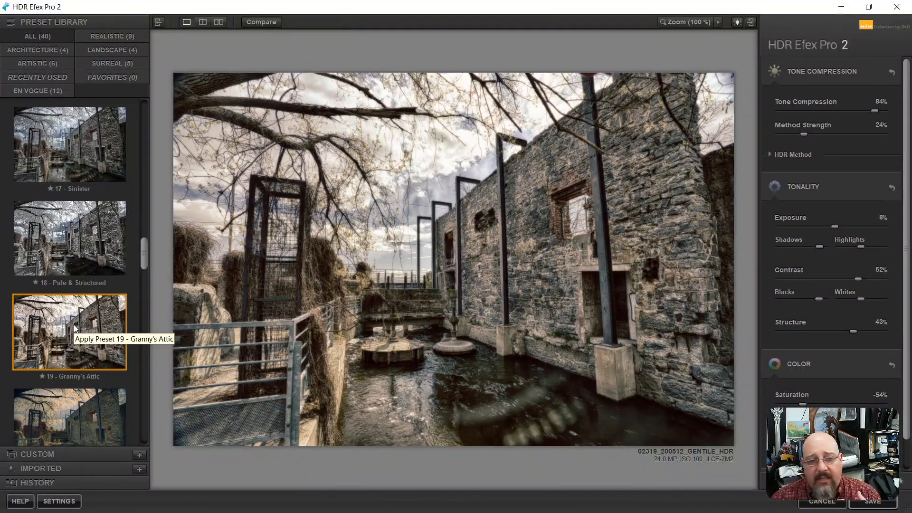
scroll(73, 324, down, 3)
click(76, 382)
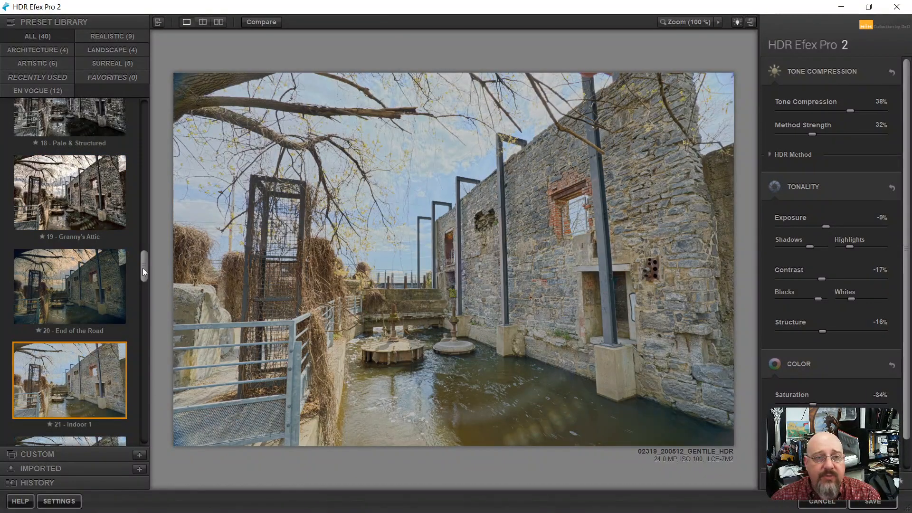
Try the 24 - Outdoor 2, 25 - Soft and 26 - Vignetted presets on the ruin image.
drag(143, 268, 149, 301)
click(87, 314)
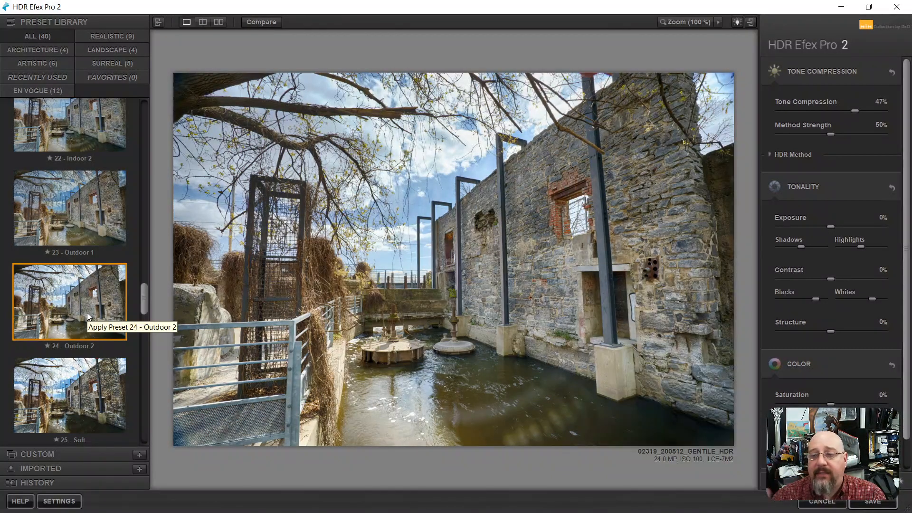
click(86, 404)
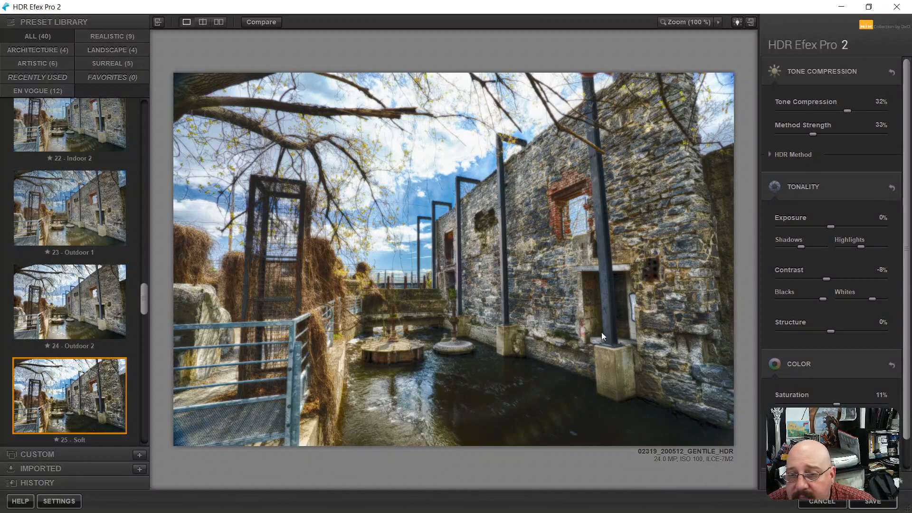
scroll(80, 406, down, 3)
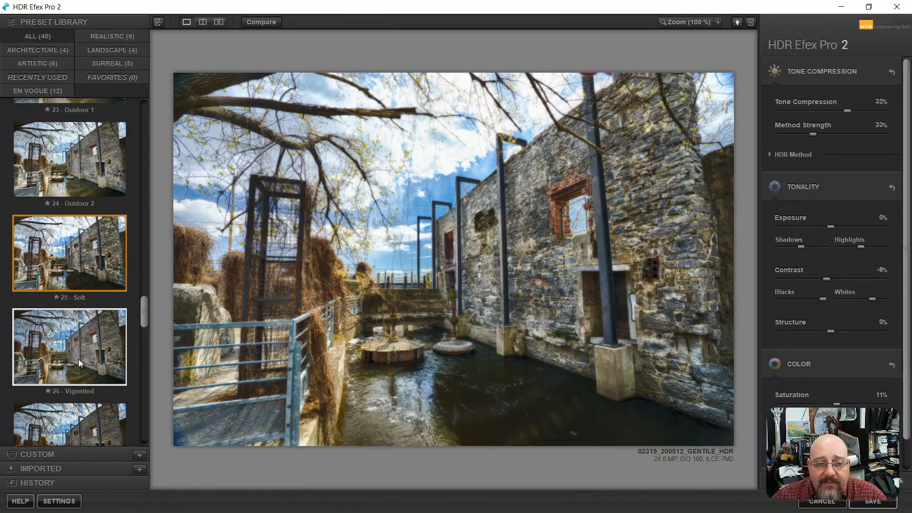
click(84, 362)
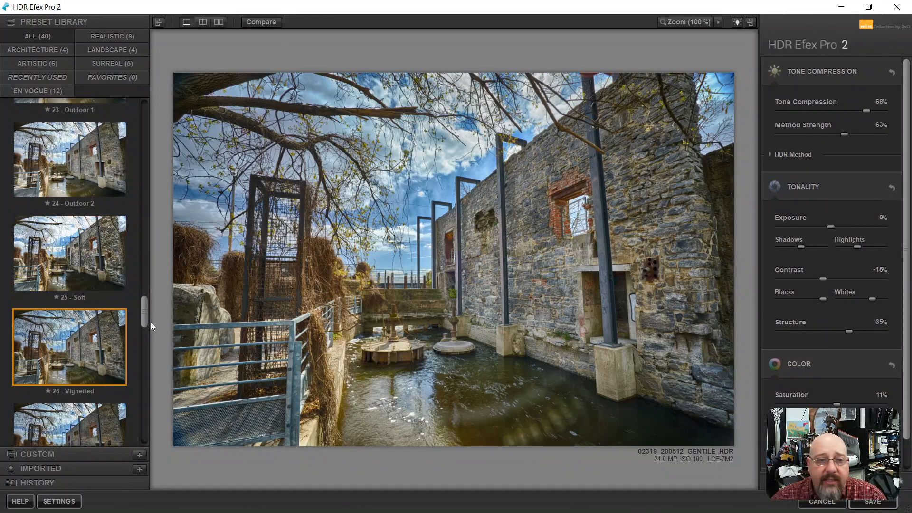
Try the 30 - Dark & Stormy and 31 - Daylight to evening presets.
drag(144, 317, 147, 352)
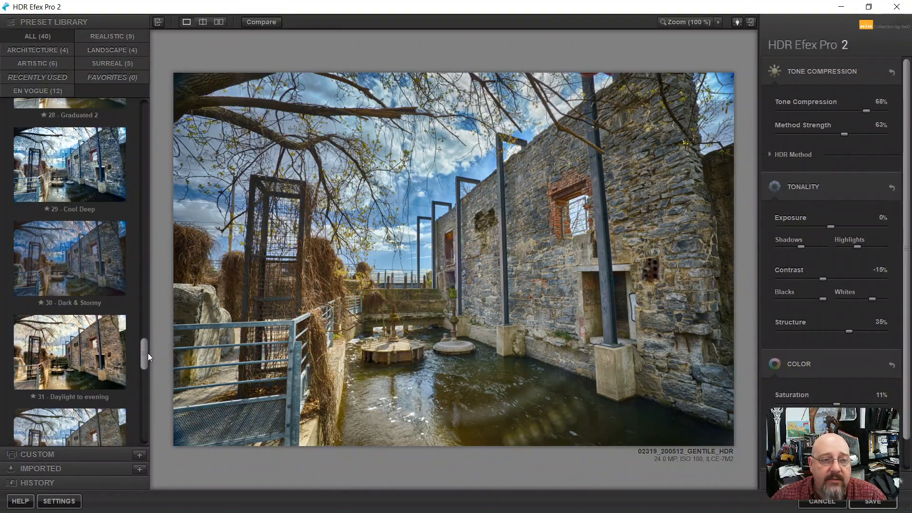
click(61, 275)
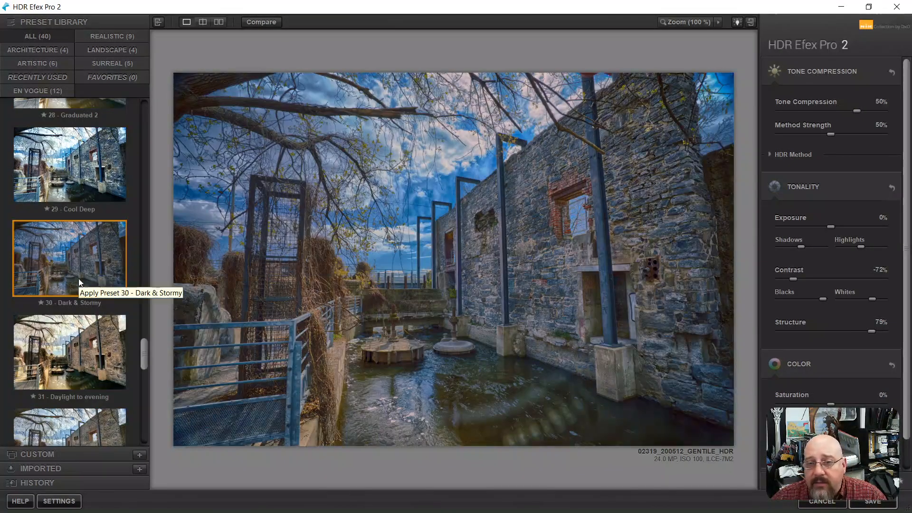
click(123, 365)
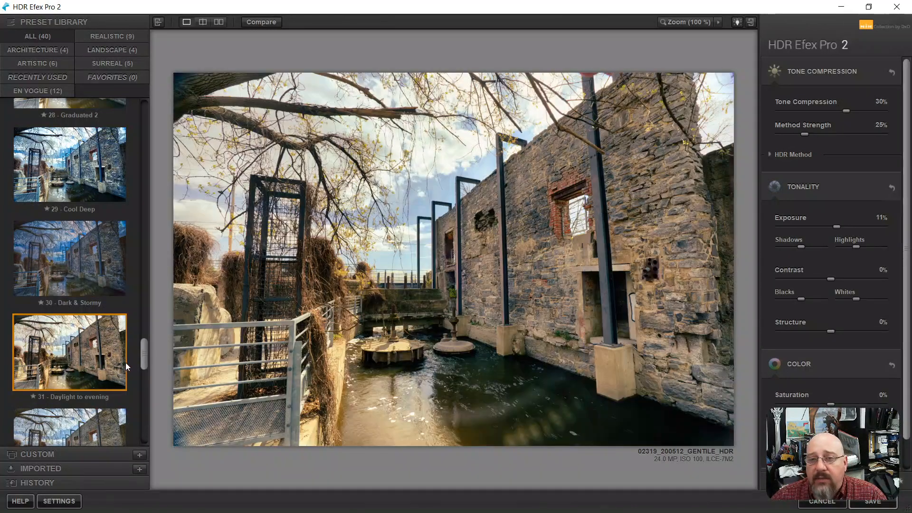
Try the 32 - Elevated Texture and 38 - Warm Deep presets.
drag(144, 358, 145, 385)
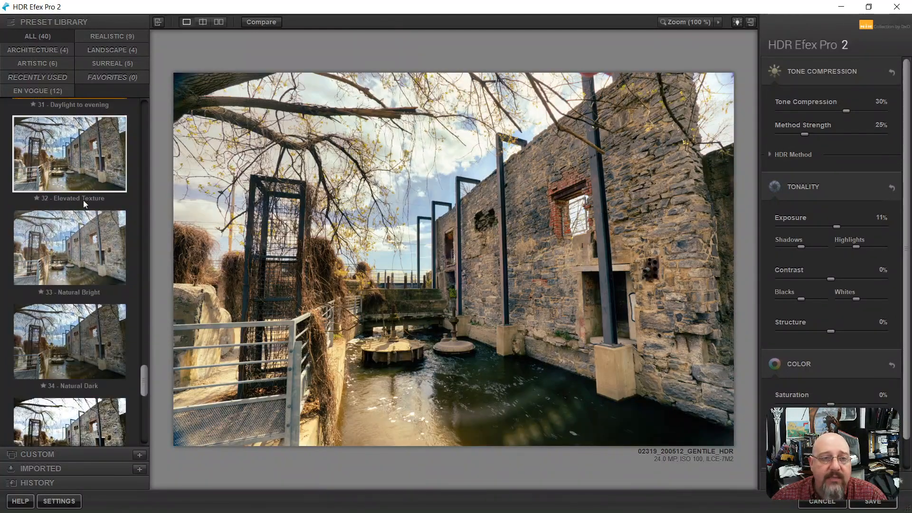
click(76, 181)
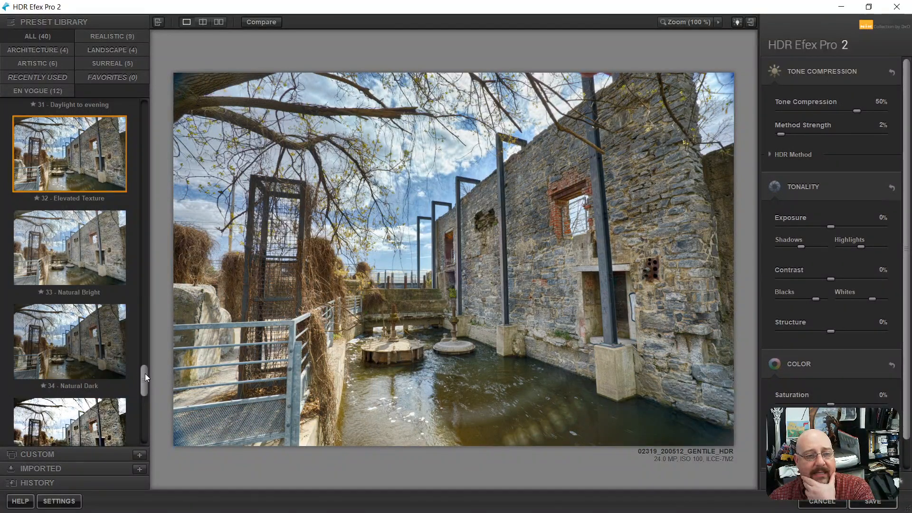
drag(145, 373, 146, 423)
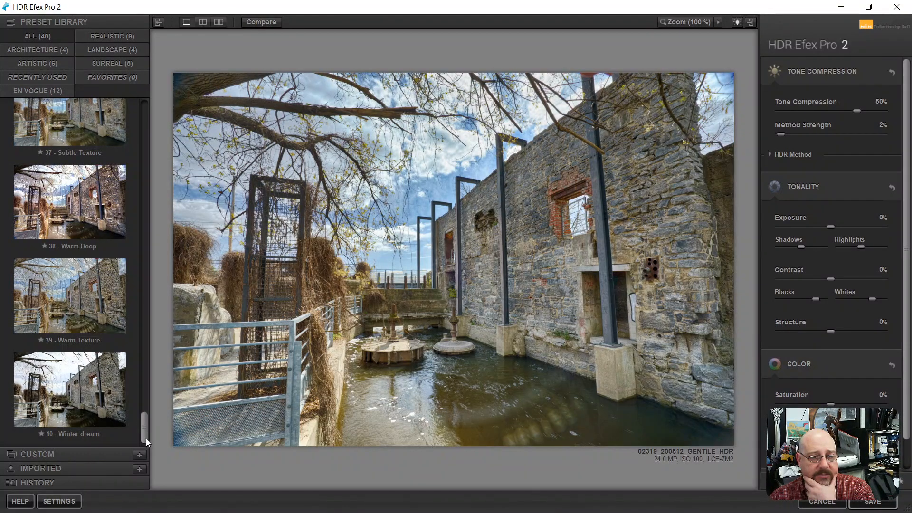
click(75, 244)
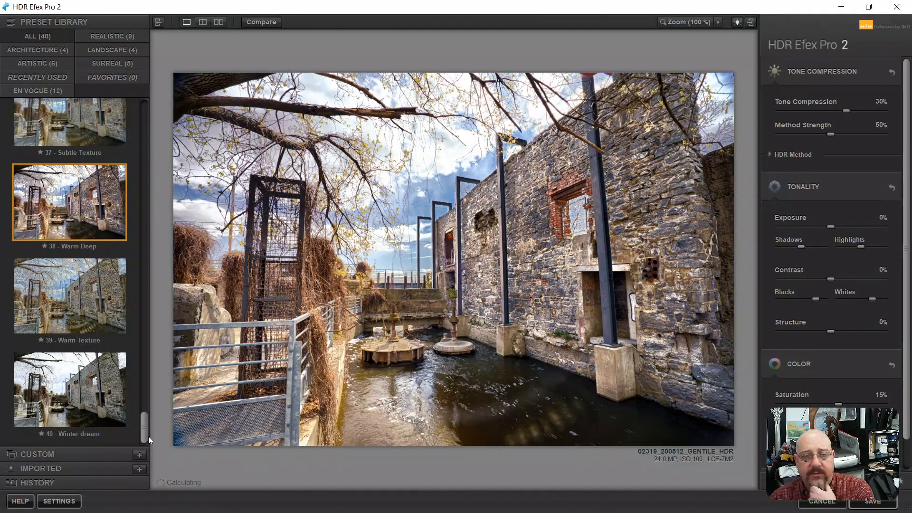
Apply the 04 - Deep 2 preset and set its HDR Method depth to Normal and detail to Accentuated.
drag(145, 435, 173, 142)
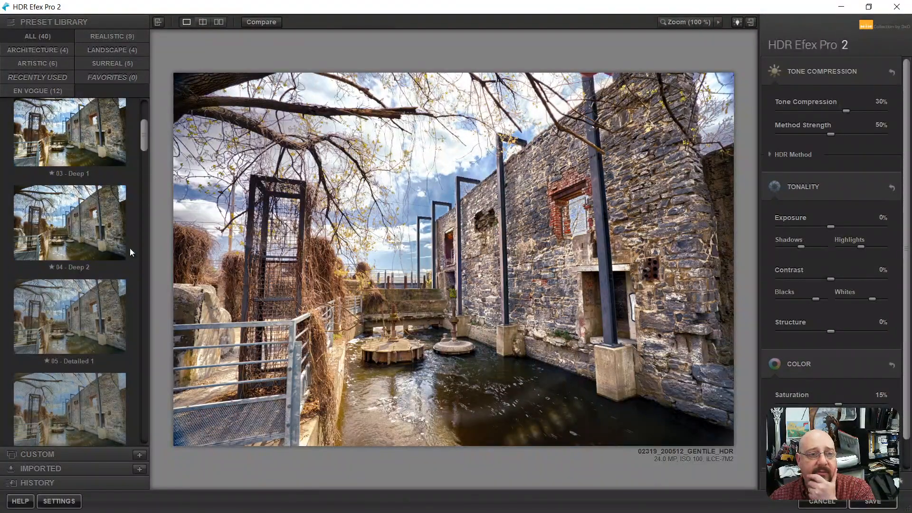
click(86, 249)
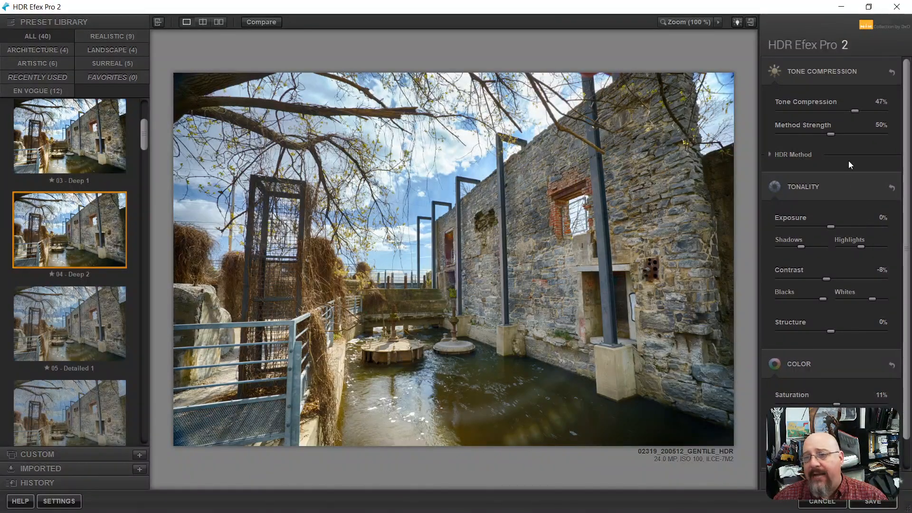
click(769, 155)
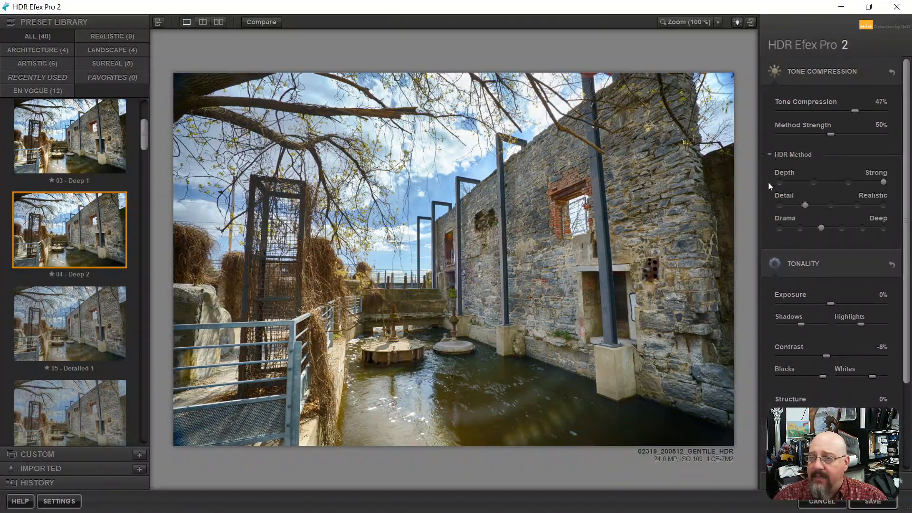
click(853, 184)
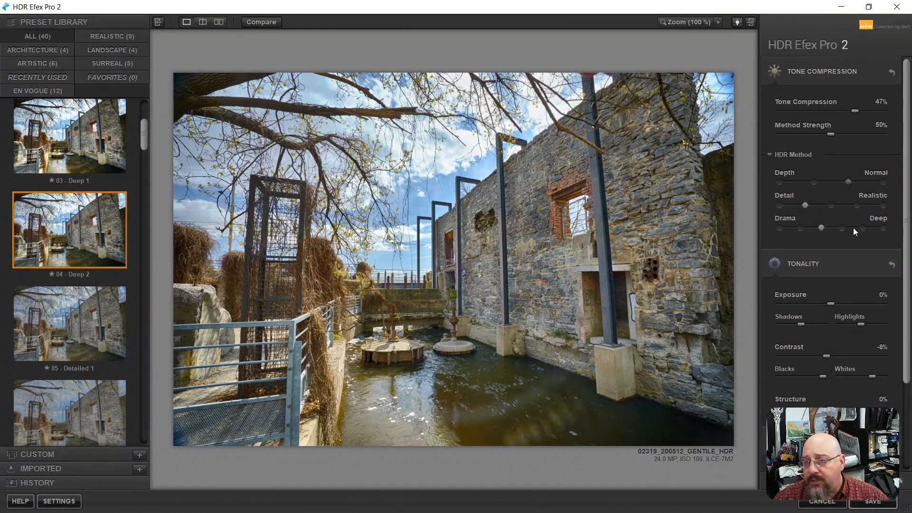
click(830, 205)
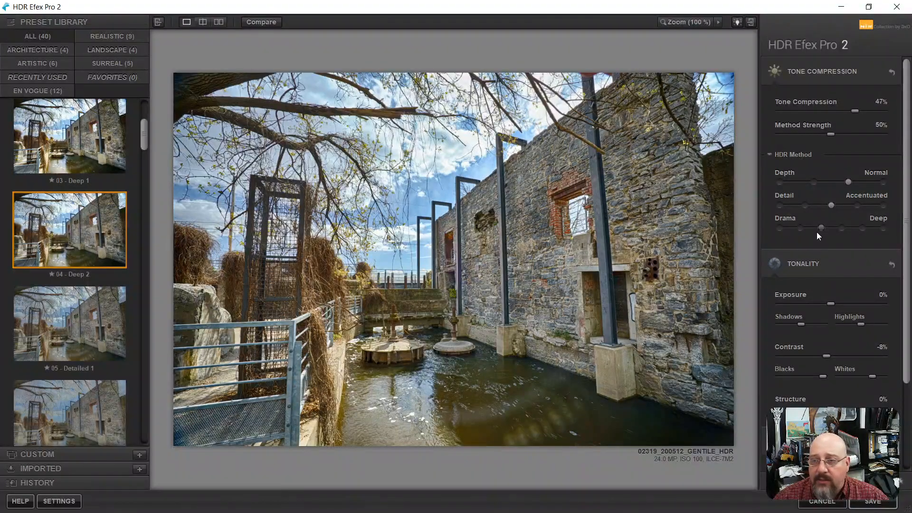
Try the Natural and Dingy drama methods and return Drama to Deep.
click(801, 229)
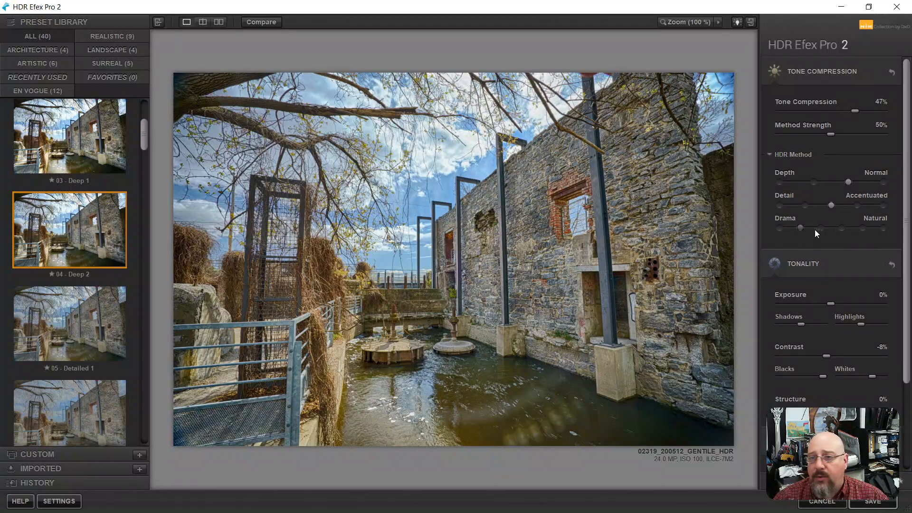
click(842, 228)
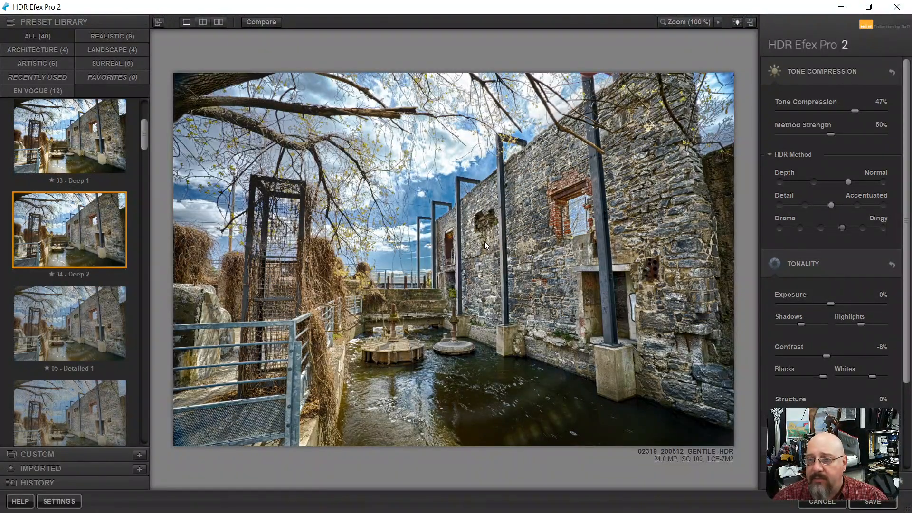
click(821, 230)
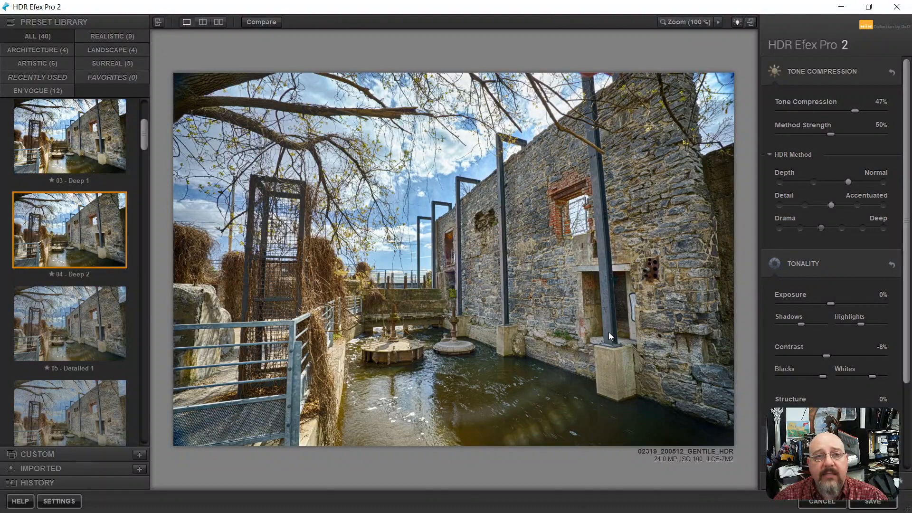
Expand the Loupe & Histogram section and switch it to the loupe.
drag(908, 234, 907, 333)
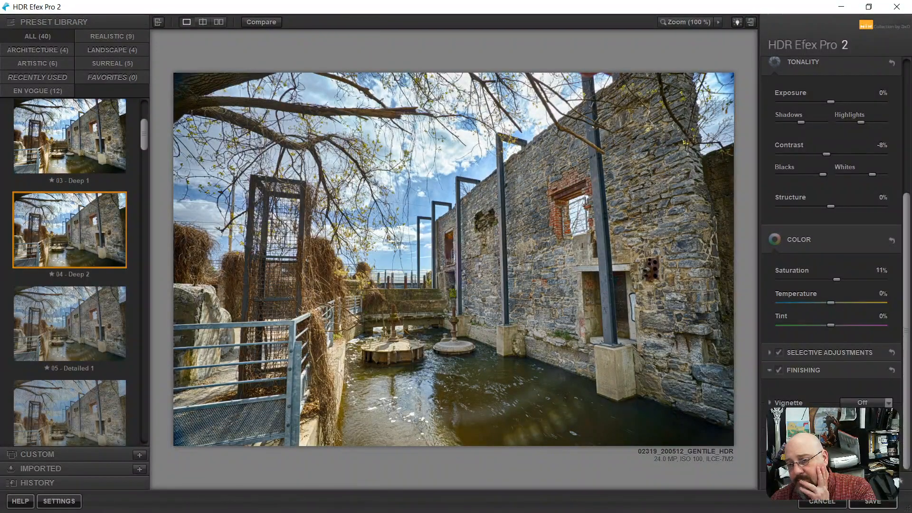
click(770, 481)
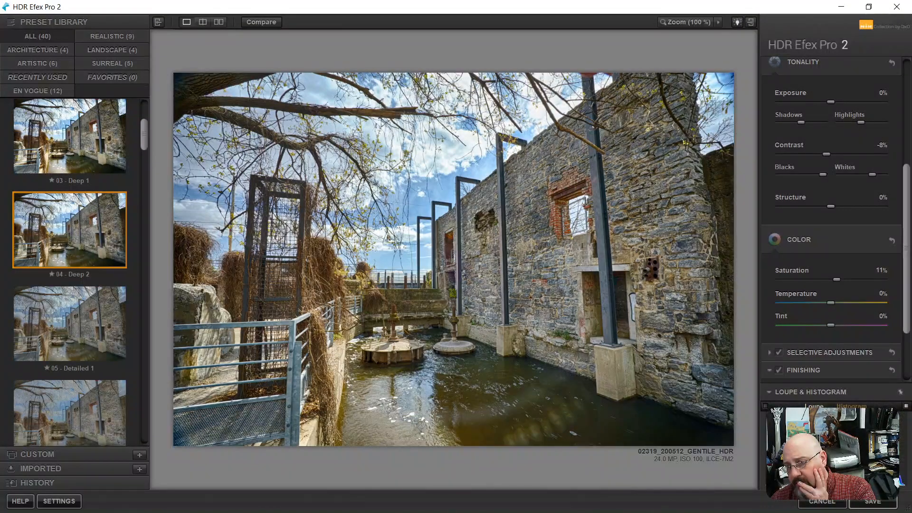
click(814, 407)
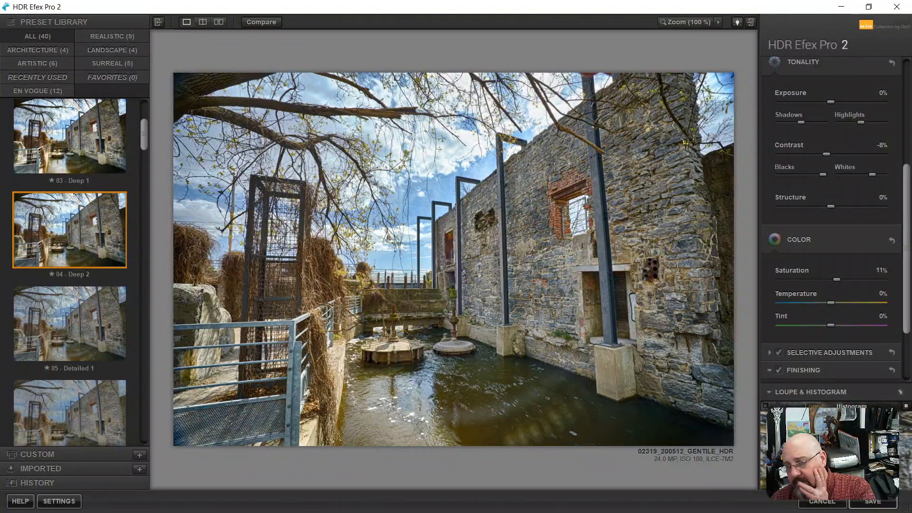
Set the Graduated Neutral Density upper tonality to -0.3 stops and lower tonality to -0.31 stops in the finishing adjustments.
click(769, 370)
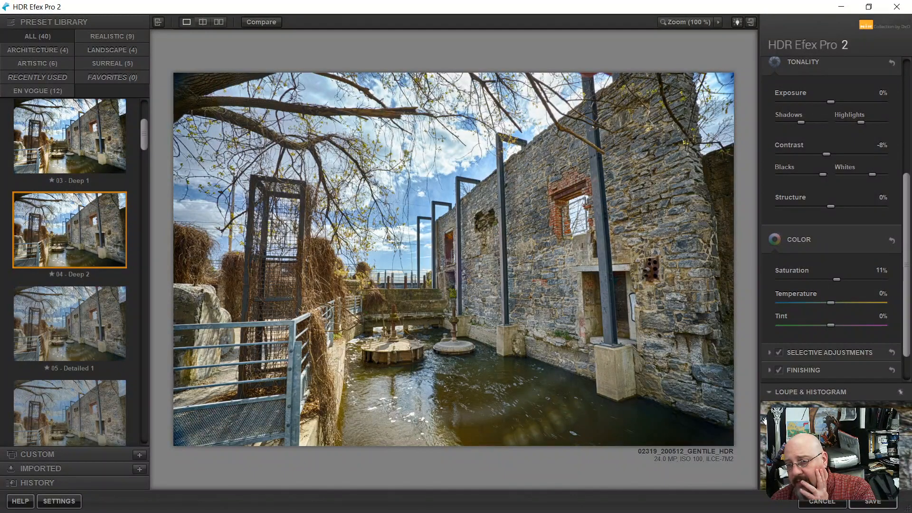
click(787, 372)
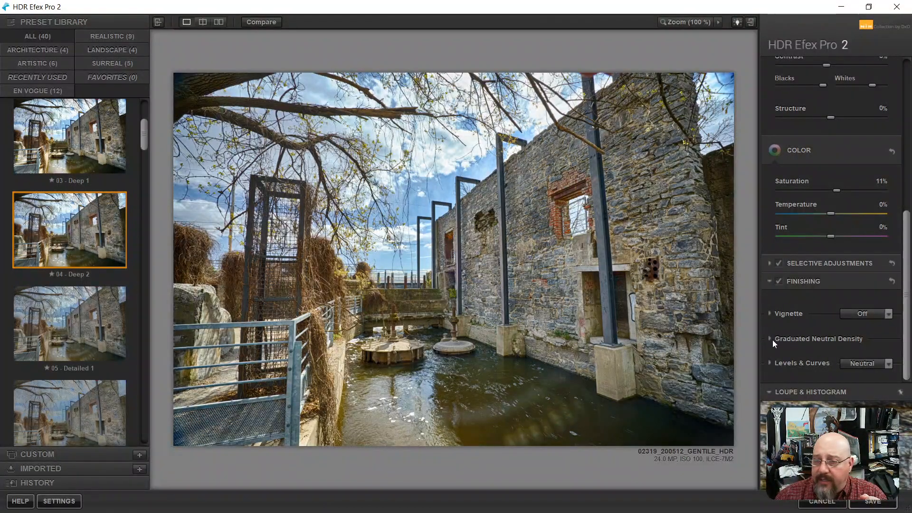
click(772, 340)
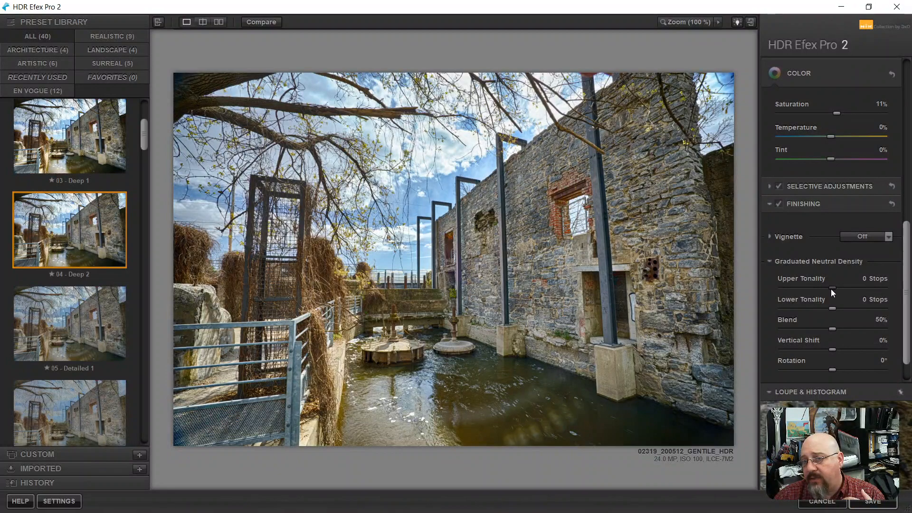
drag(838, 289, 823, 288)
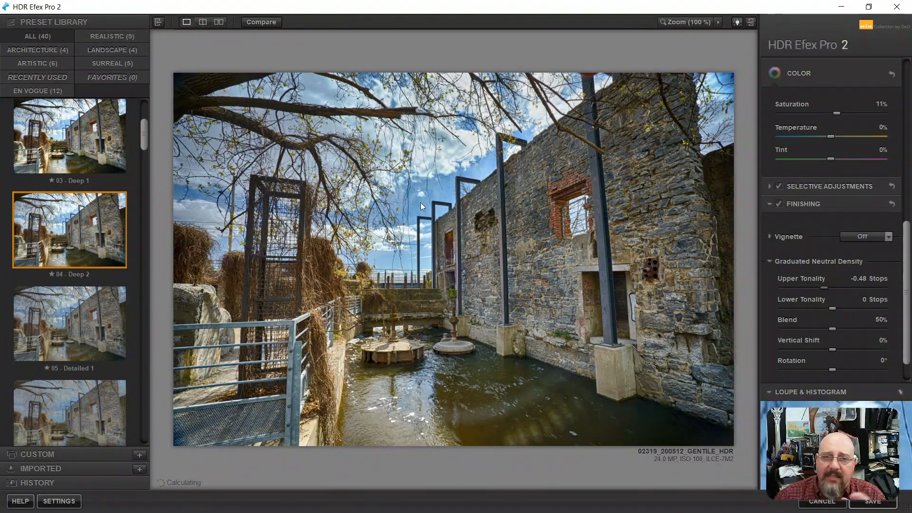
click(826, 288)
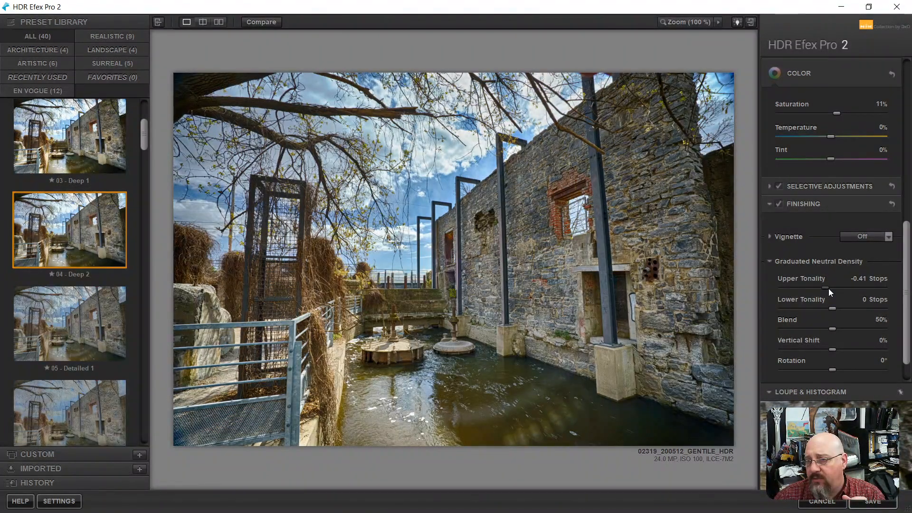
drag(828, 289, 830, 288)
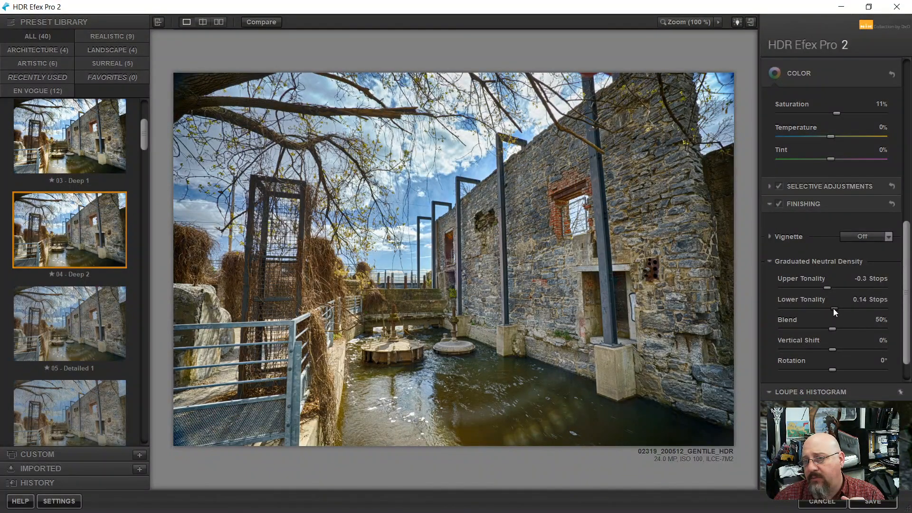
drag(833, 309, 825, 309)
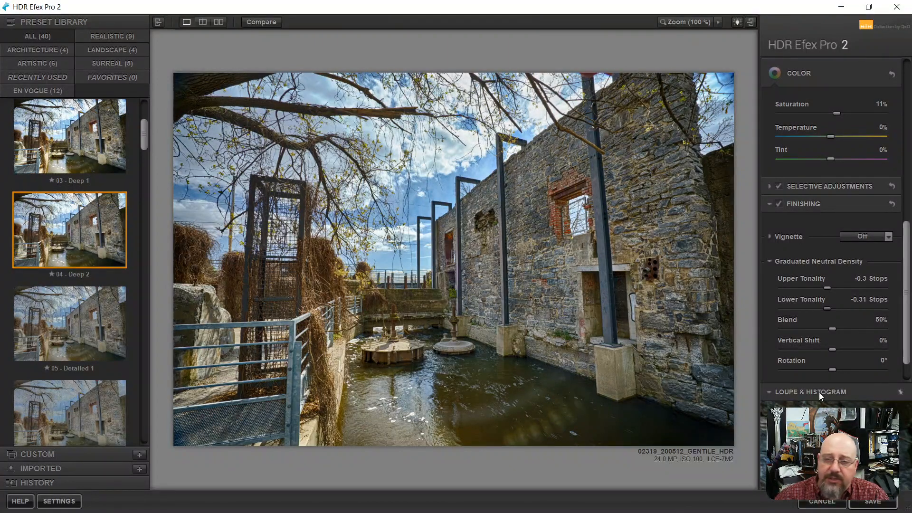
Preview the vignette options, including Lens 3, on the ruin image.
drag(906, 352, 905, 354)
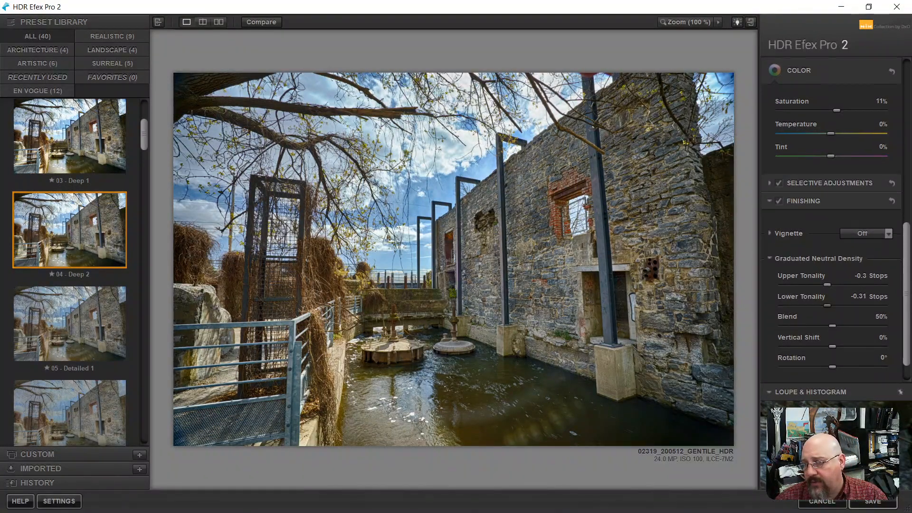
scroll(831, 219, down, 1)
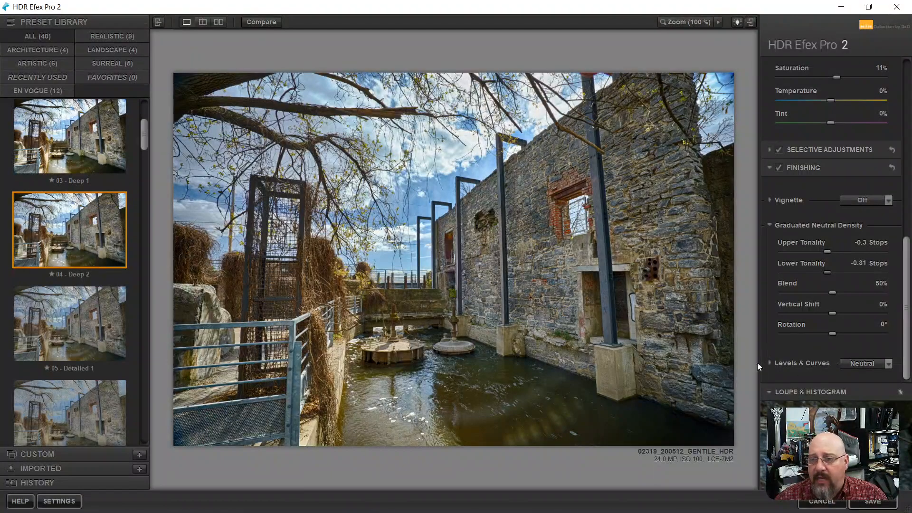
click(882, 200)
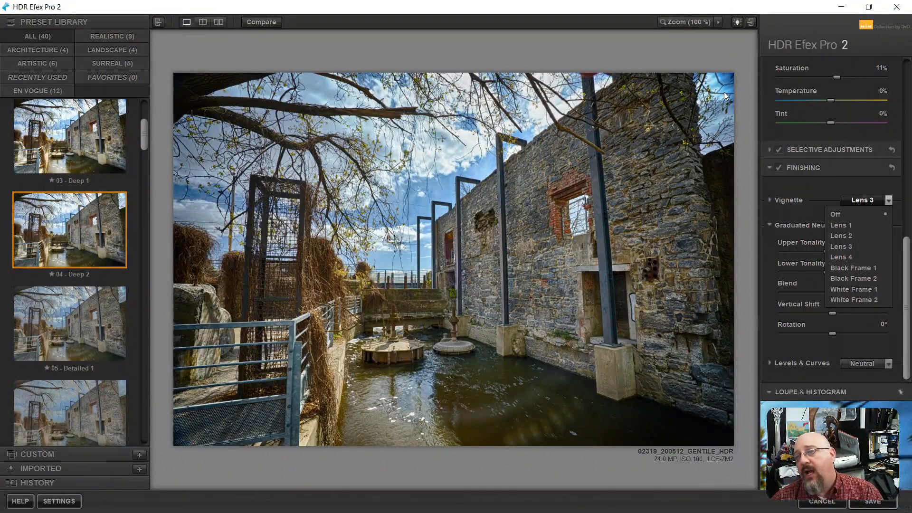
Expand the selective adjustments and place a control point on the tree branch in the photo's upper left corner.
drag(909, 254, 908, 200)
click(769, 275)
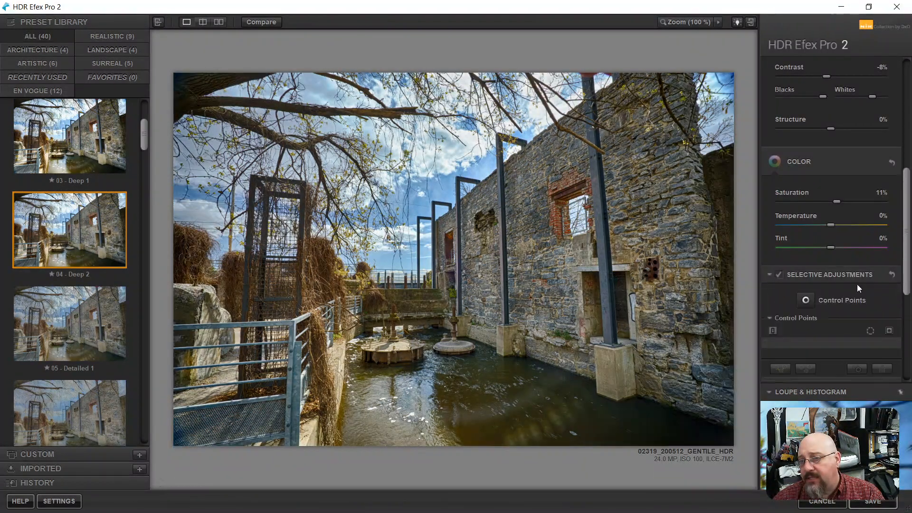
click(806, 300)
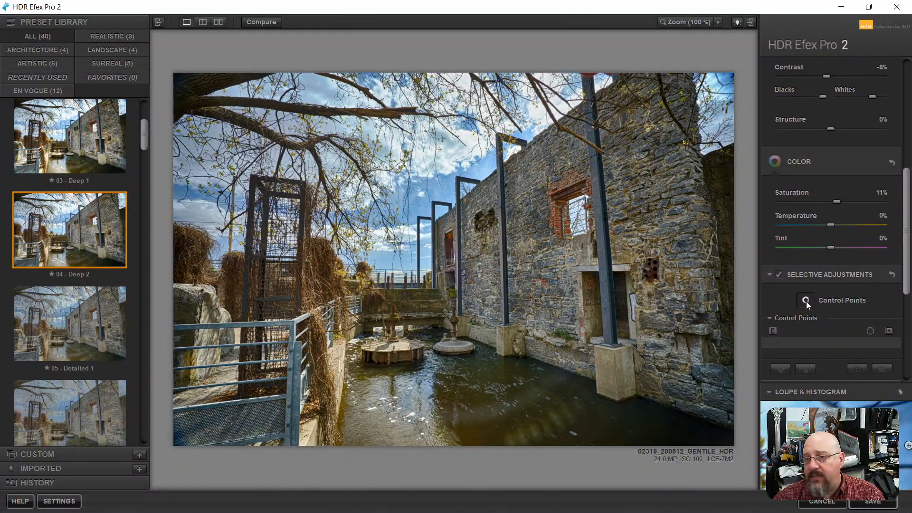
click(199, 91)
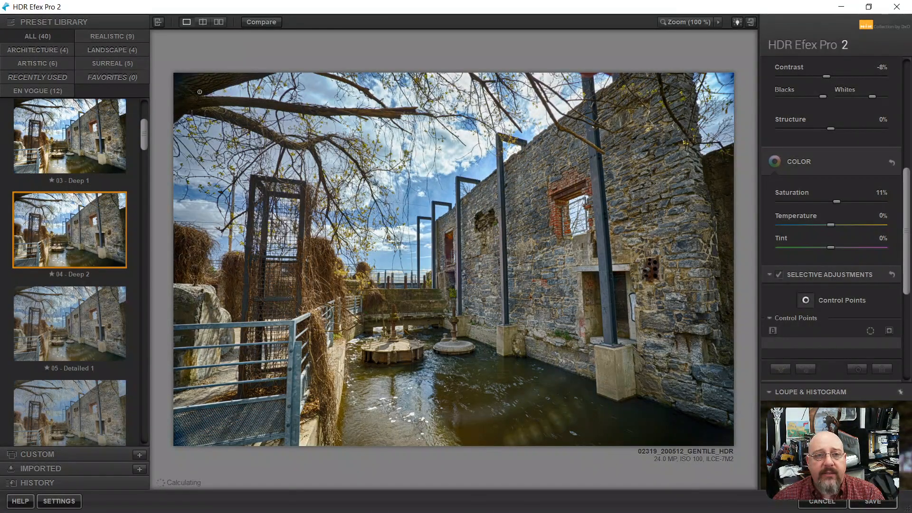
Place the control point at the tree in the photo's upper left, enlarge its area to 25% and move it onto the branch.
click(190, 86)
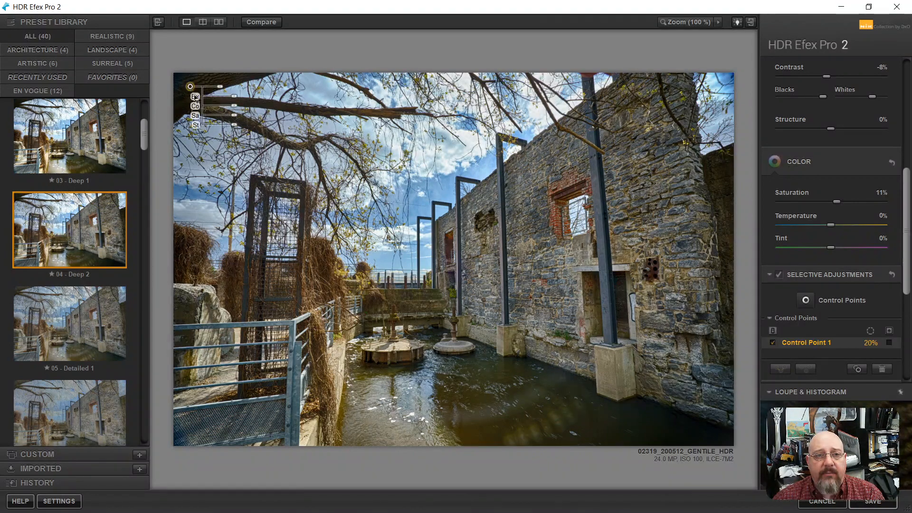
click(220, 88)
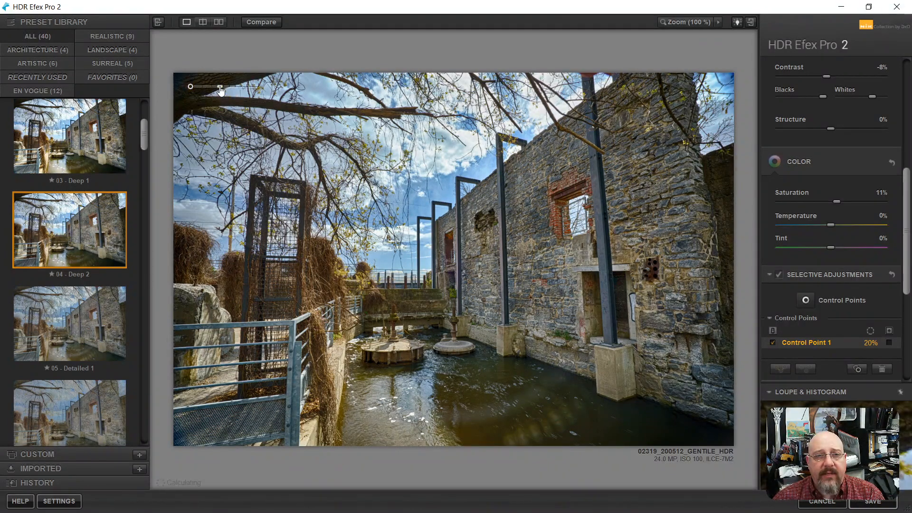
drag(220, 88, 212, 108)
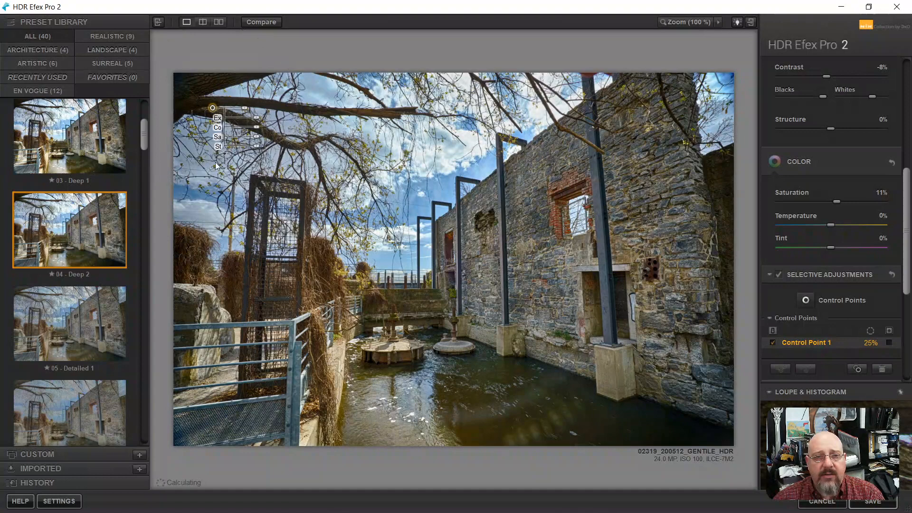
Raise the branch control point's exposure moderately and lower its contrast slightly.
mouse_move(259, 120)
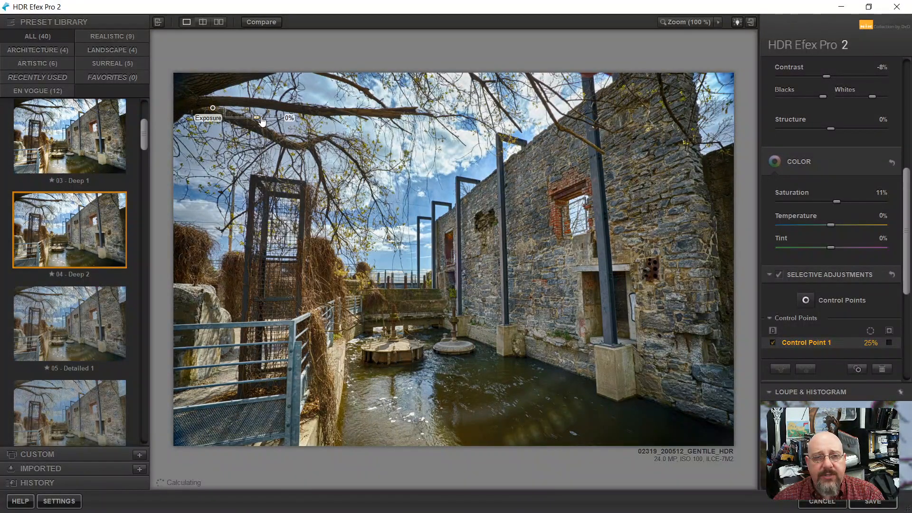
drag(262, 121, 268, 122)
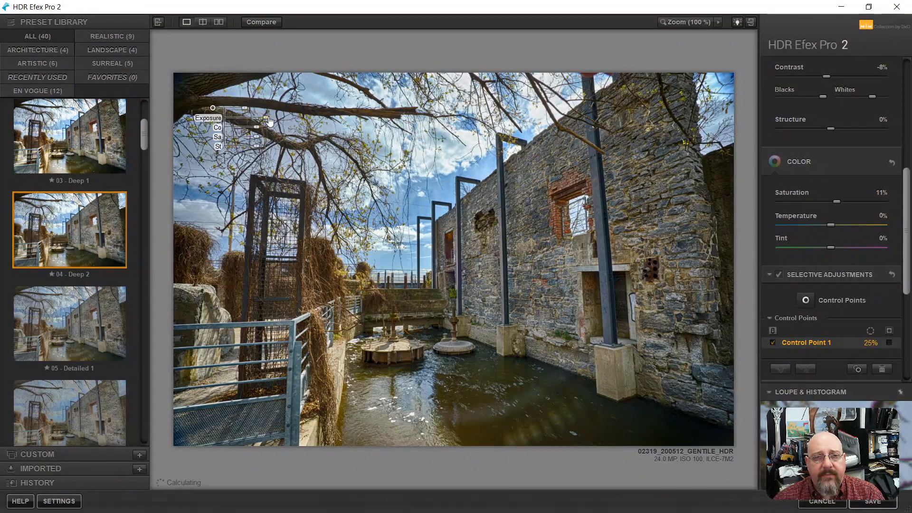
mouse_move(267, 119)
mouse_down()
mouse_move(237, 123)
mouse_move(269, 122)
mouse_up()
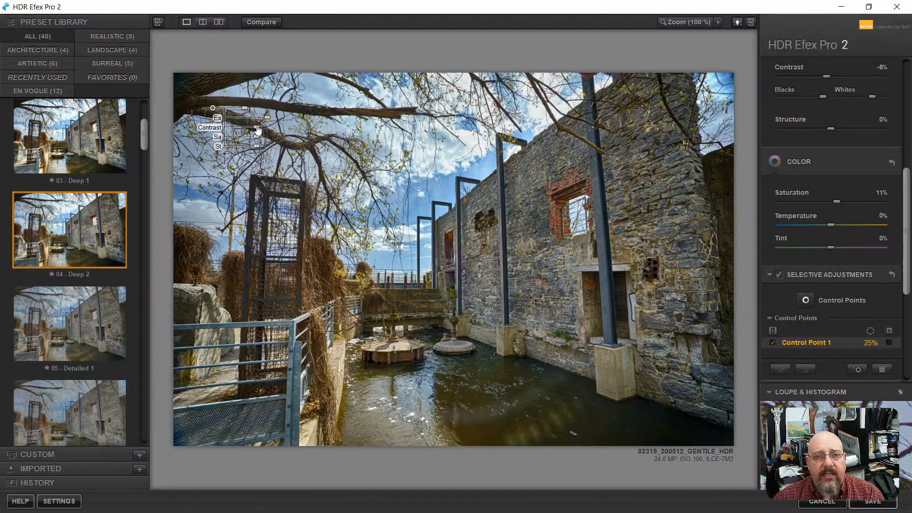
mouse_move(258, 129)
drag(257, 127, 254, 126)
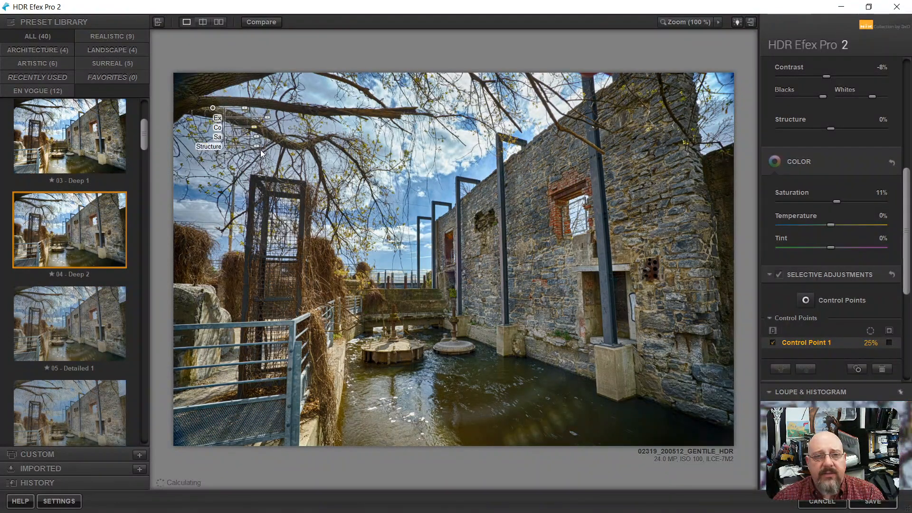
mouse_move(260, 149)
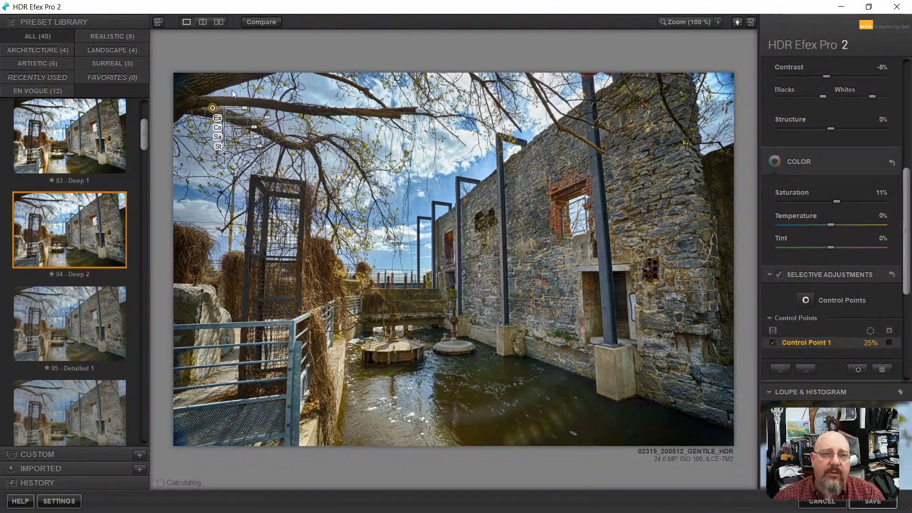
Shrink the control point's area to 14%, move it up the branch, and duplicate it as six 6% points along the two tree branches.
mouse_move(245, 108)
mouse_down()
mouse_move(221, 106)
mouse_move(305, 108)
mouse_move(207, 100)
mouse_move(236, 104)
mouse_up()
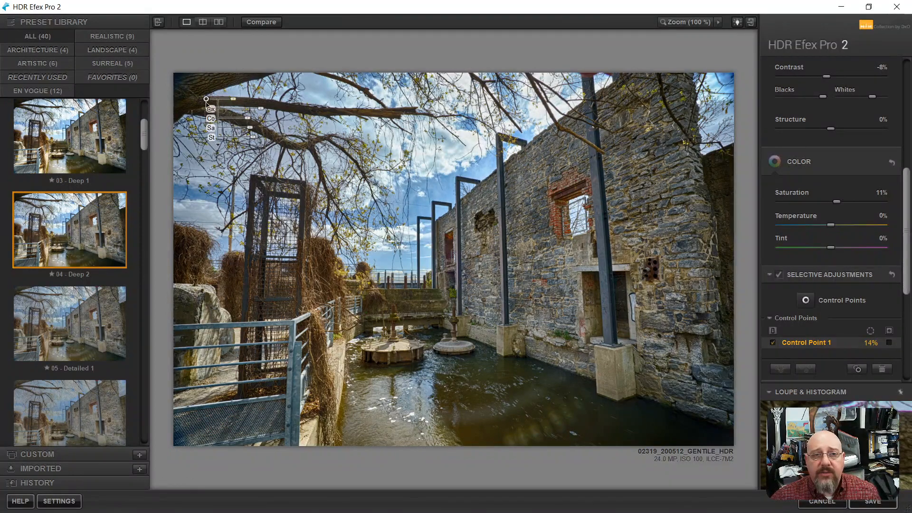
alt+drag(206, 100, 308, 110)
drag(342, 114, 364, 111)
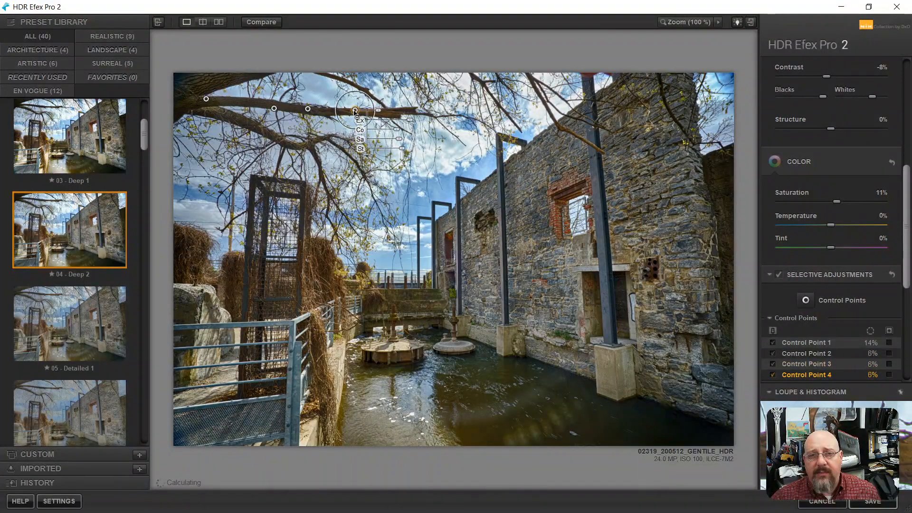
click(274, 109)
drag(274, 109, 243, 127)
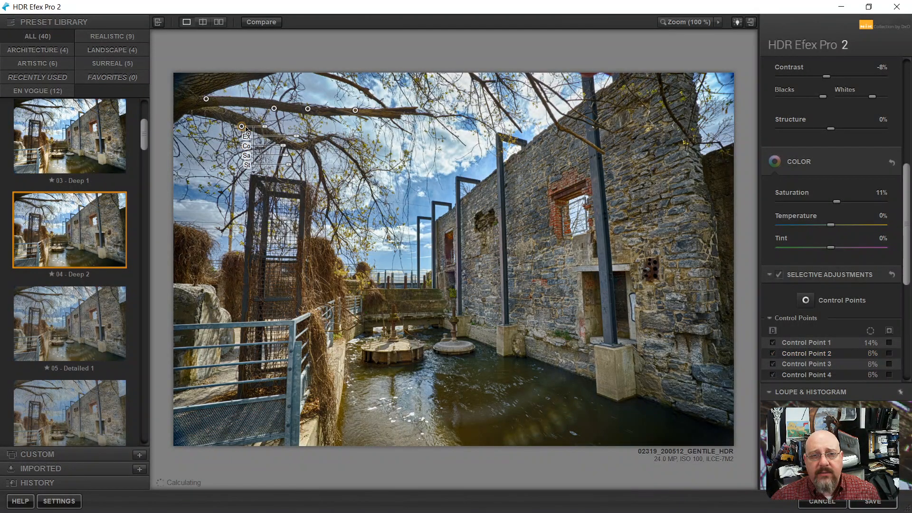
drag(245, 127, 308, 151)
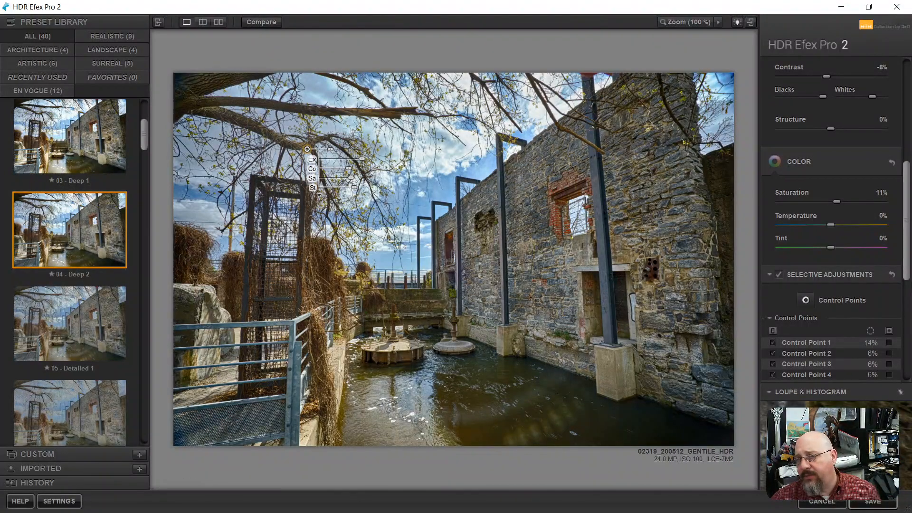
Select Control Points 1 through 7 and combine them into one group.
scroll(910, 279, down, 3)
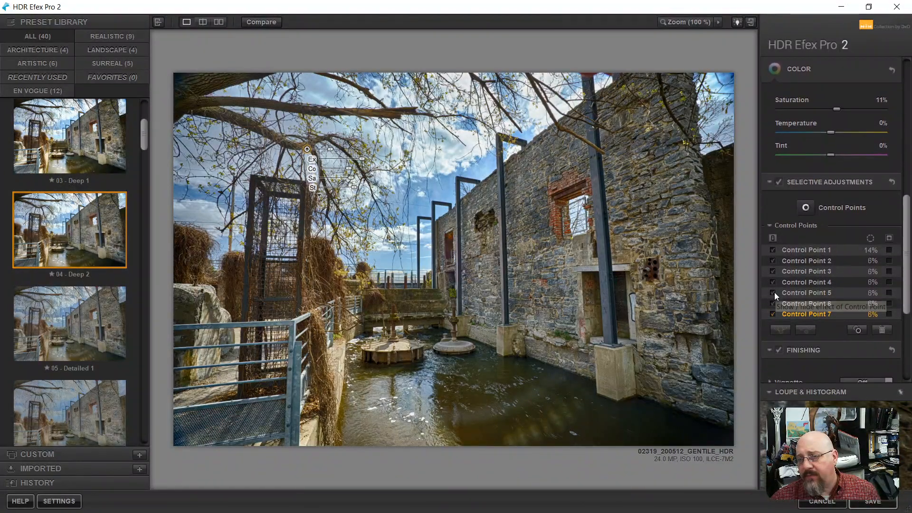
click(806, 250)
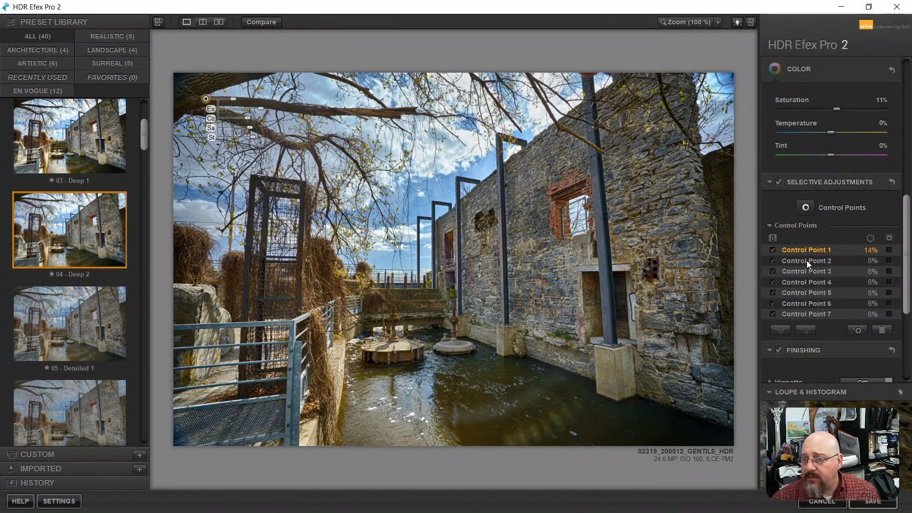
shift+click(806, 260)
shift+click(811, 272)
shift+click(813, 282)
shift+click(813, 292)
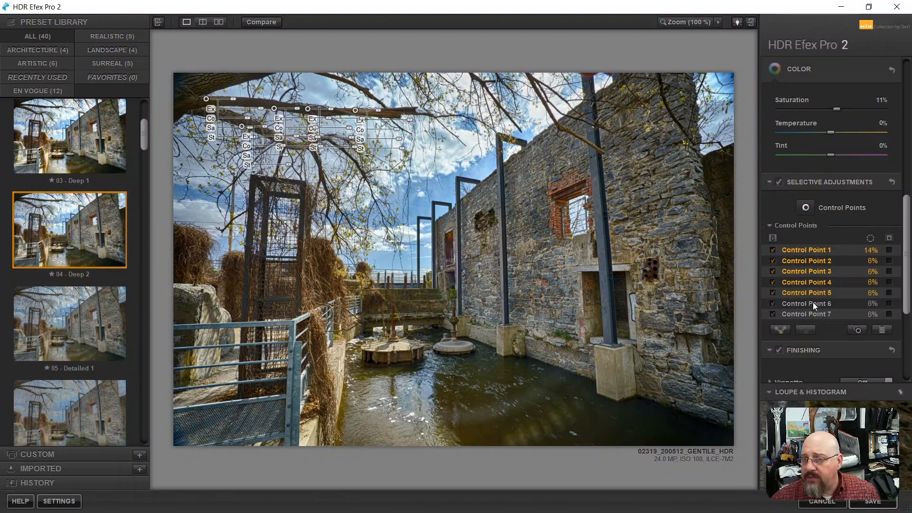
shift+click(813, 303)
shift+click(810, 315)
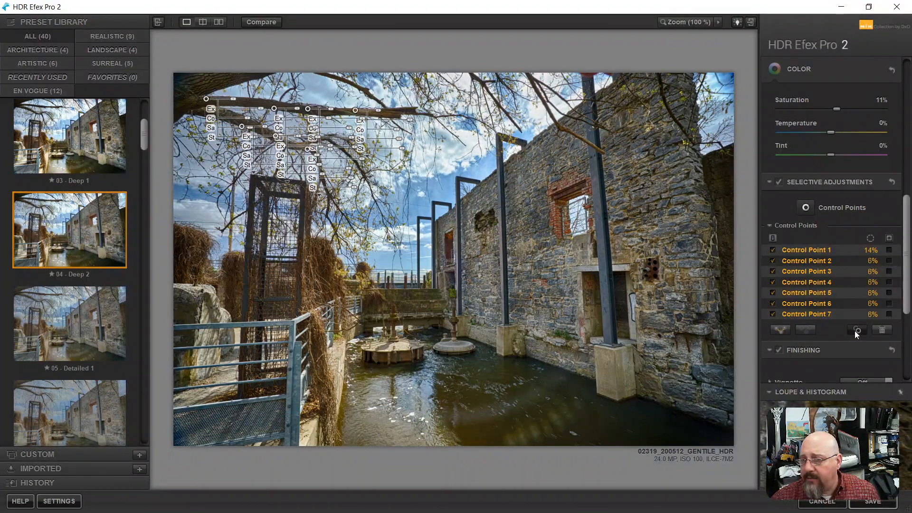
click(780, 329)
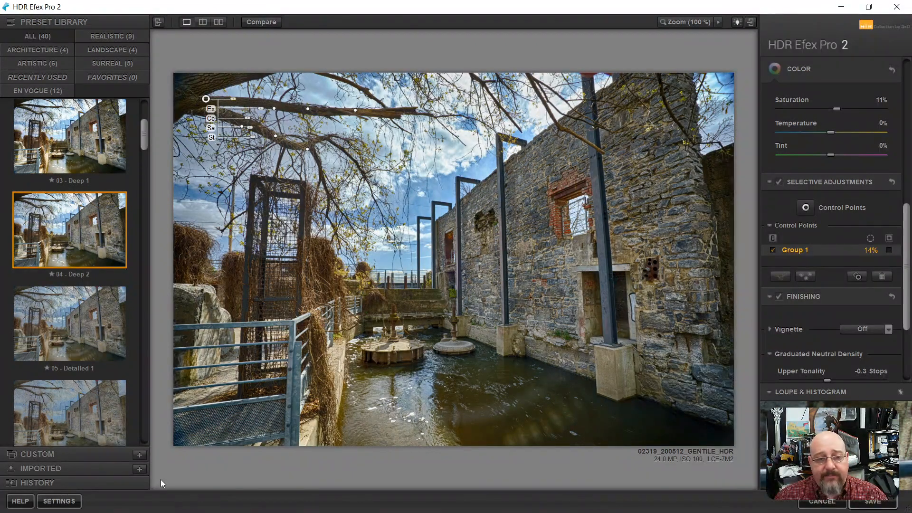
Save the current adjustments as a custom preset named "04 - Deep 2 - MOD_AJ".
click(140, 454)
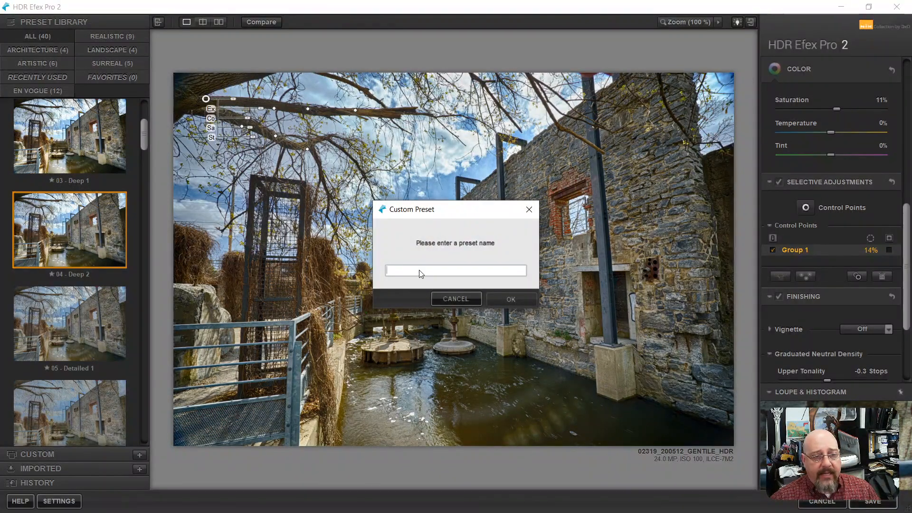
text(04)
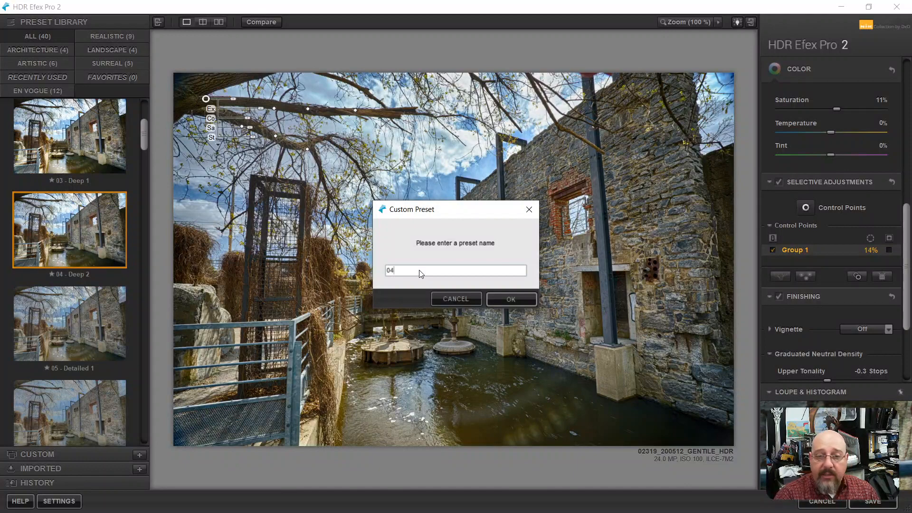
text( - )
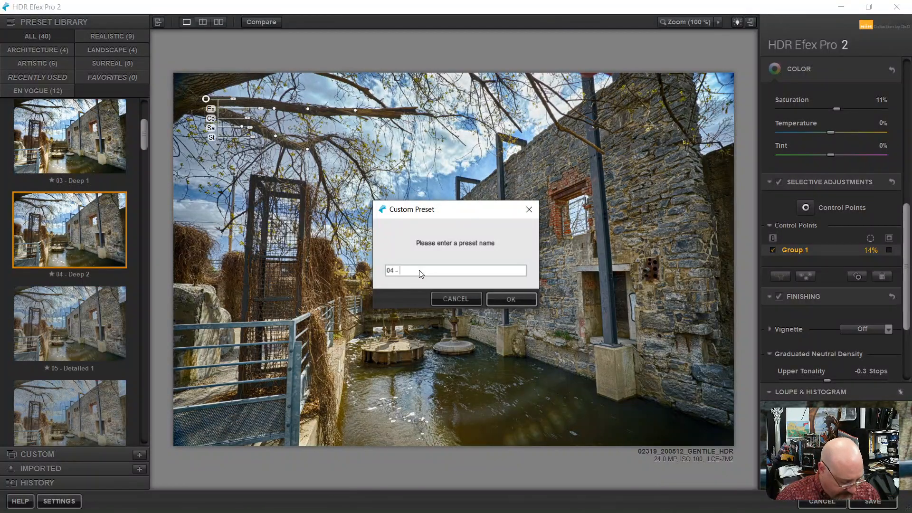
text(Deep)
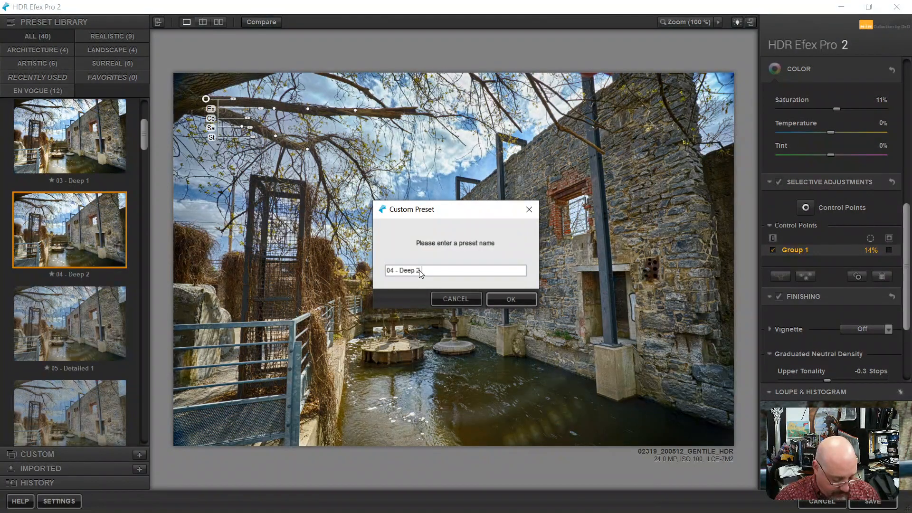
text( 2 - MO)
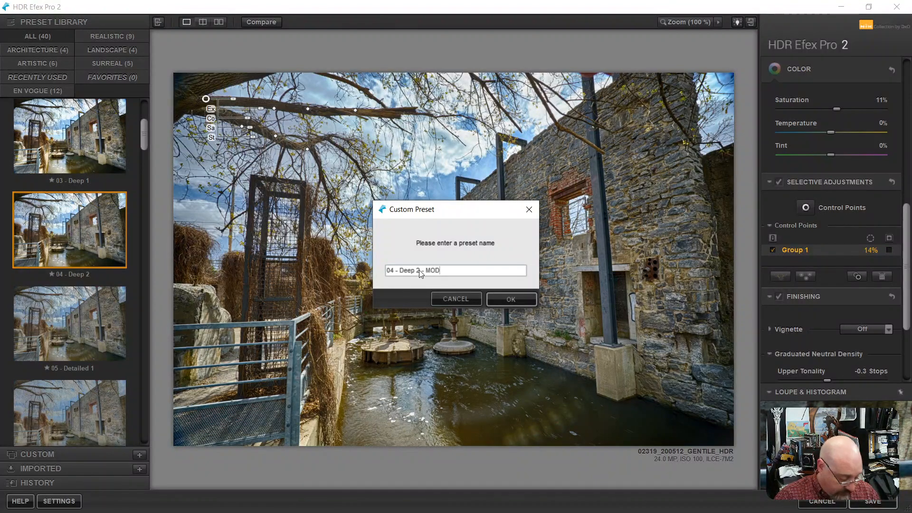
text(D_AJ)
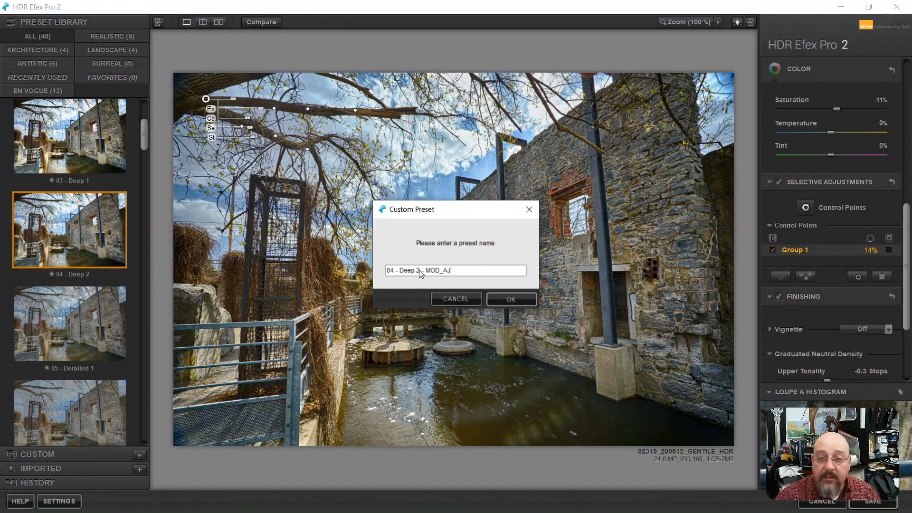
key(Return)
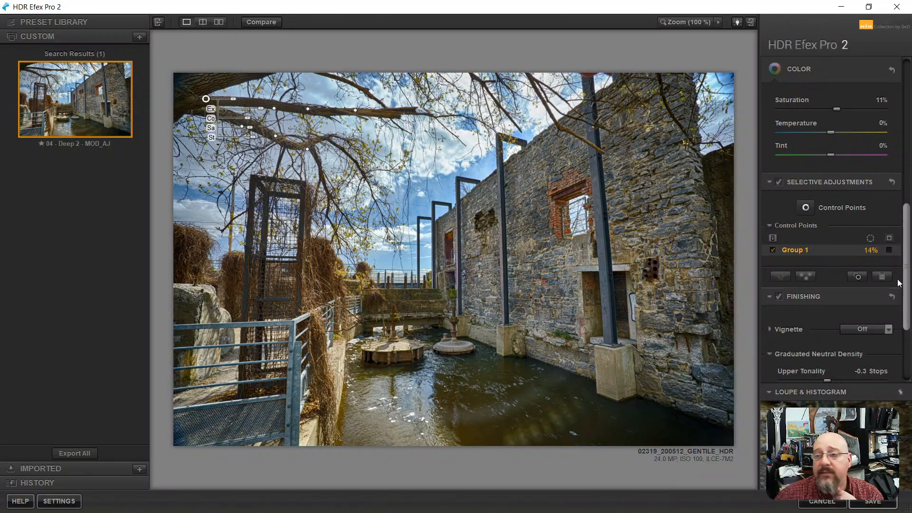
Look through the En Vogue, Surreal, Landscape and Realistic categories of the preset library.
scroll(906, 291, up, 2)
scroll(907, 132, up, 5)
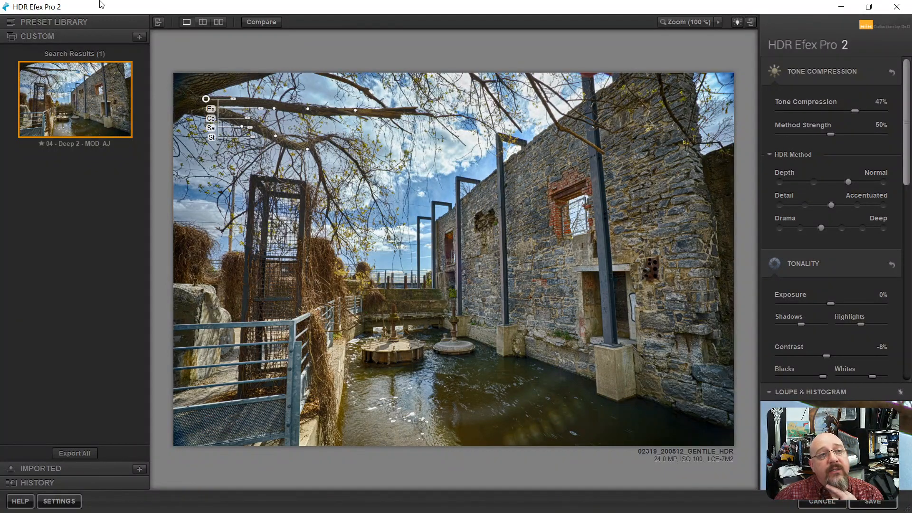
click(87, 22)
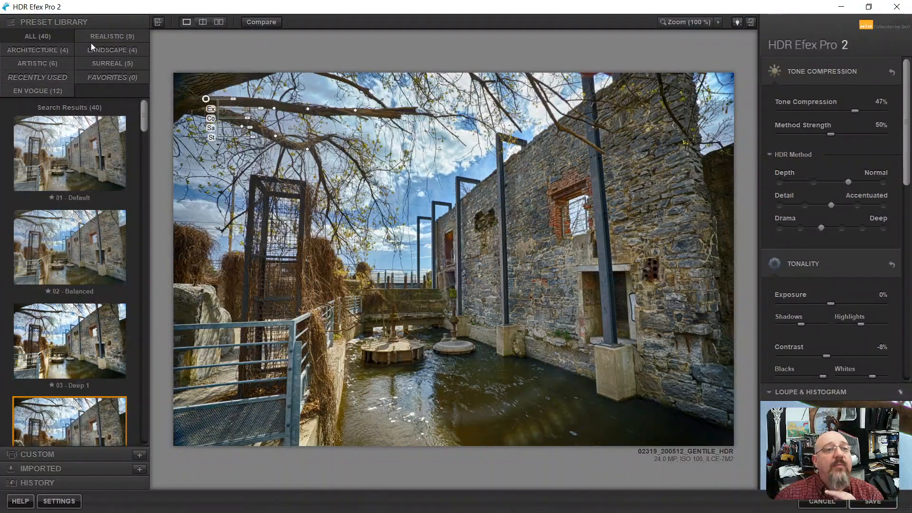
click(47, 90)
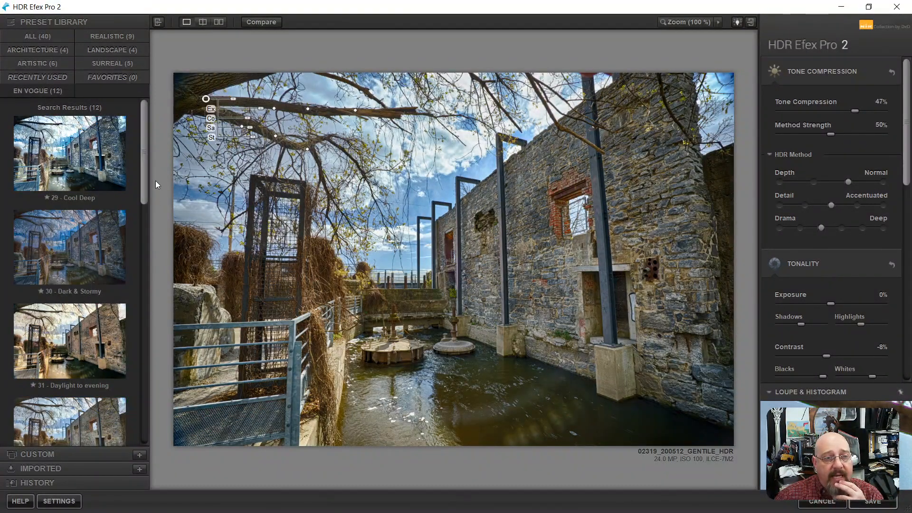
drag(146, 165, 137, 381)
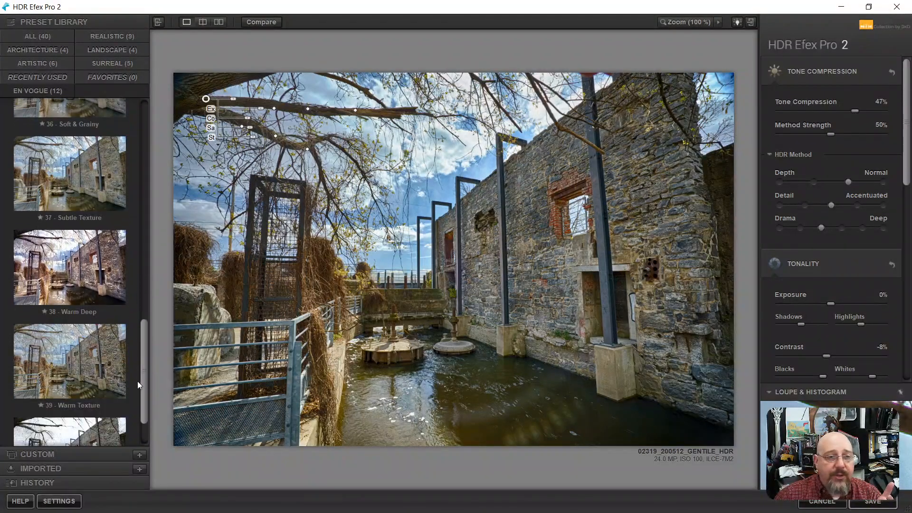
click(101, 64)
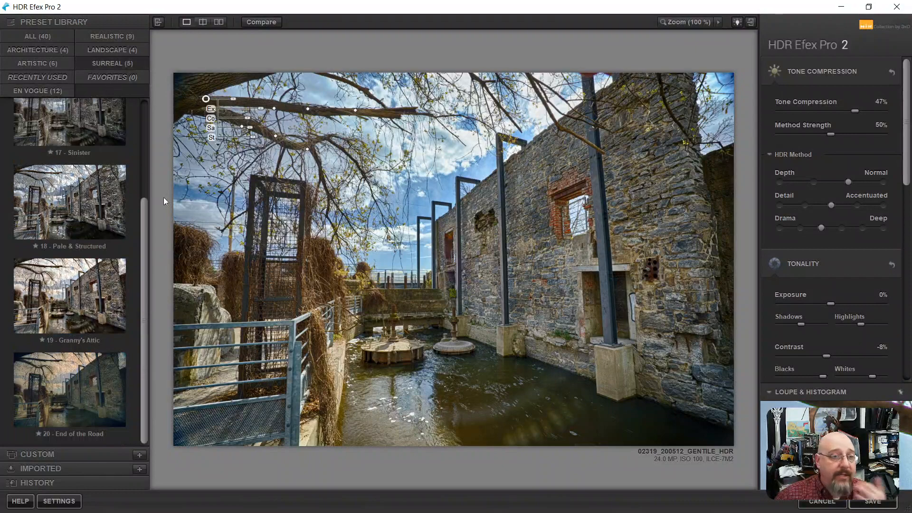
drag(142, 258, 142, 335)
click(116, 49)
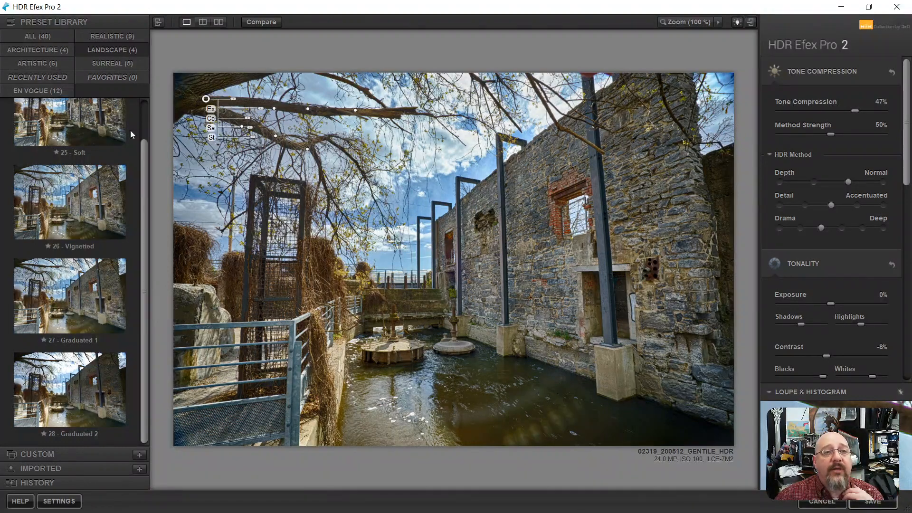
click(122, 40)
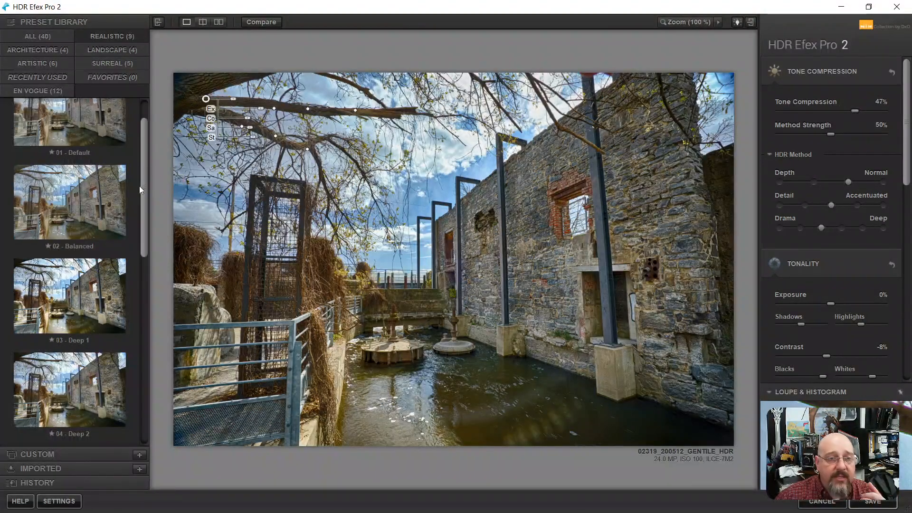
scroll(141, 181, down, 1)
scroll(141, 178, up, 1)
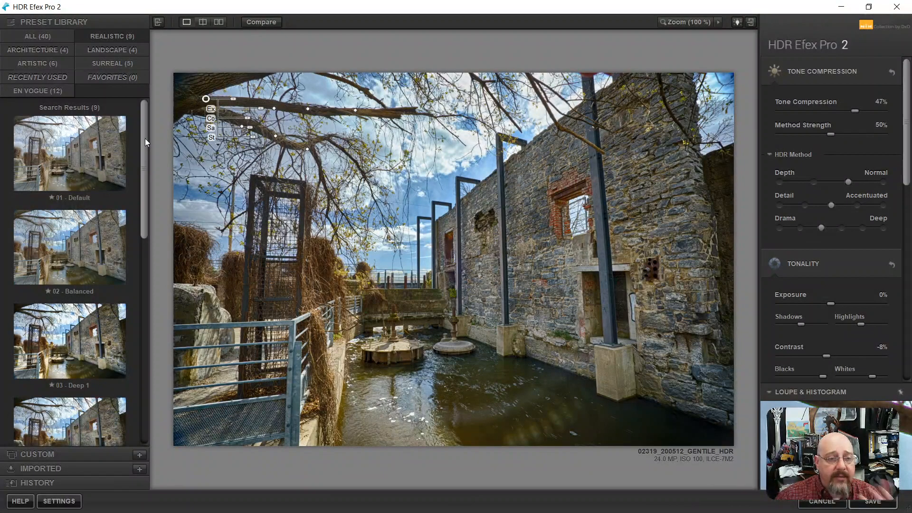
drag(144, 138, 136, 360)
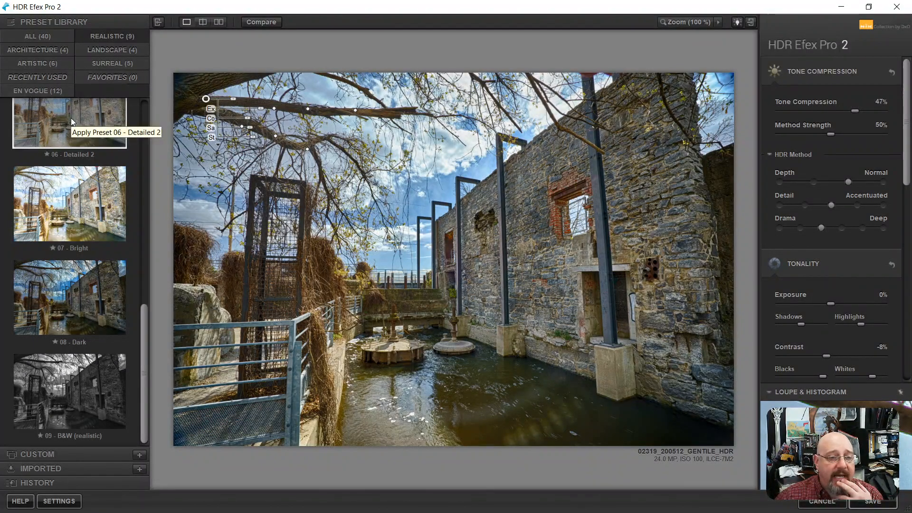
Return to the custom presets and examine the export option of the saved Deep 2 variant.
click(92, 458)
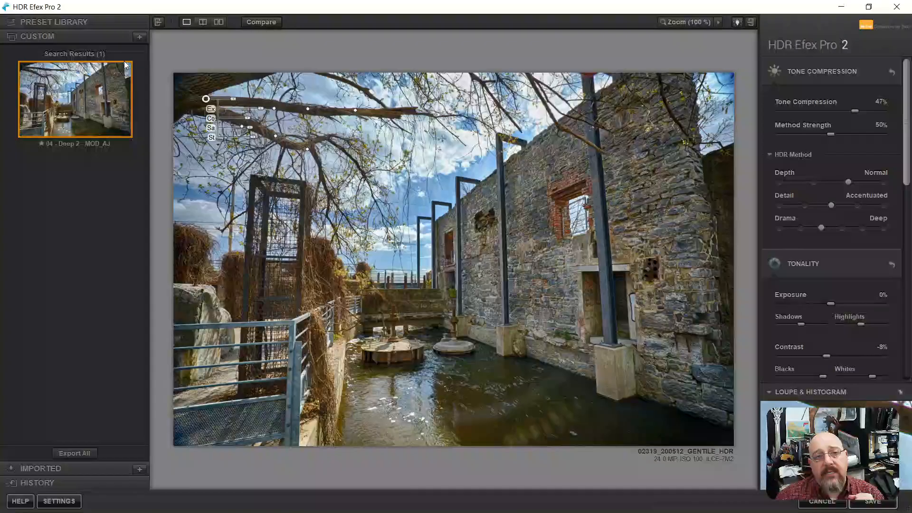
mouse_move(126, 71)
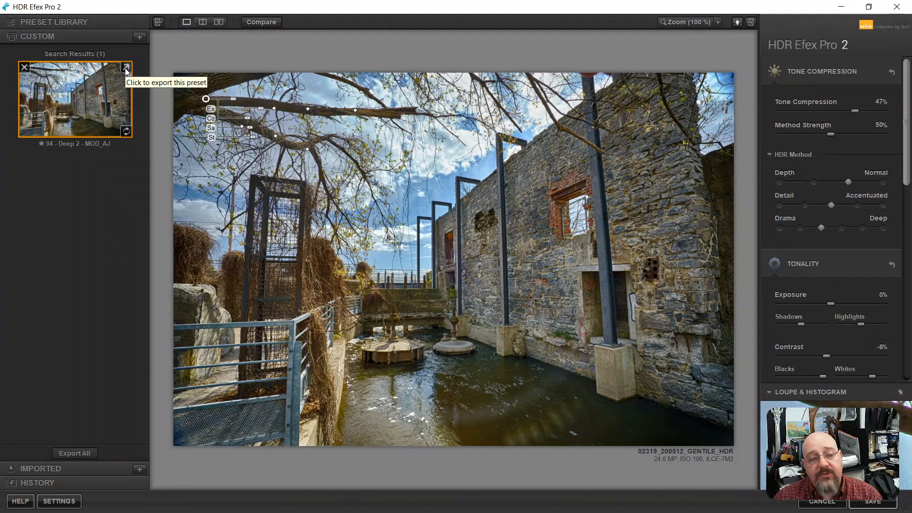
Return to the full preset library, then save the finished HDR image back to the Lightroom Classic catalog.
click(31, 21)
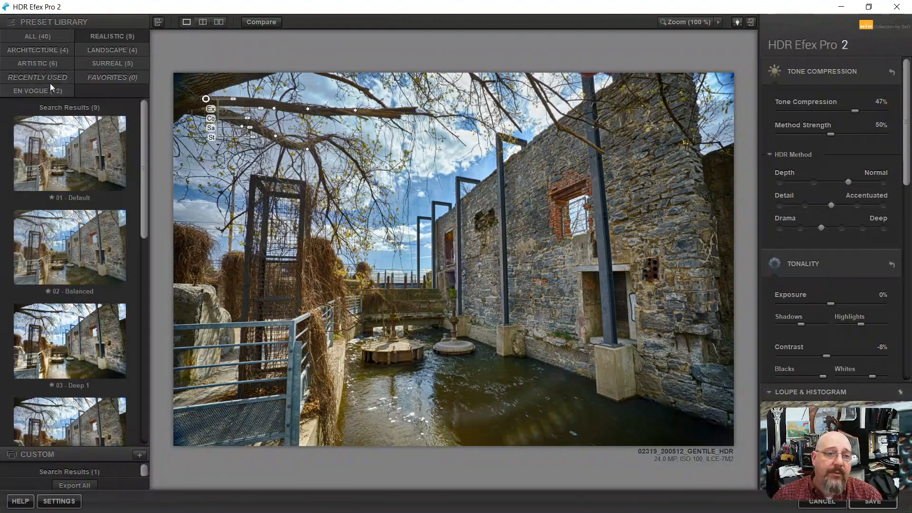
click(879, 504)
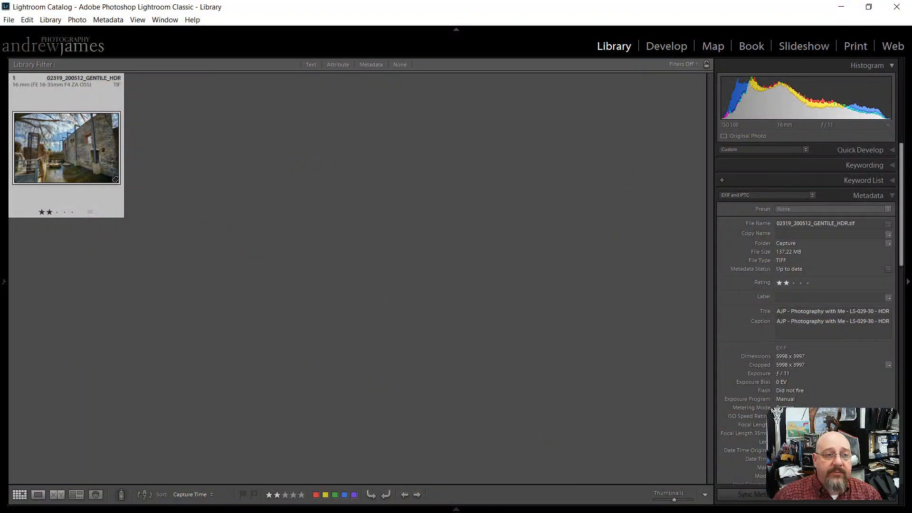
Open the Capture subfolder of the 200512-002 HDR shoot and filter it to photos rated two stars or higher.
mouse_move(6, 219)
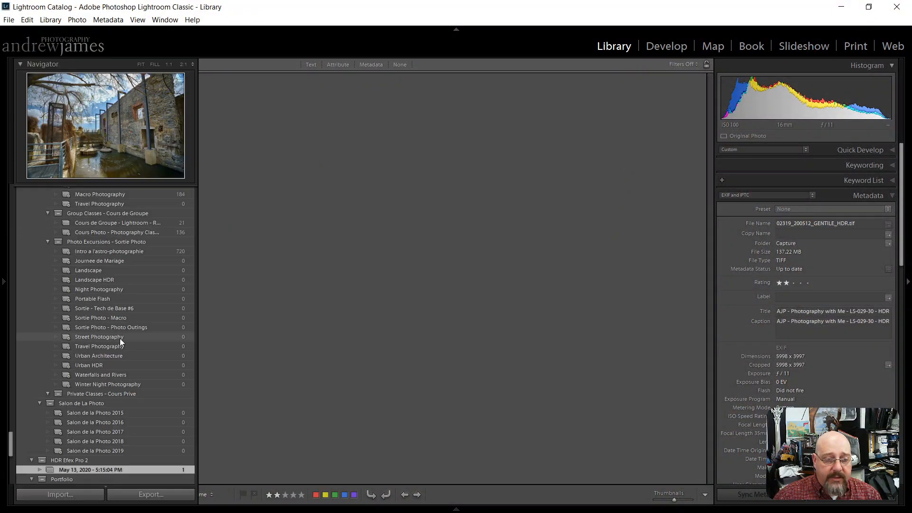
scroll(121, 338, down, 3)
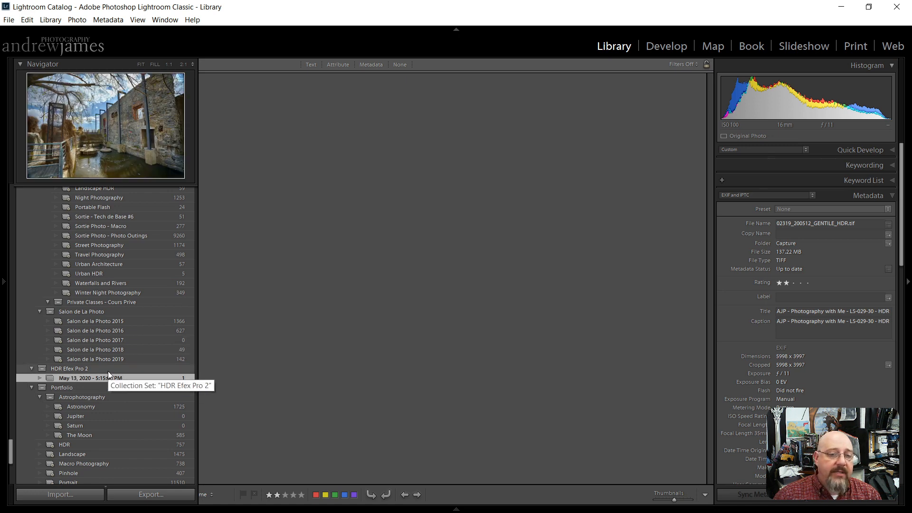
scroll(107, 371, up, 15)
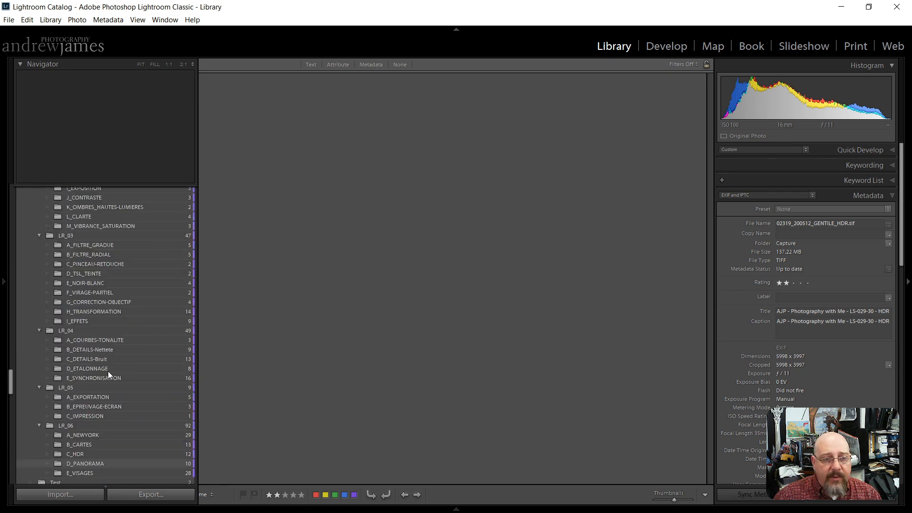
scroll(107, 371, up, 3)
scroll(108, 371, down, 2)
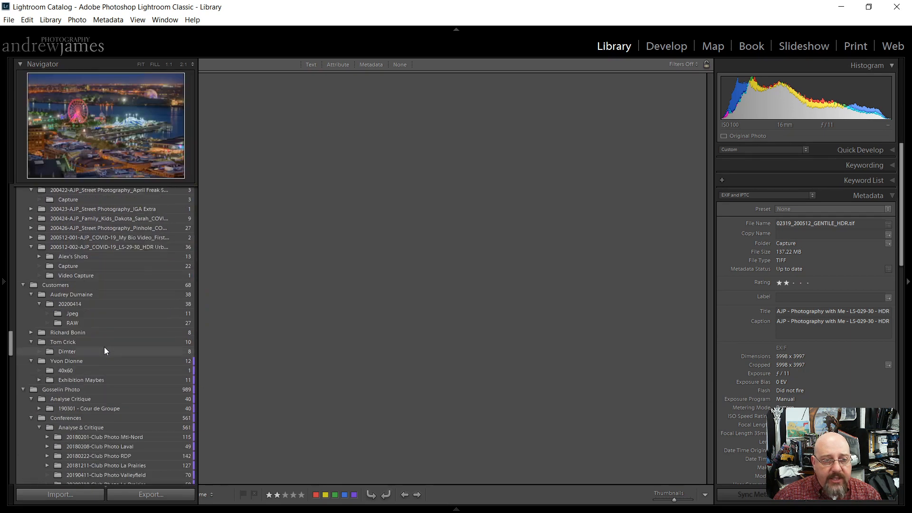
click(98, 248)
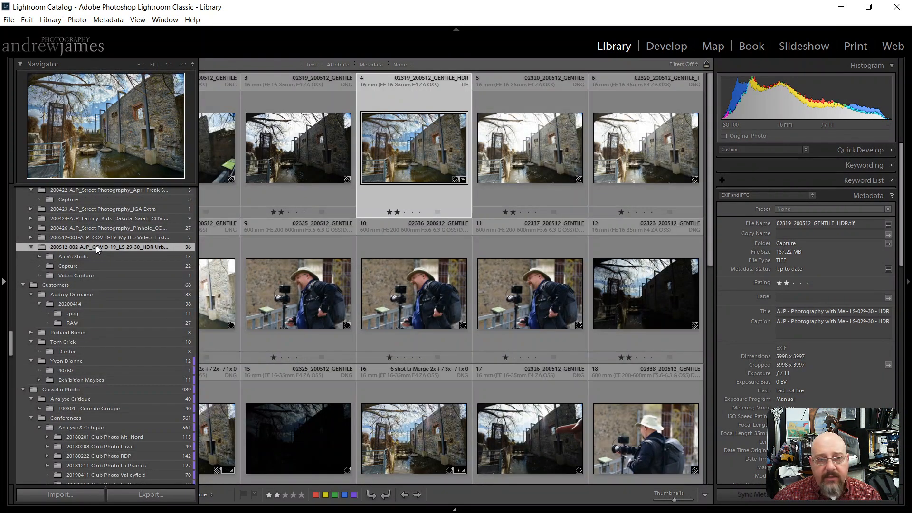
click(90, 266)
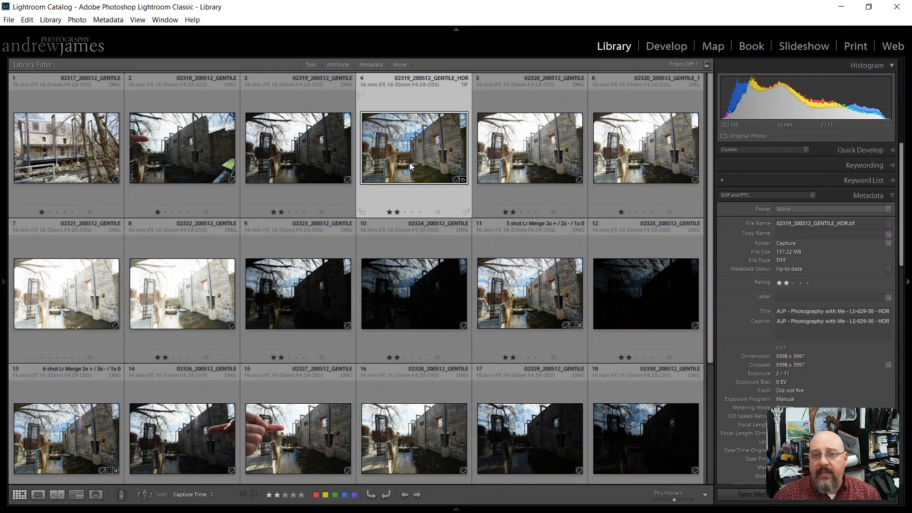
click(338, 64)
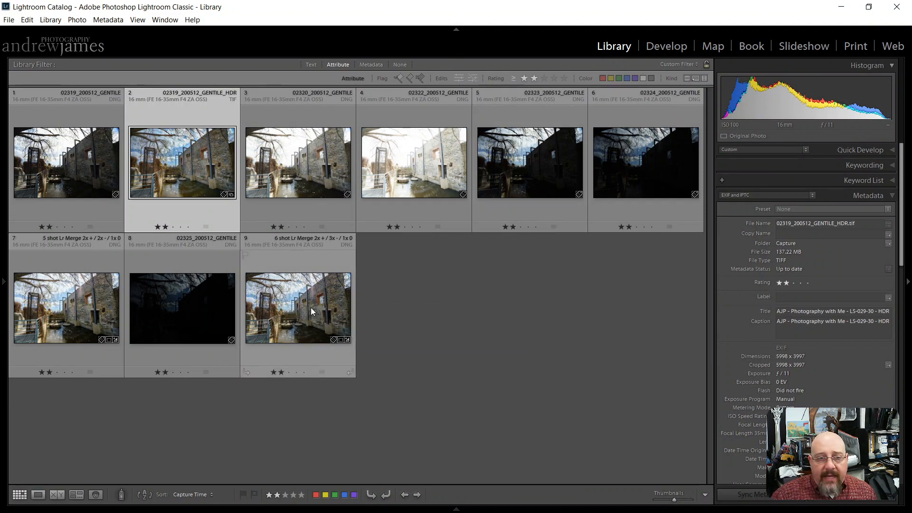
Select the HDR TIFF with the 5-shot and 6-shot merges, survey them together, and return to the grid.
ctrl+click(85, 309)
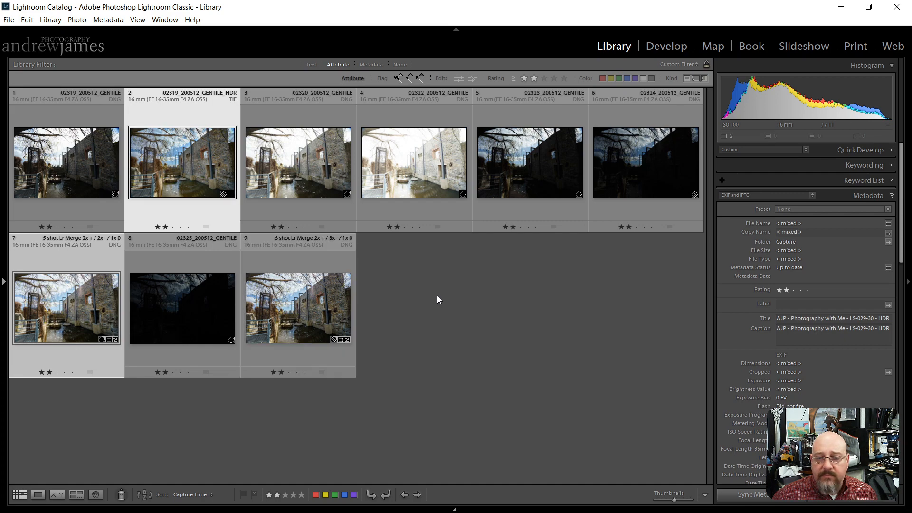
ctrl+click(293, 309)
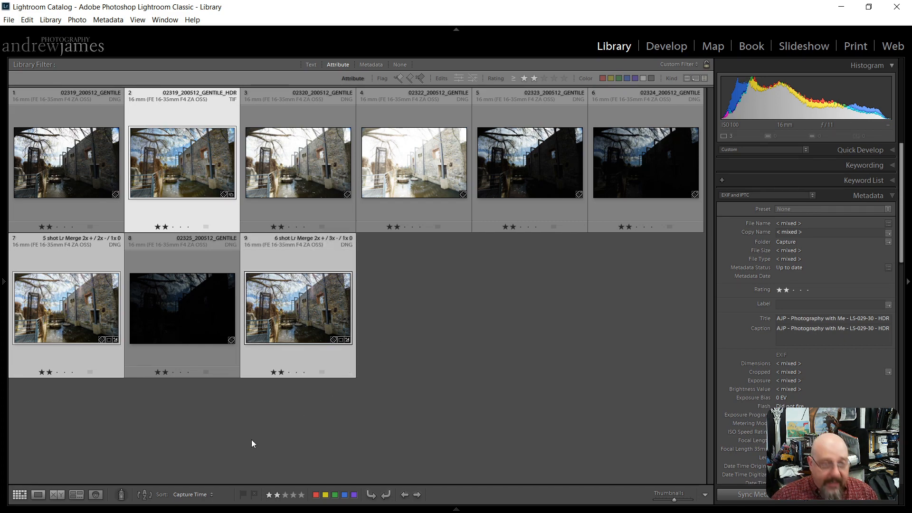
key(n)
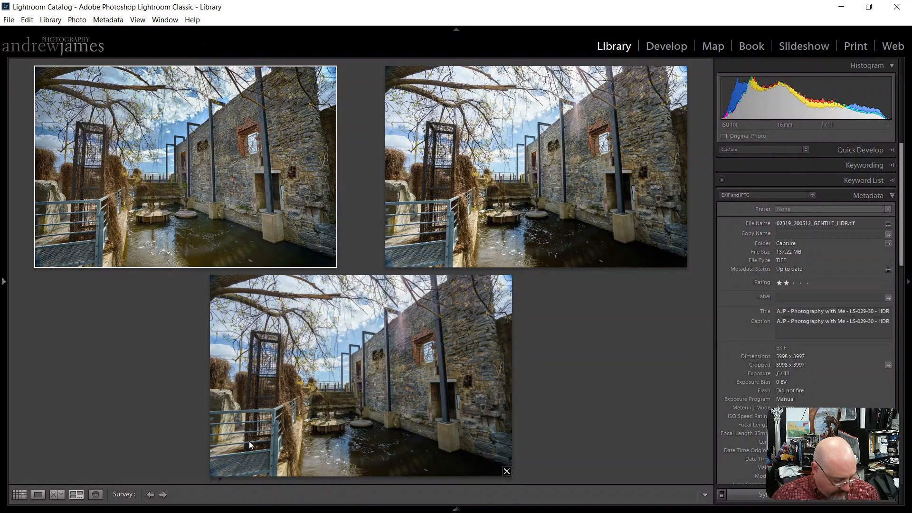
key(g)
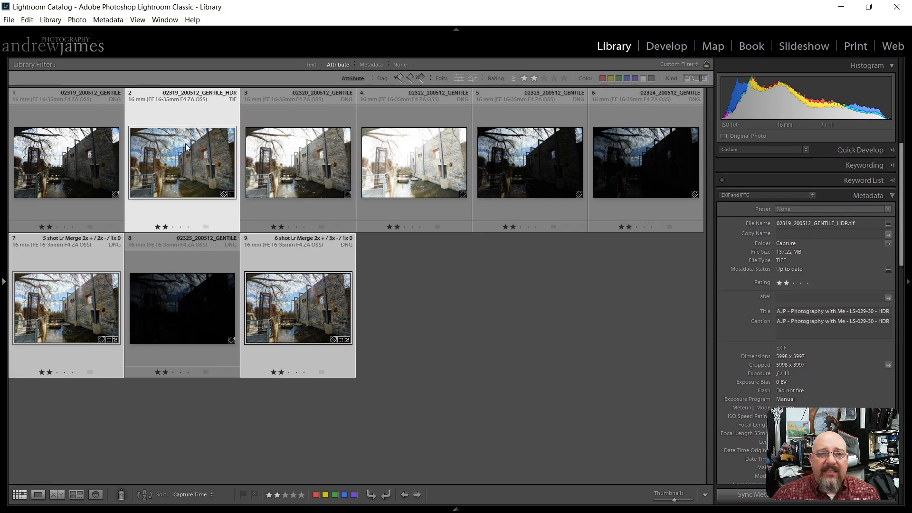
Set the copy name of only the 02319_200512_GENTILE_HDR TIFF to "HDR Efex 2.0".
click(793, 235)
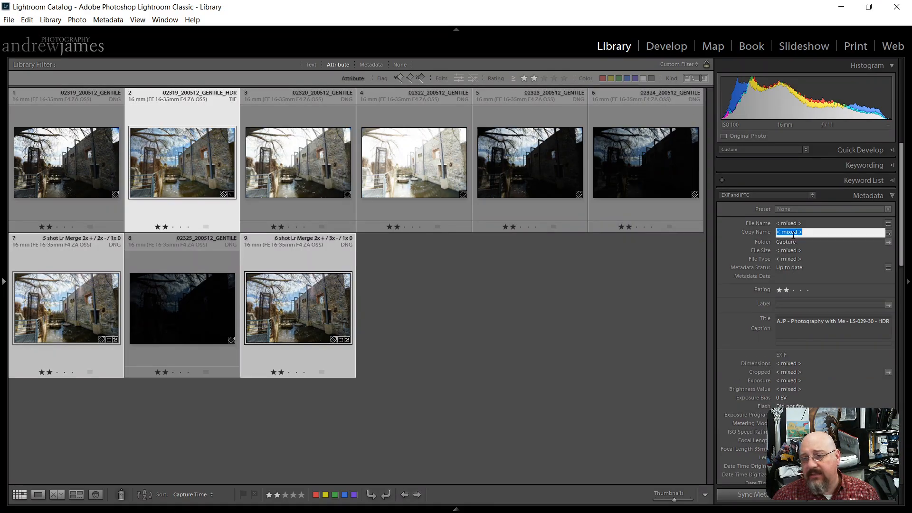
click(658, 280)
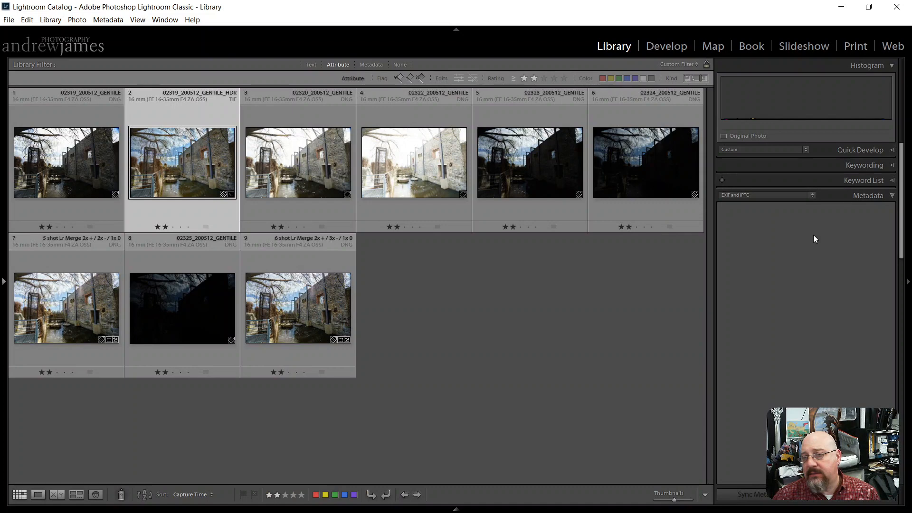
click(813, 234)
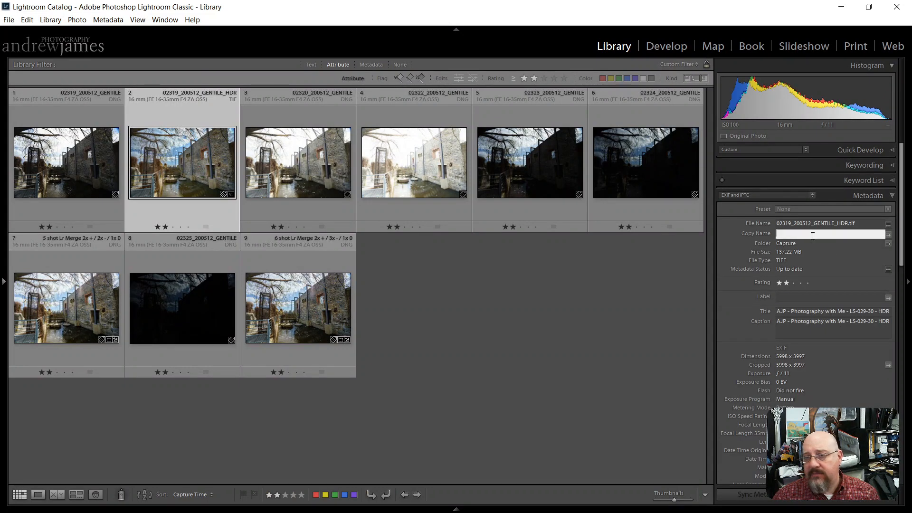
text(H)
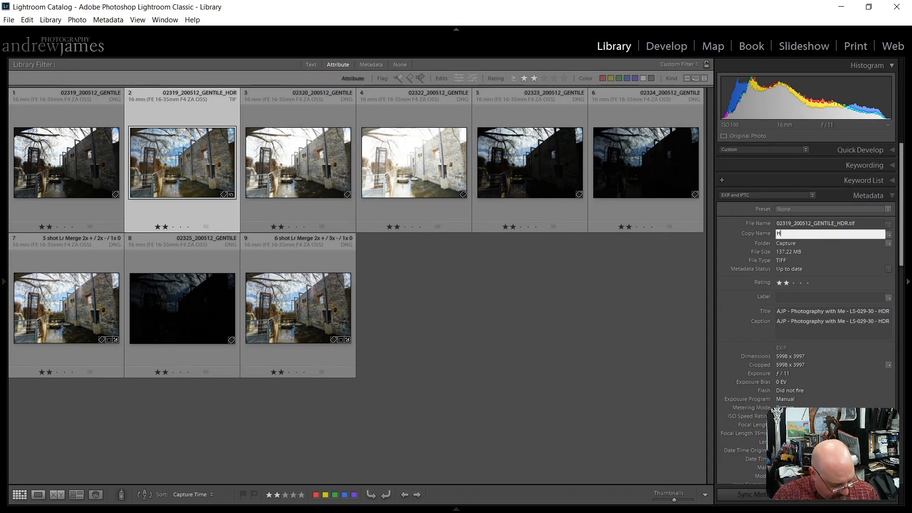
text(DR Ef)
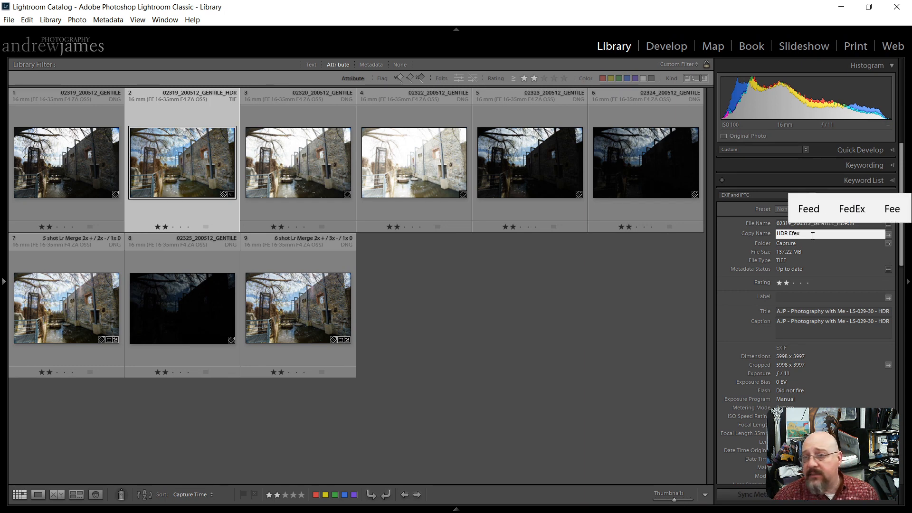
text(ex)
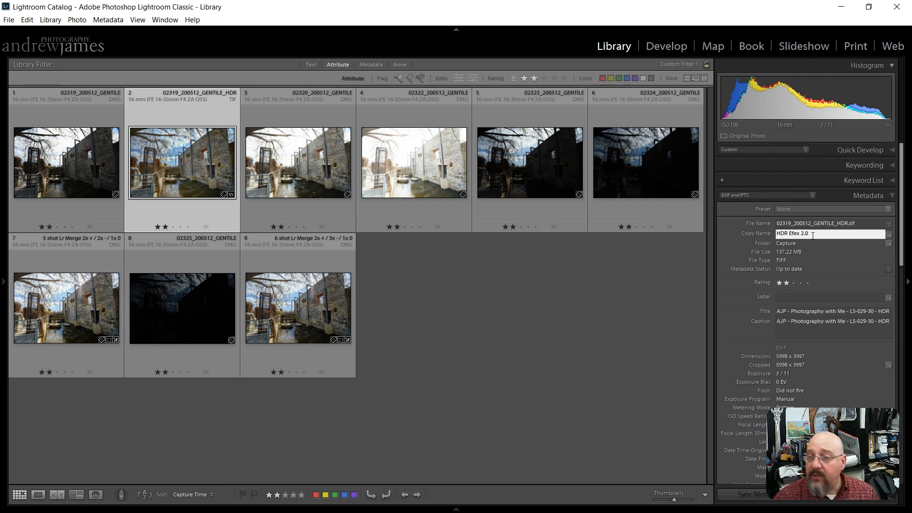
key(Return)
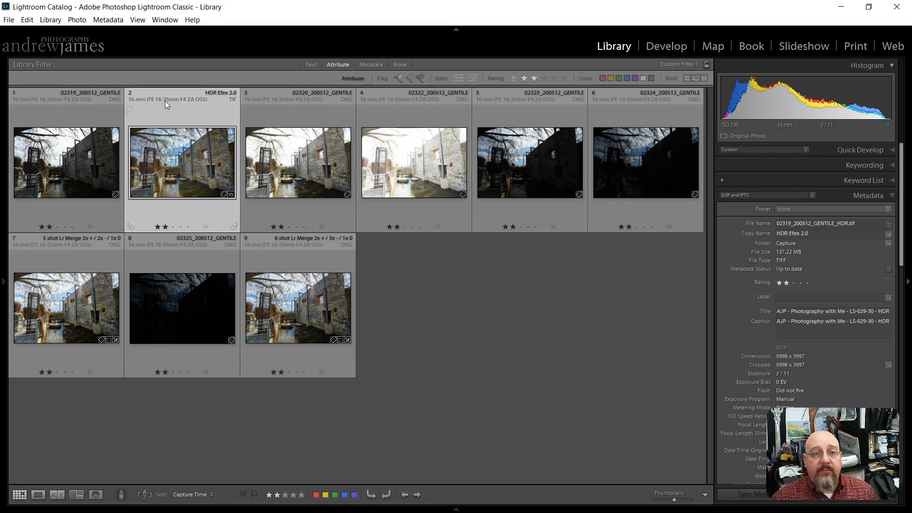
Survey the HDR Efex 2.0 image with the 5-shot and 6-shot Lightroom merges and examine each version's tones and details.
ctrl+click(73, 299)
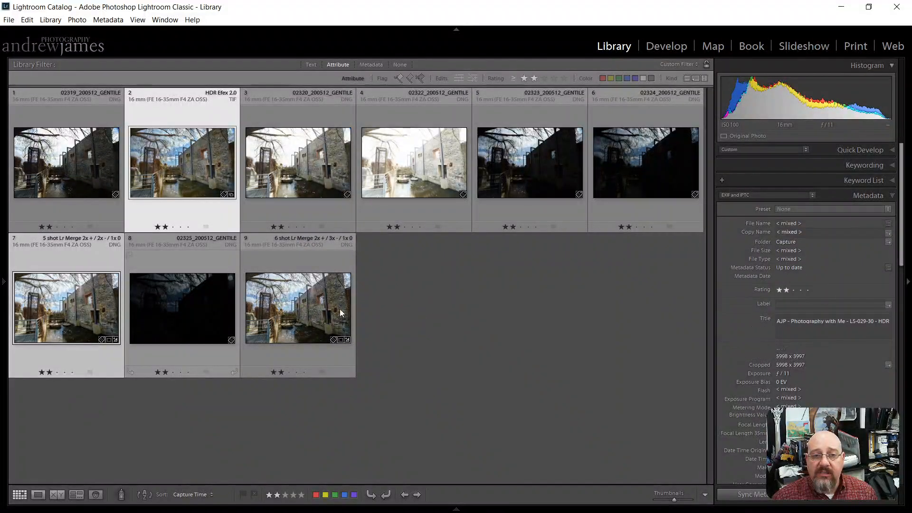
ctrl+click(340, 310)
ctrl+click(313, 307)
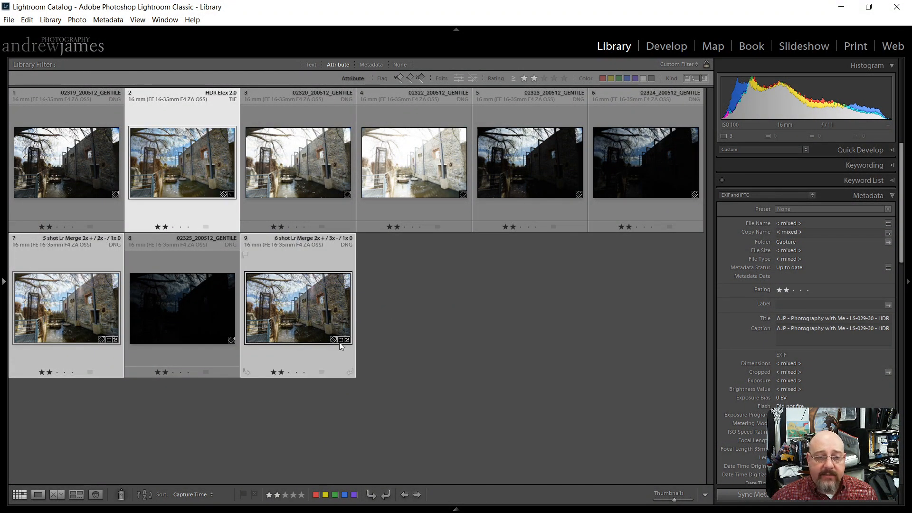
key(n)
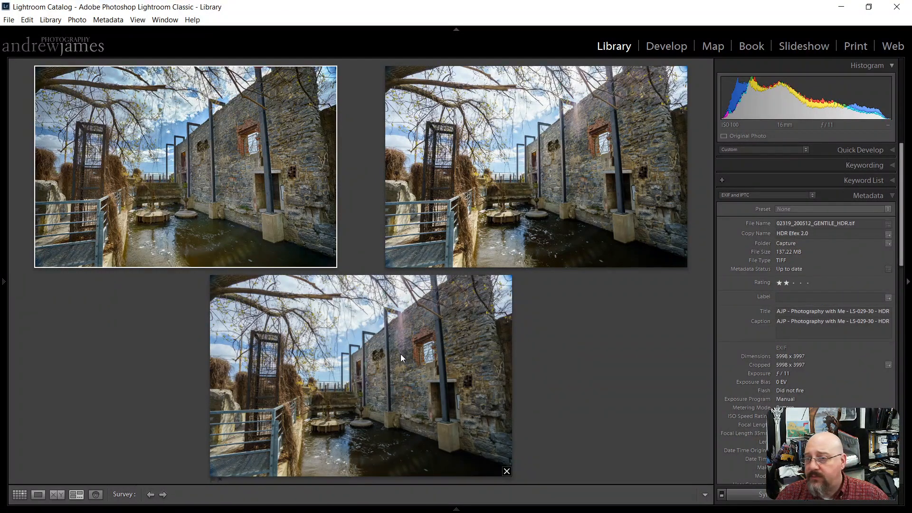
click(518, 194)
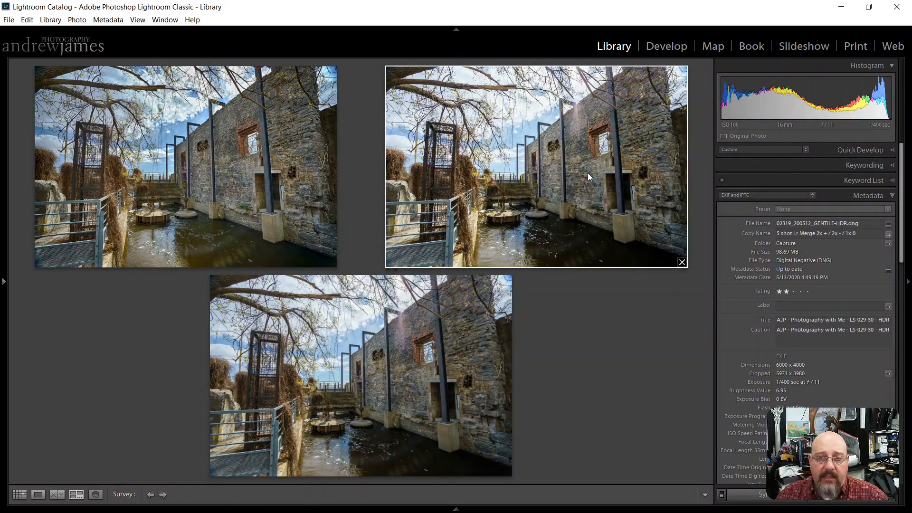
click(385, 363)
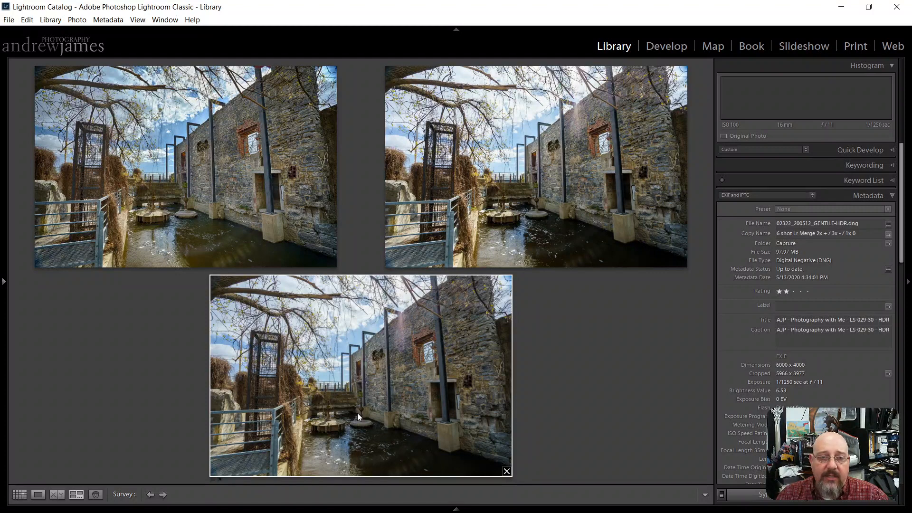
click(197, 161)
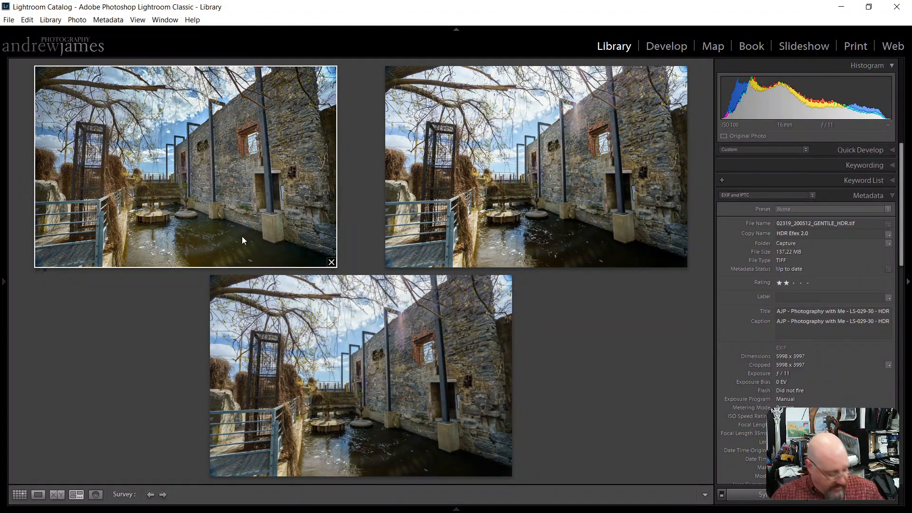
Remove the 5-shot merge from the survey and compare HDR Efex 2.0 side by side with the 6-shot merge.
mouse_move(643, 266)
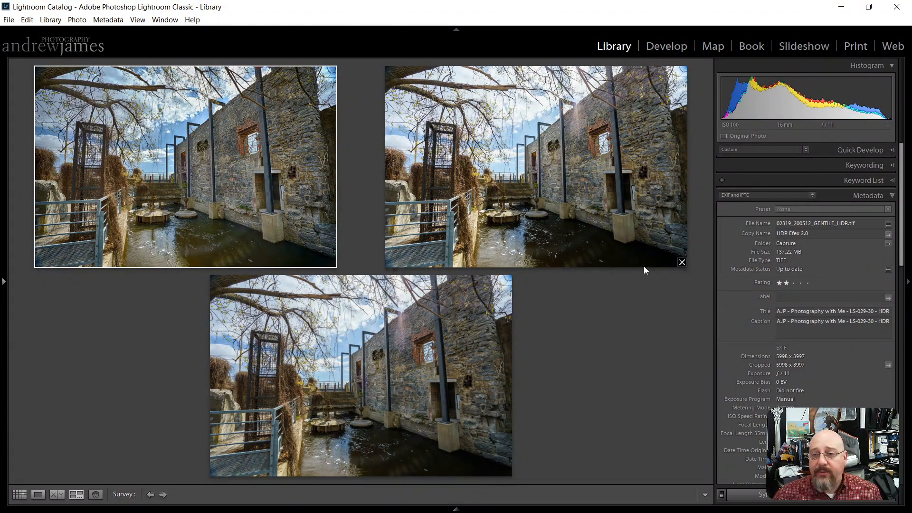
click(682, 262)
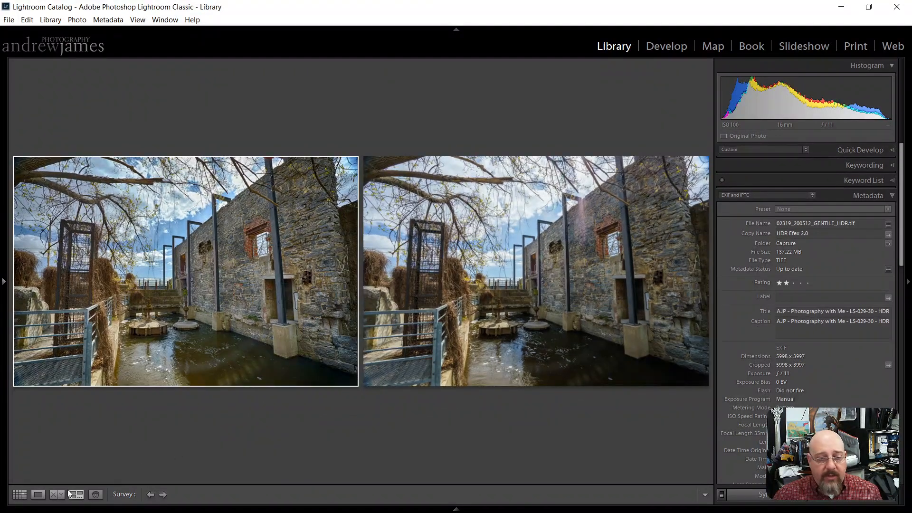
click(56, 494)
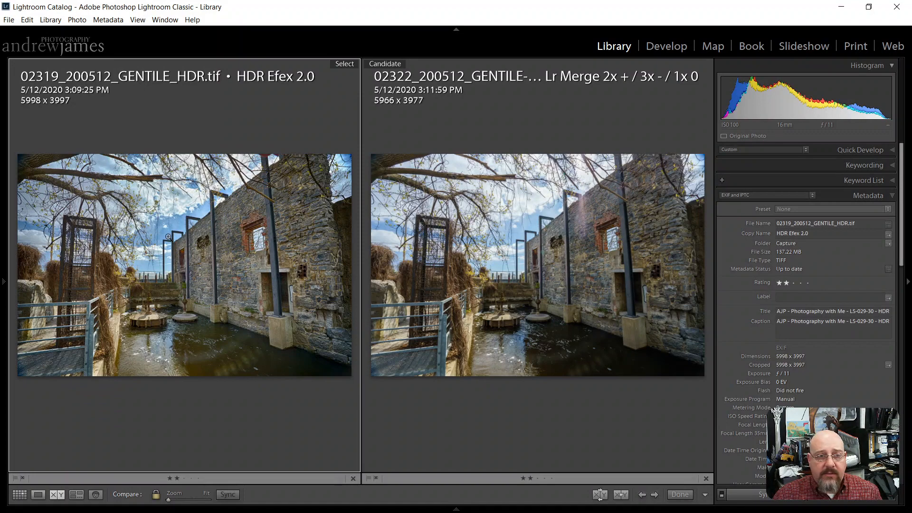
Magnify both versions to 2:1 and compare the detail in the stone wall, rusty doorway and sky.
click(180, 244)
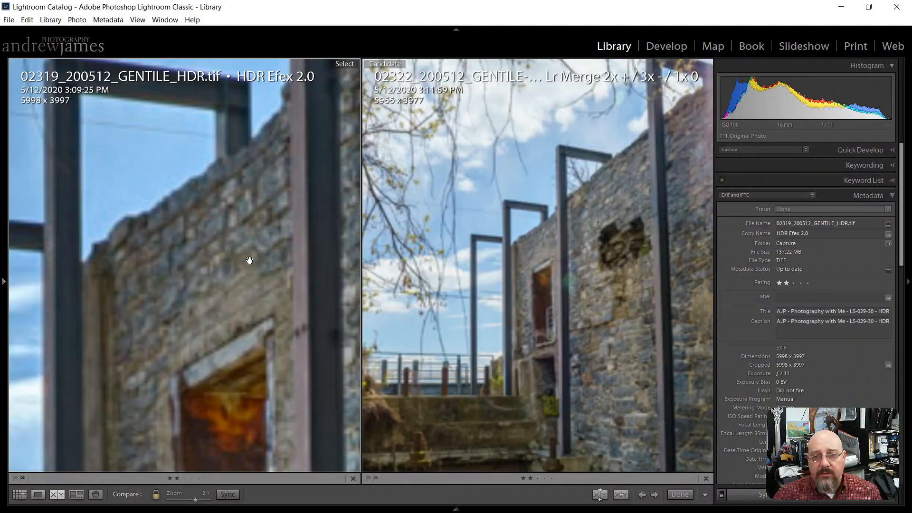
drag(143, 281, 206, 65)
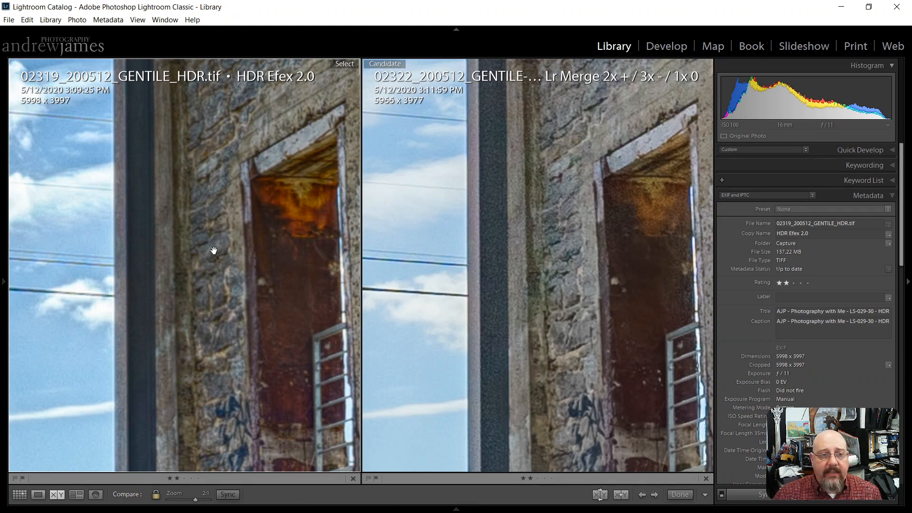
drag(147, 199, 289, 263)
drag(111, 164, 278, 187)
drag(63, 211, 254, 229)
Compare the thin branches, bark texture, noise and edge fringing of the overhanging tree in both versions.
drag(123, 169, 240, 364)
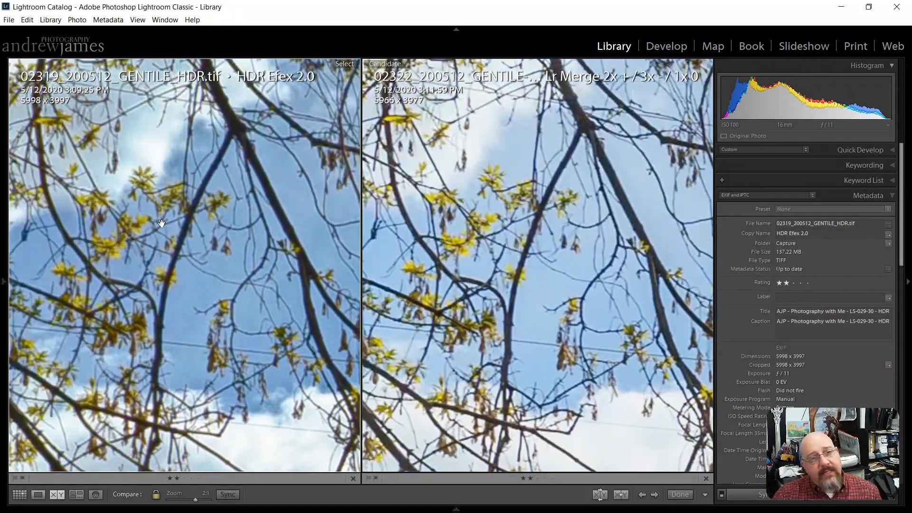
drag(162, 223, 283, 330)
drag(214, 197, 238, 400)
drag(192, 208, 375, 402)
drag(211, 144, 247, 428)
drag(161, 263, 269, 262)
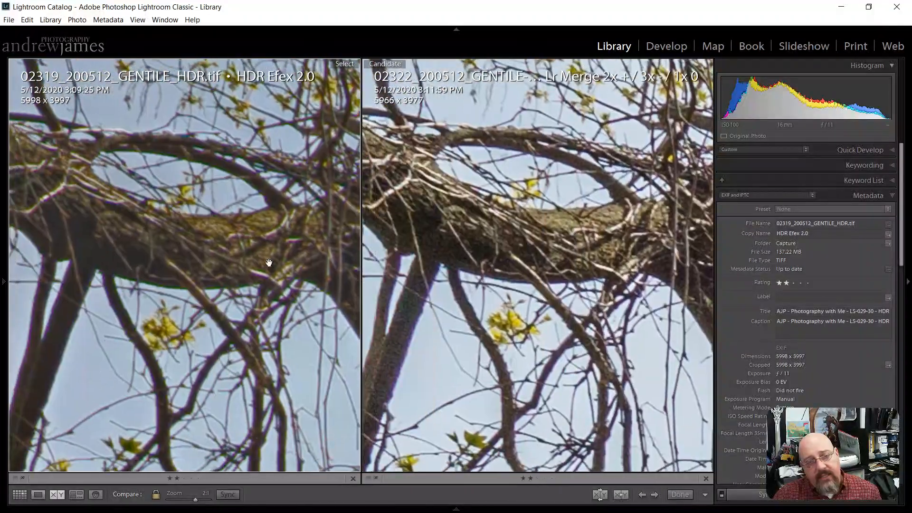
drag(108, 215, 209, 214)
drag(141, 159, 260, 321)
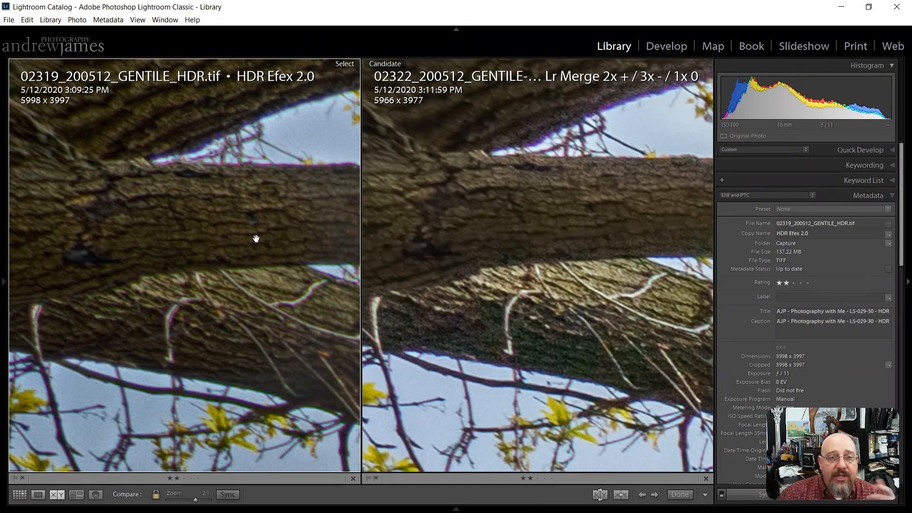
drag(517, 198, 444, 271)
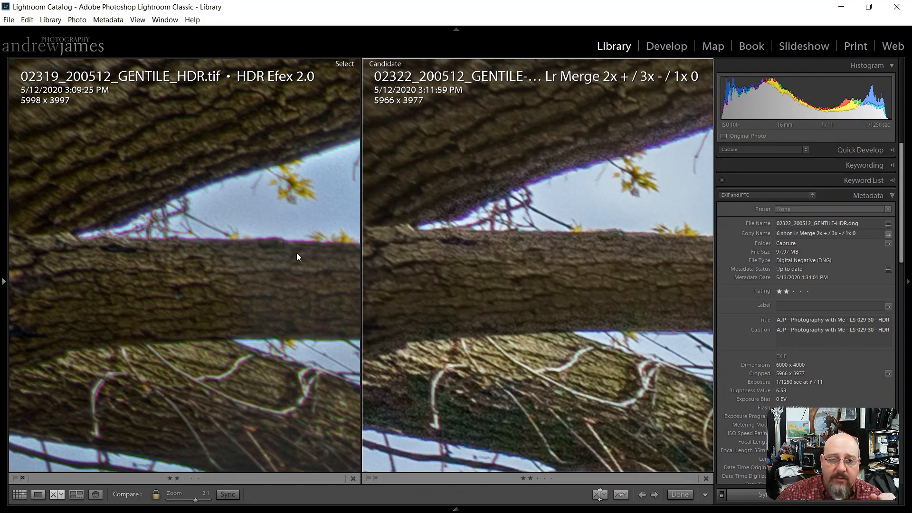
Set both versions to 1:1 magnification and compare the tree limbs, fine branches, utility pole and cloudy sky.
drag(277, 281, 102, 238)
drag(228, 346, 257, 185)
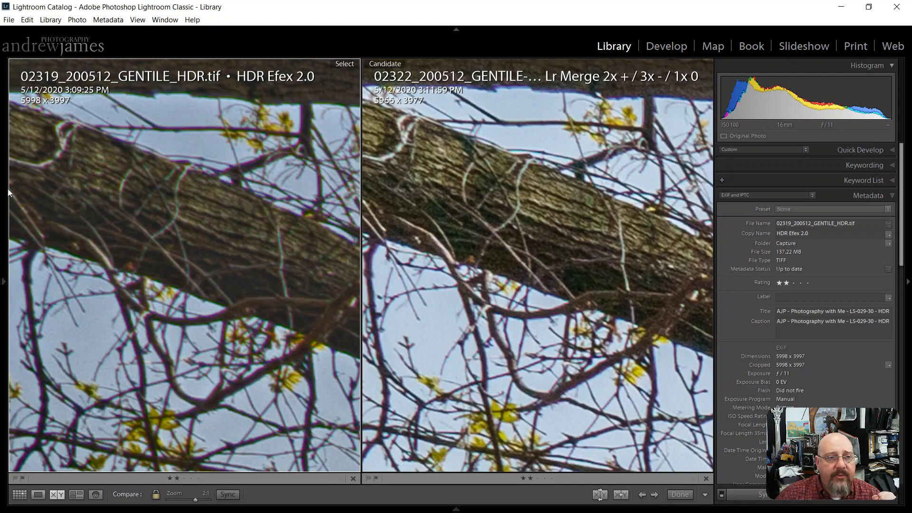
mouse_move(6, 197)
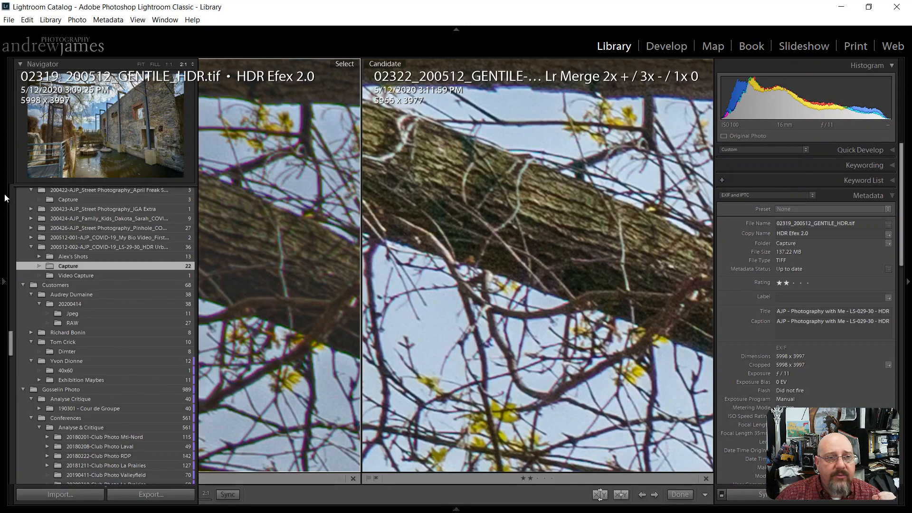
click(171, 66)
drag(269, 272, 315, 202)
drag(264, 392, 299, 141)
mouse_move(99, 271)
mouse_down()
mouse_move(337, 286)
mouse_move(143, 312)
mouse_up()
drag(316, 249, 207, 265)
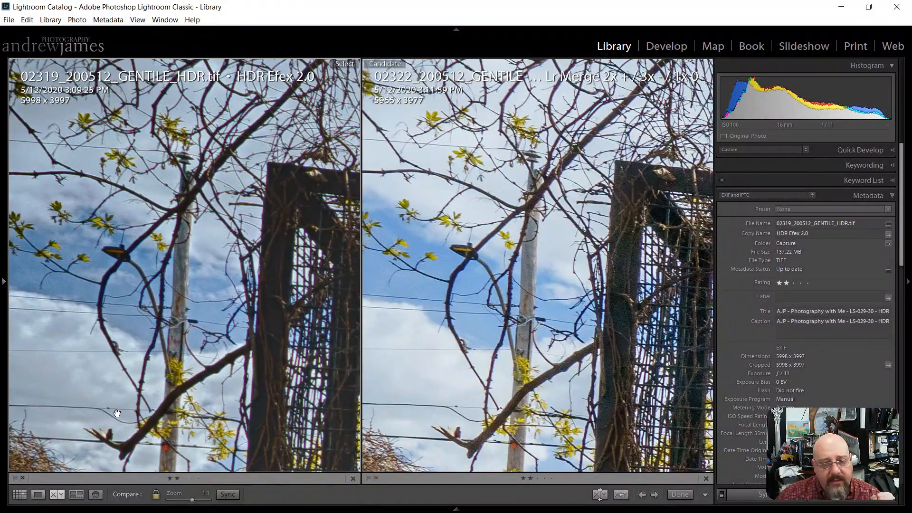
Compare the rendering of the dark metal trellis, tangled vines and yellow foliage in both versions.
drag(262, 392, 226, 185)
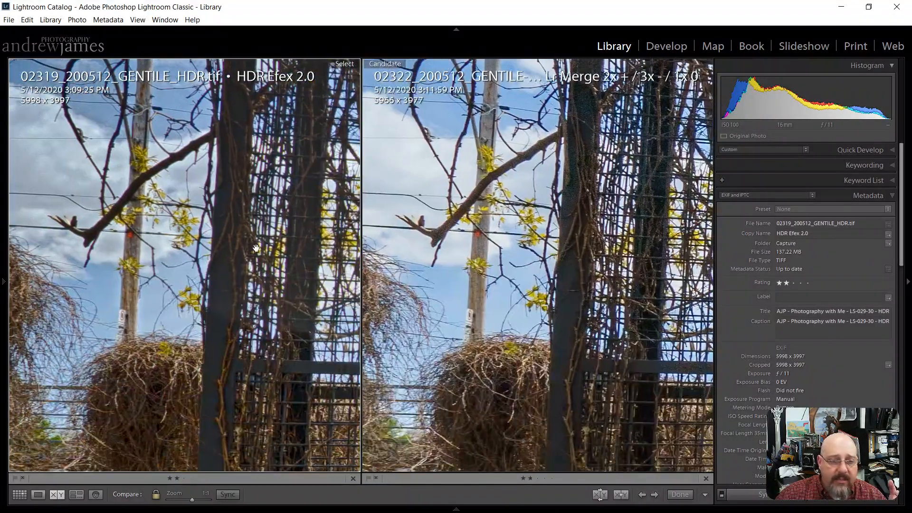
drag(289, 323, 143, 216)
drag(286, 266, 65, 254)
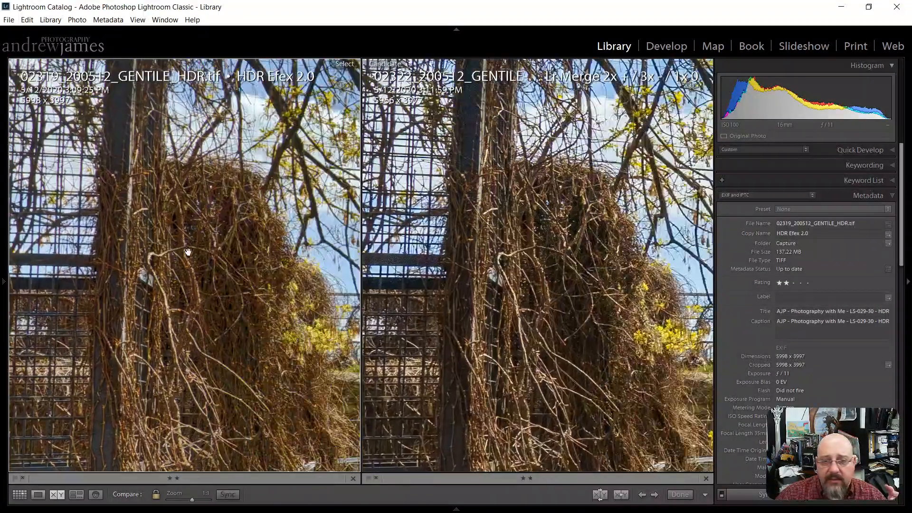
drag(328, 228, 49, 291)
Compare the rusty round structures, water reflections and surface ripples in both versions.
drag(302, 292, 105, 204)
drag(332, 420, 269, 143)
drag(235, 264, 137, 135)
drag(238, 310, 303, 247)
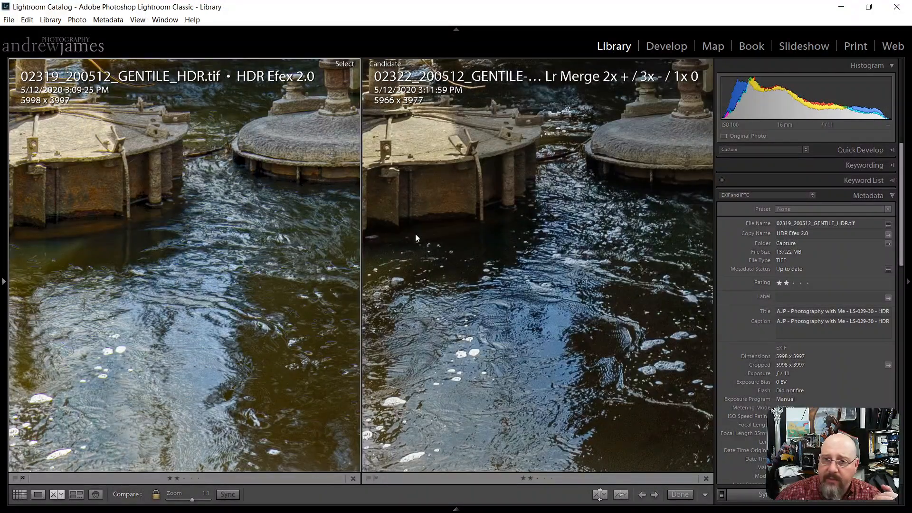
drag(95, 268, 216, 373)
drag(262, 394, 29, 268)
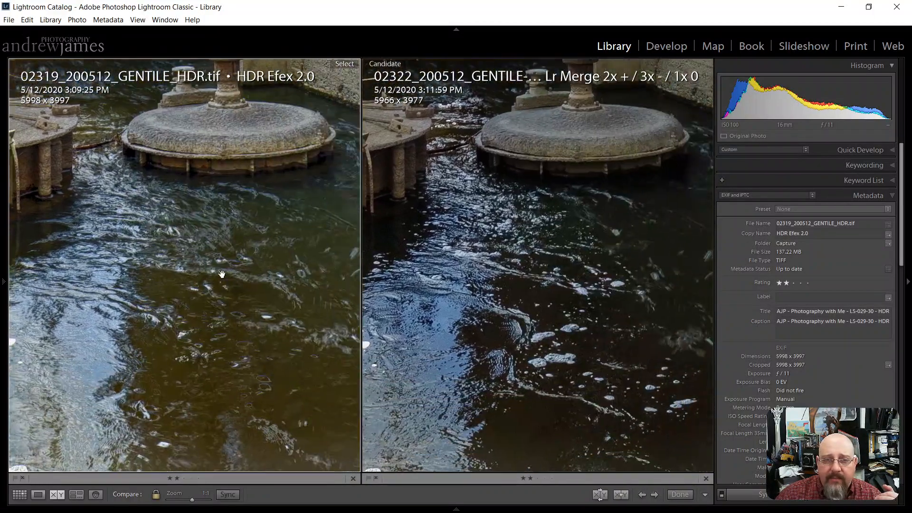
Compare the stone wall texture and shadow detail around the concrete piers in both versions.
drag(222, 273, 147, 414)
drag(124, 339, 98, 419)
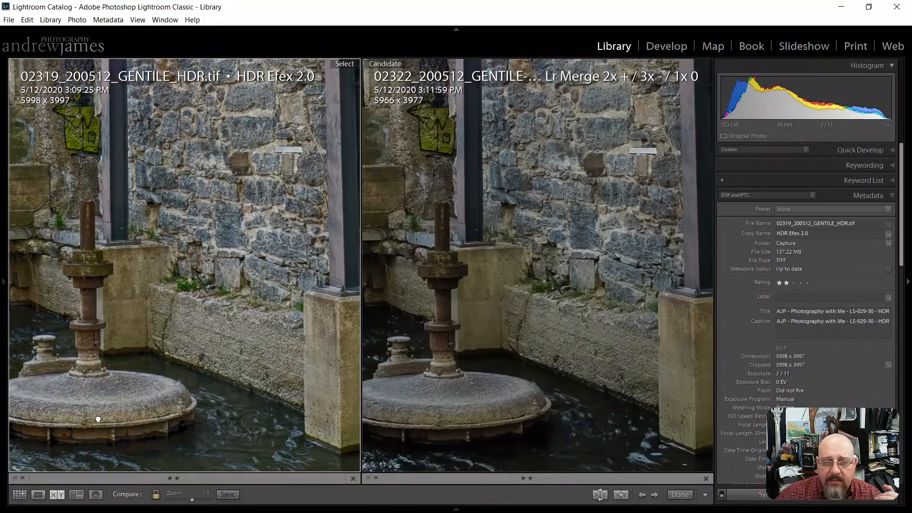
drag(264, 350, 176, 339)
drag(308, 376, 183, 271)
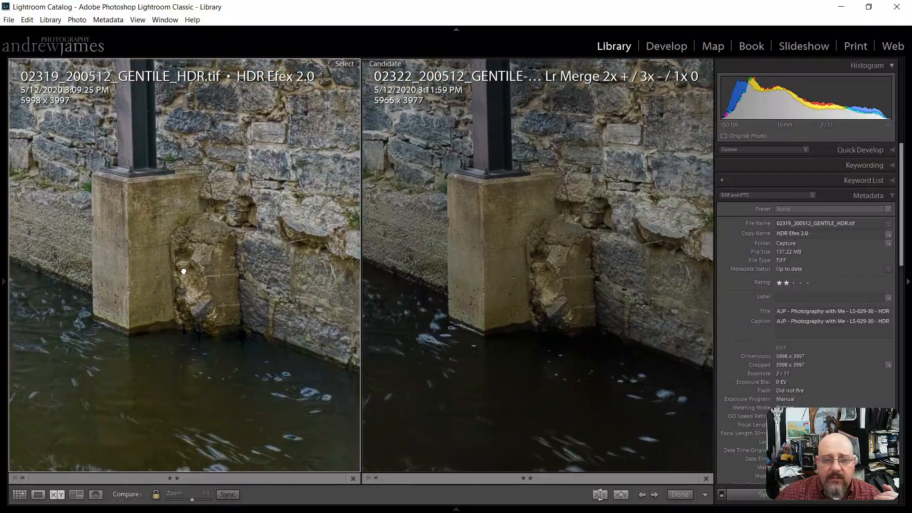
Compare shadow detail, motion ghosting and foam patterns across the dark and brighter areas of the foreground water.
drag(230, 435, 216, 195)
drag(240, 370, 193, 366)
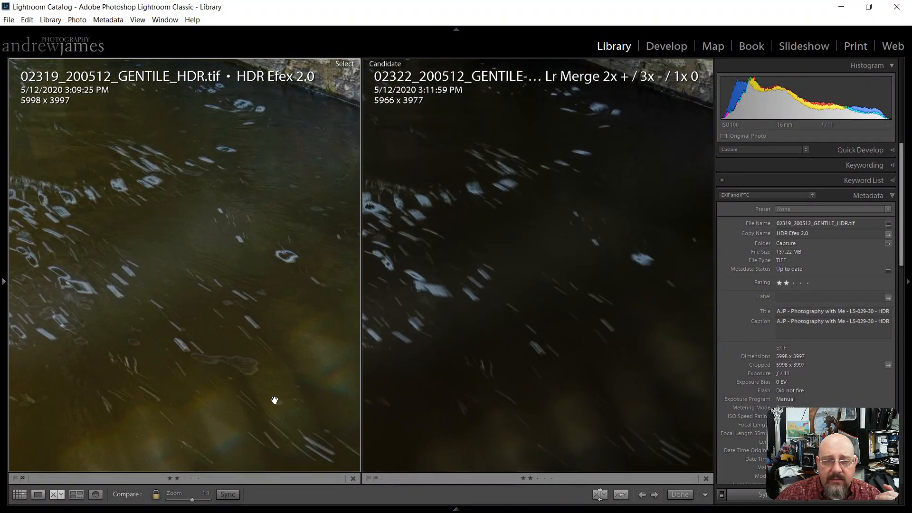
drag(302, 414, 129, 347)
drag(193, 309, 624, 357)
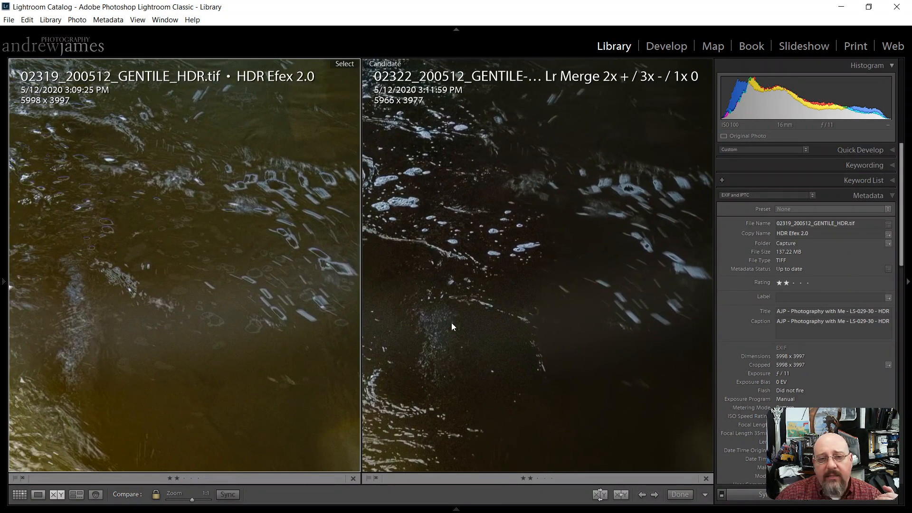
drag(412, 247, 319, 398)
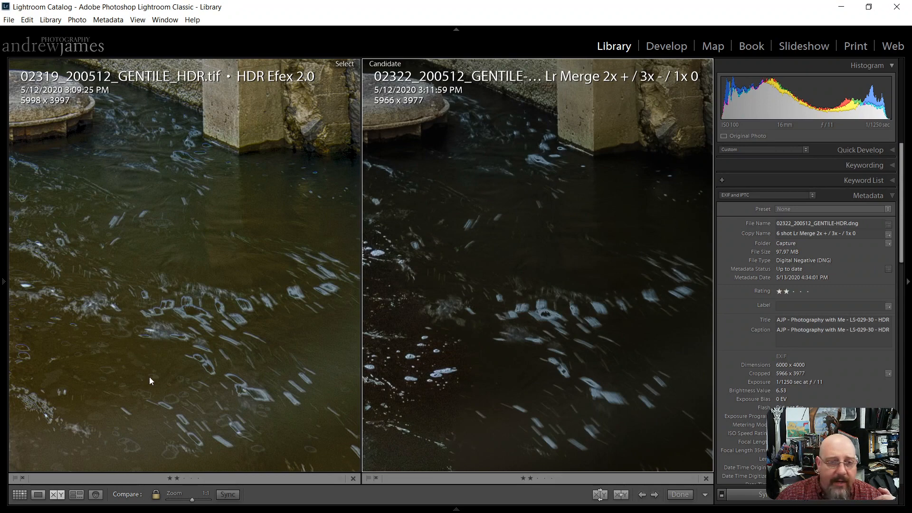
drag(193, 376, 263, 383)
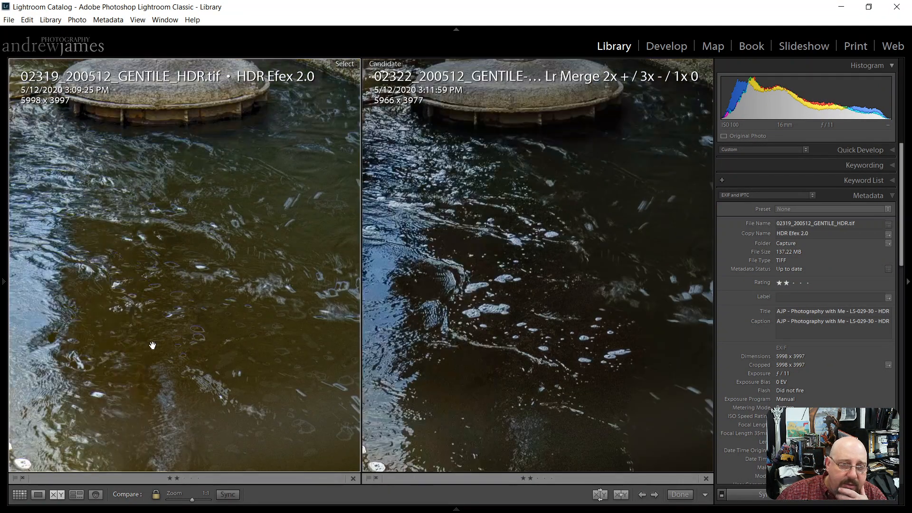
drag(153, 346, 295, 252)
drag(163, 368, 200, 361)
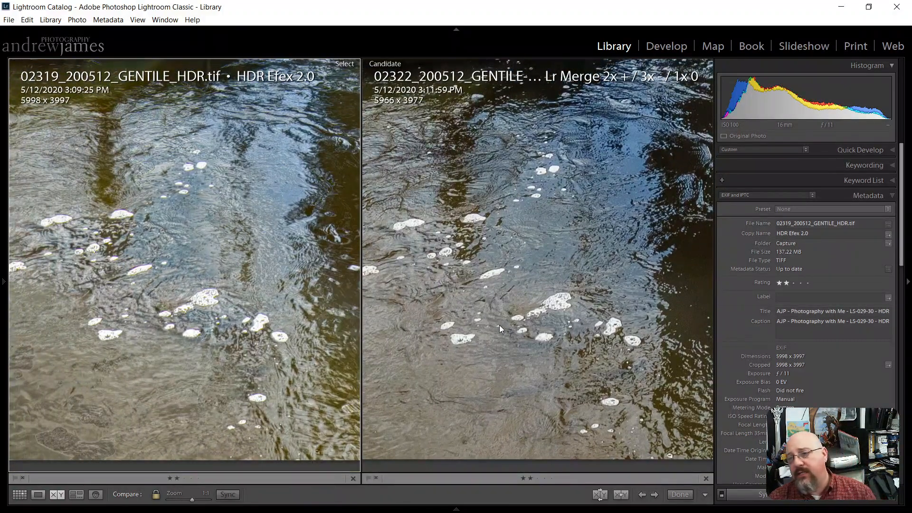
Fit both versions fully in view and return to the thumbnail grid of all exposures and merges.
click(275, 273)
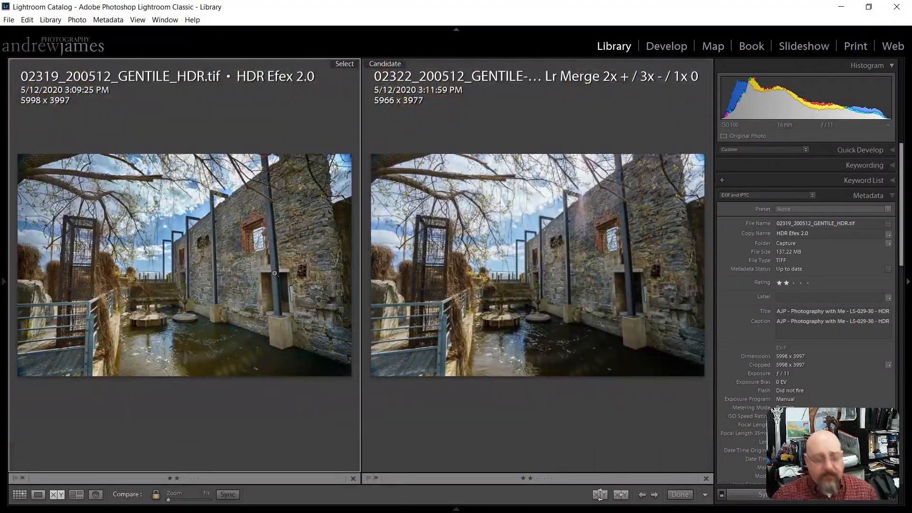
key(g)
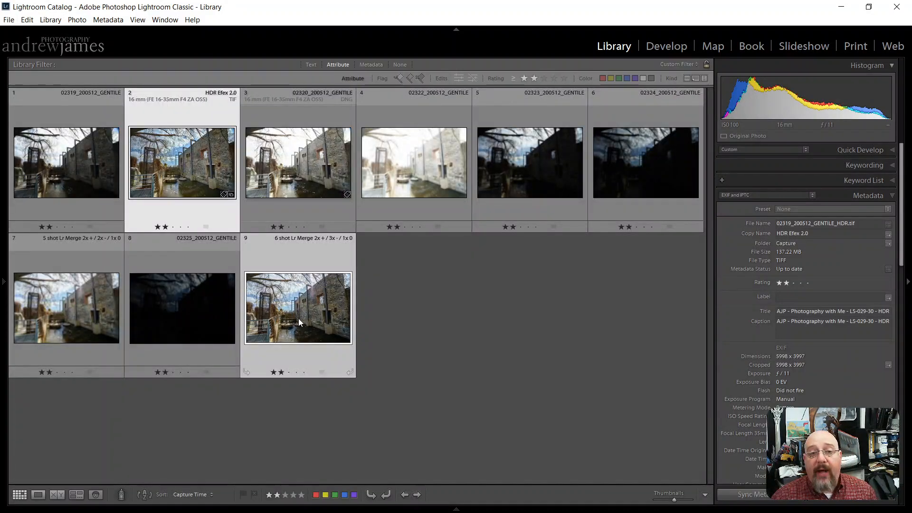